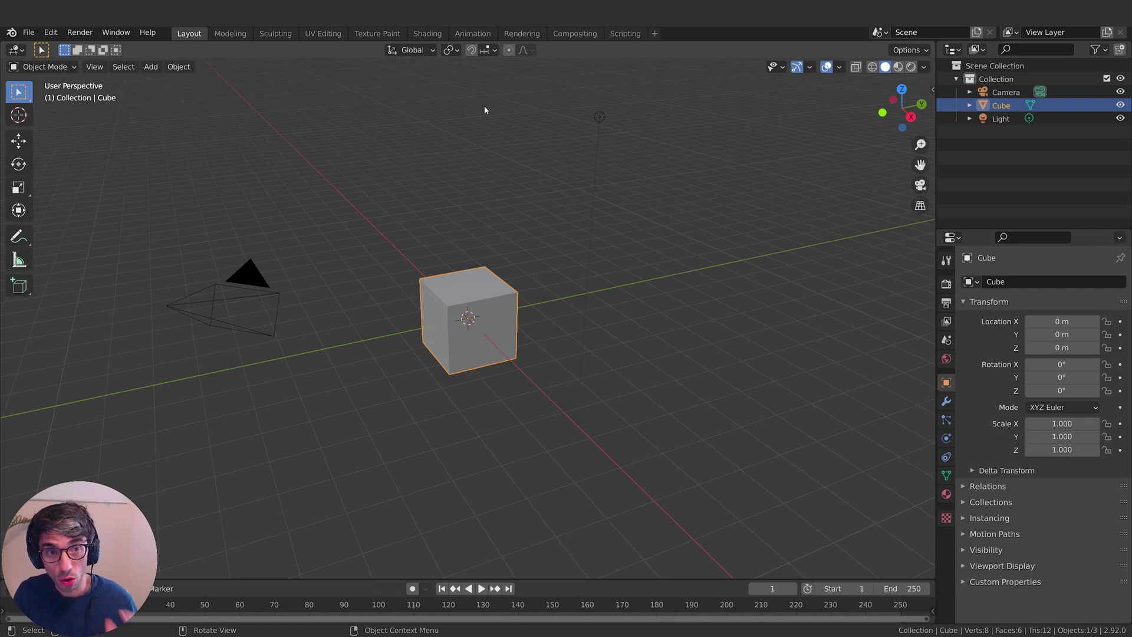
Step: Examine the scene around the cube from different angles and distances, and select the cube
click(586, 327)
middle_drag(586, 326, 672, 333)
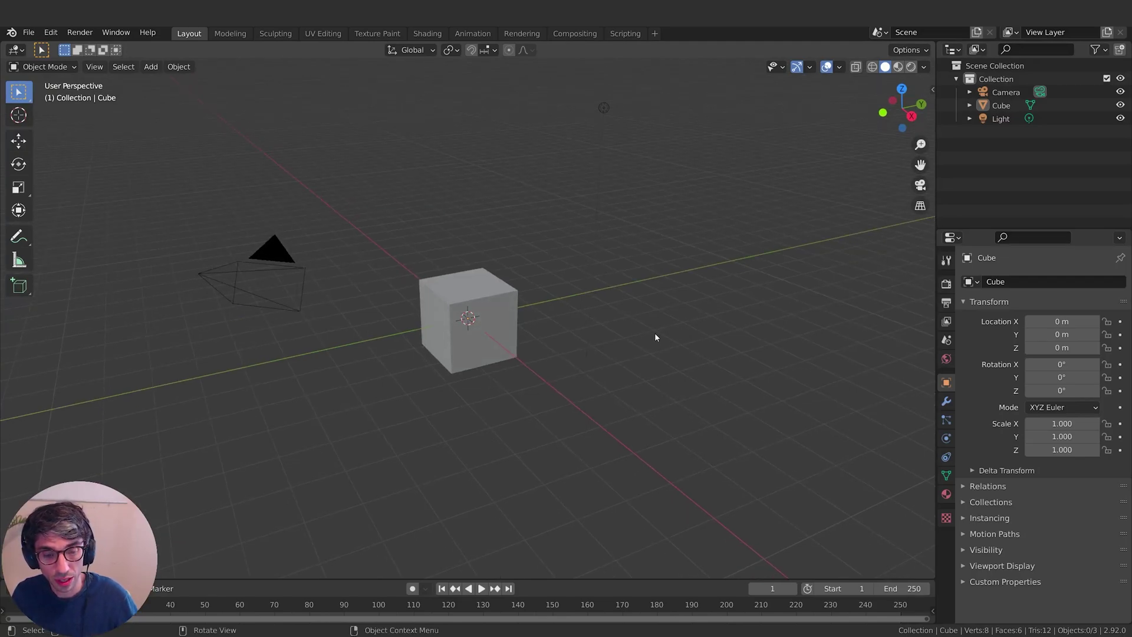
shift+middle_drag(641, 330, 560, 354)
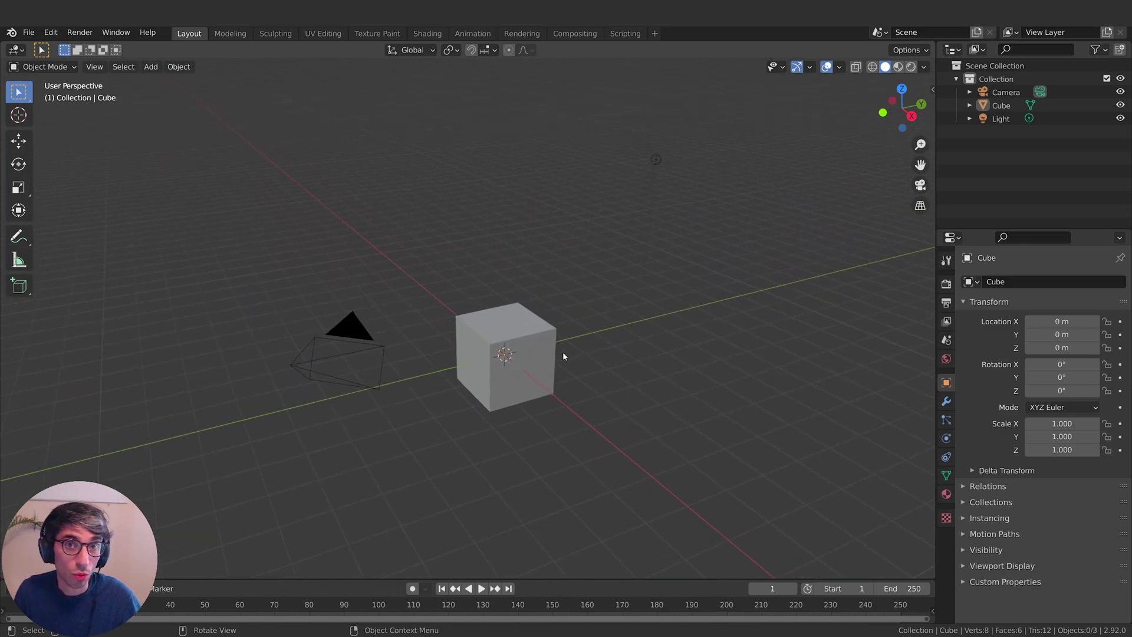
scroll(563, 351, up, 5)
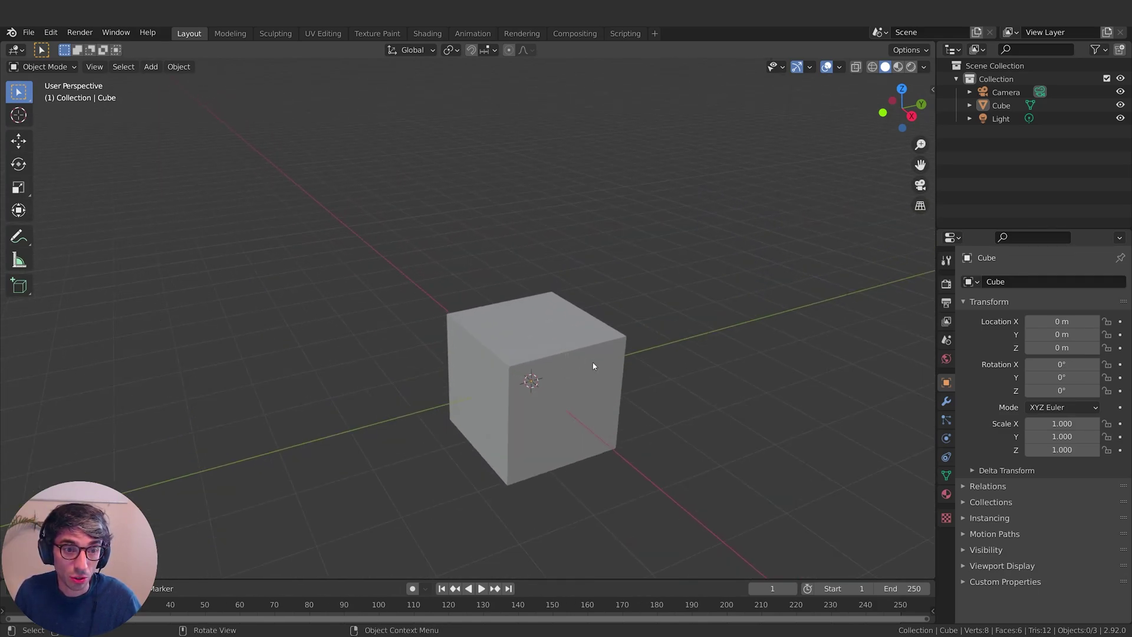
scroll(632, 367, up, 2)
scroll(625, 401, down, 7)
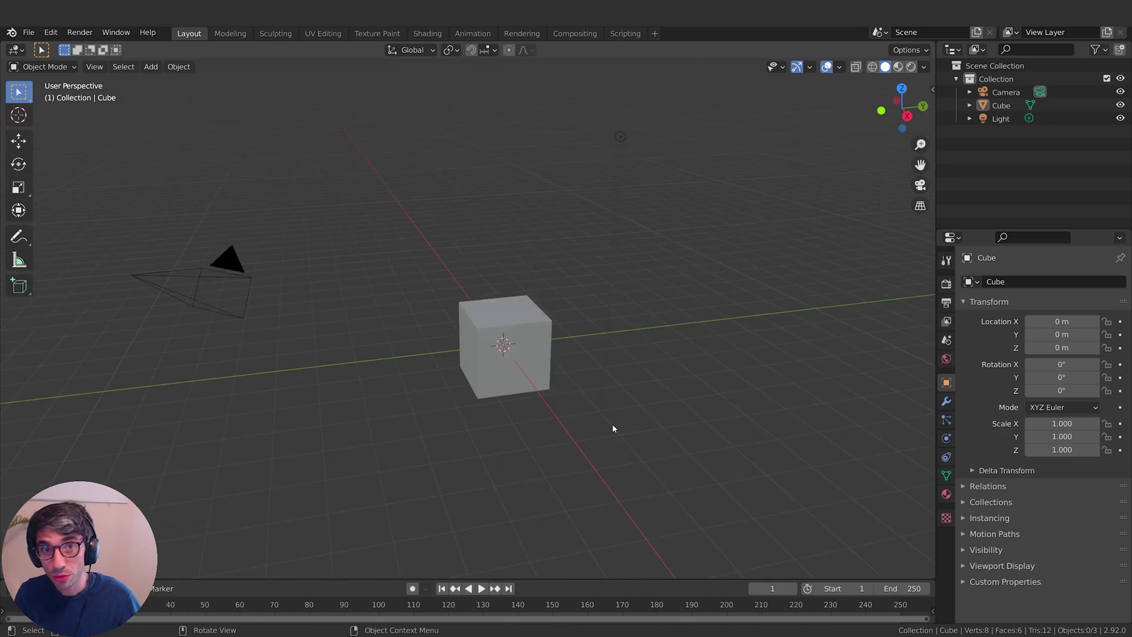
click(524, 361)
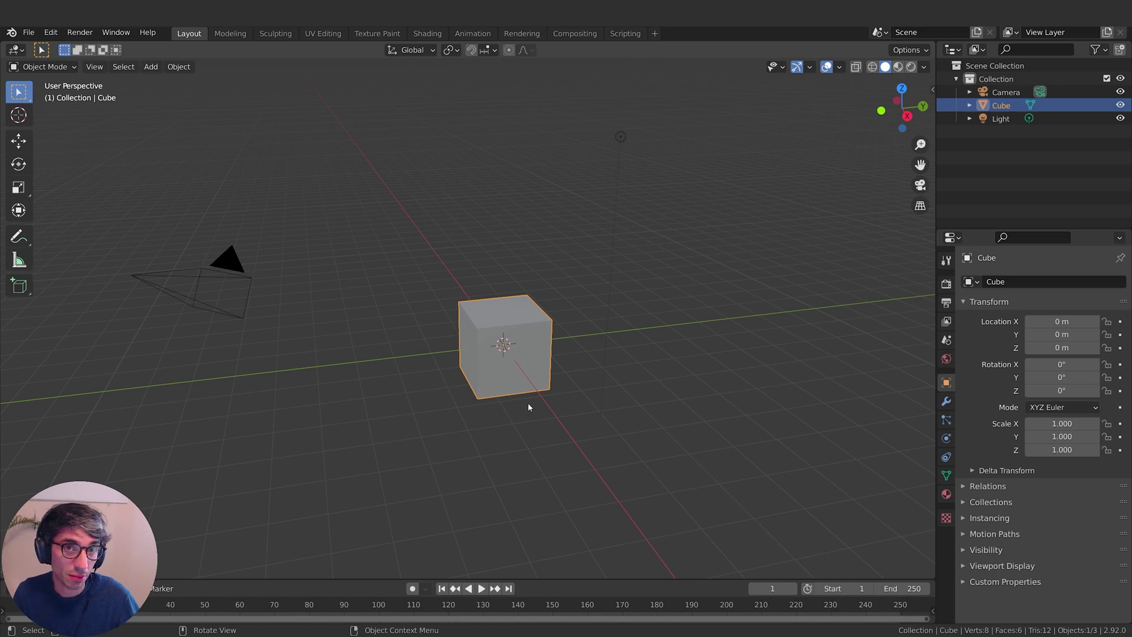
middle_drag(528, 409, 503, 430)
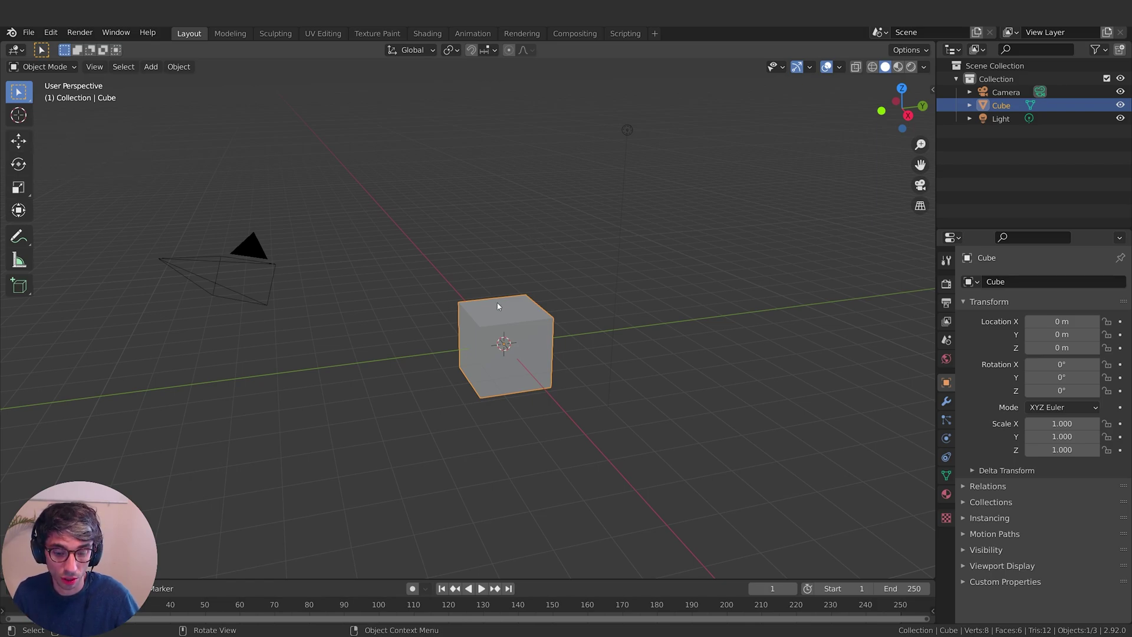
key(g)
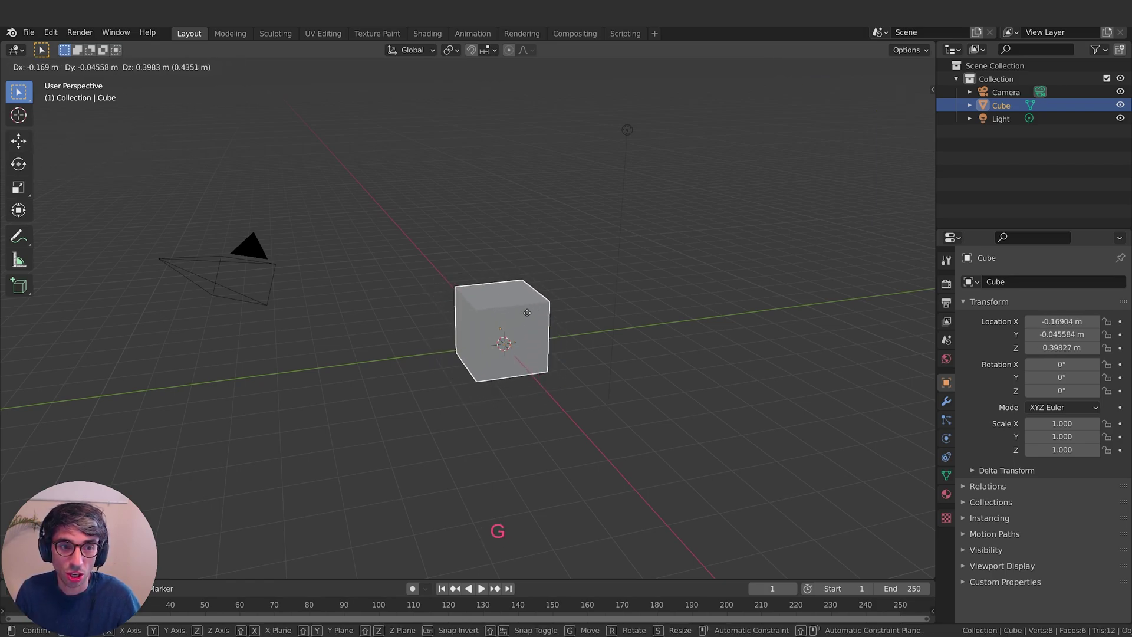
right_click(531, 323)
key(Escape)
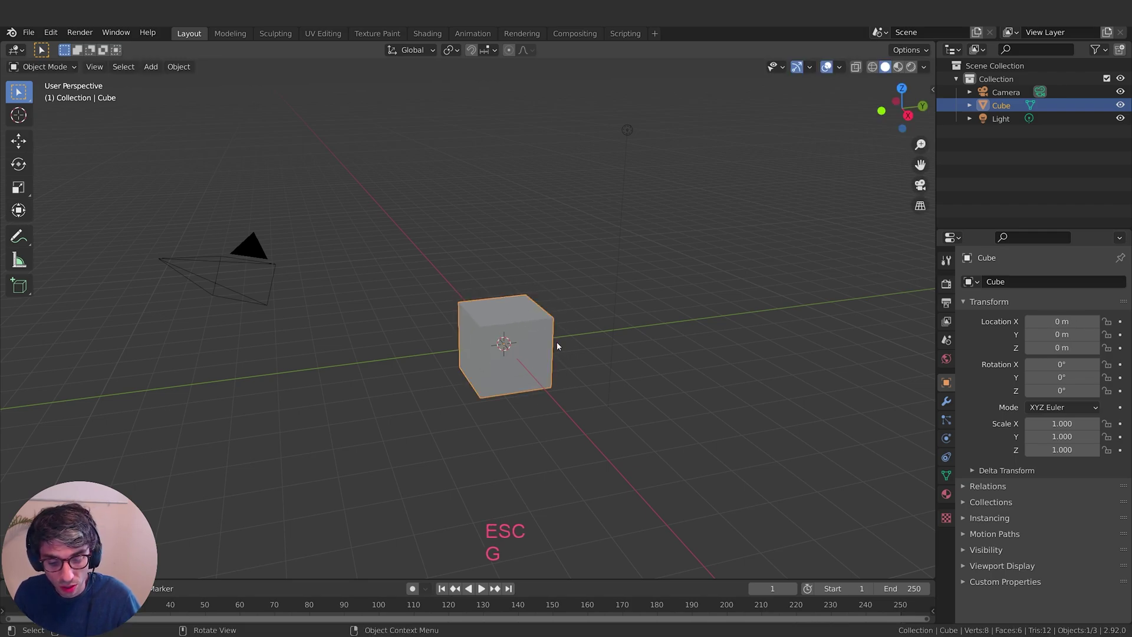
Step: Move the cube freely away from the world origin to about X 1.25 m, Y 6.44 m, Z 1.81 m
key(g)
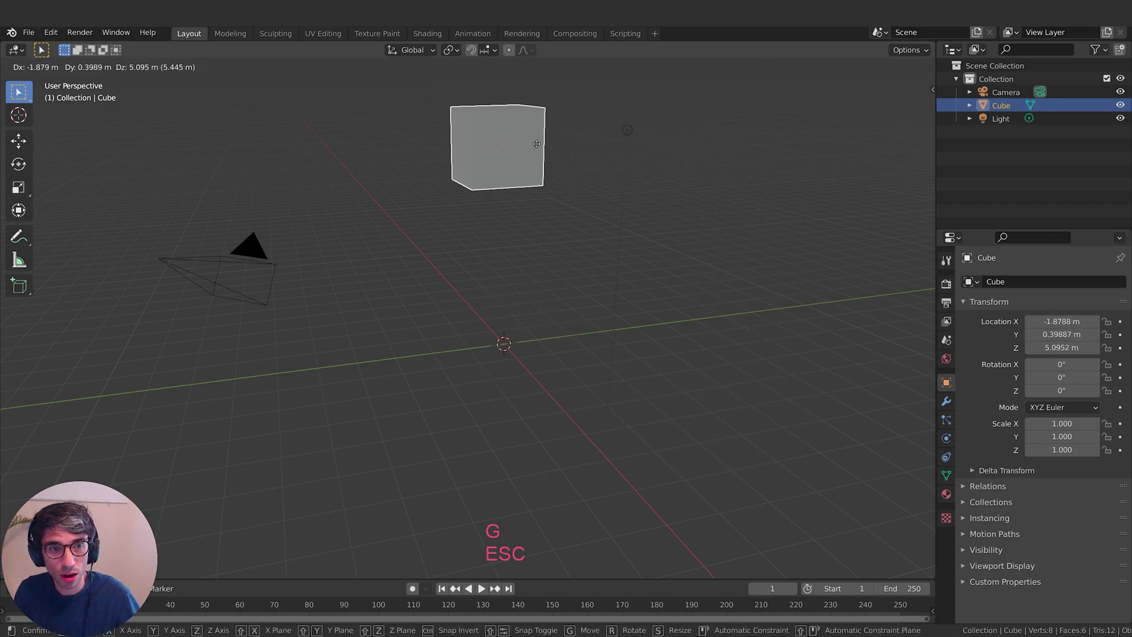
click(800, 330)
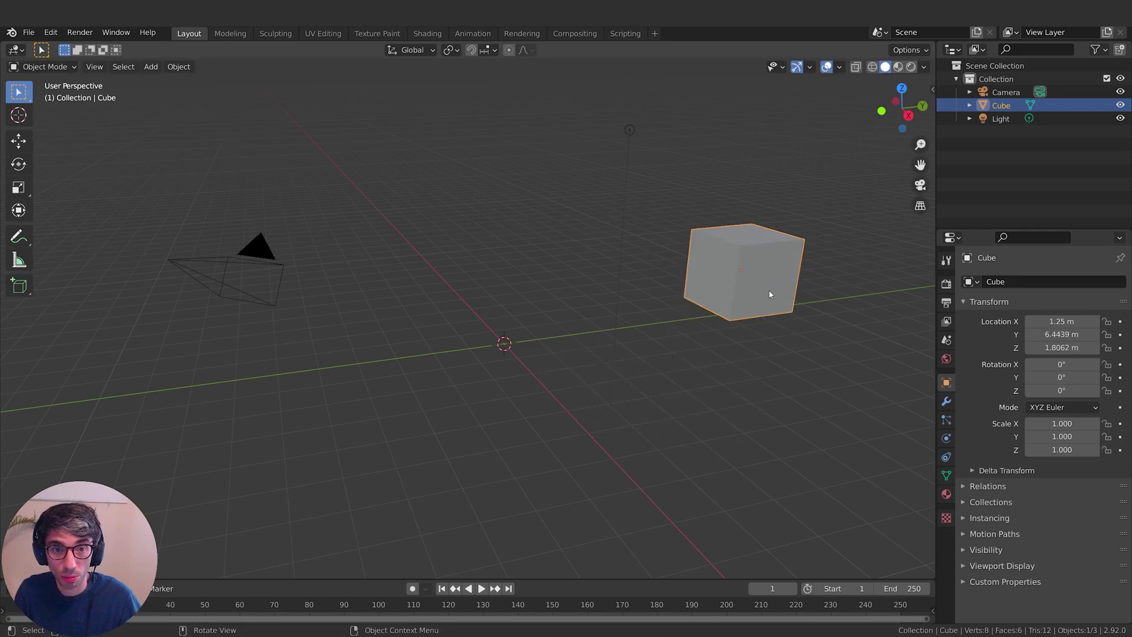
middle_drag(800, 348, 793, 322)
key(g)
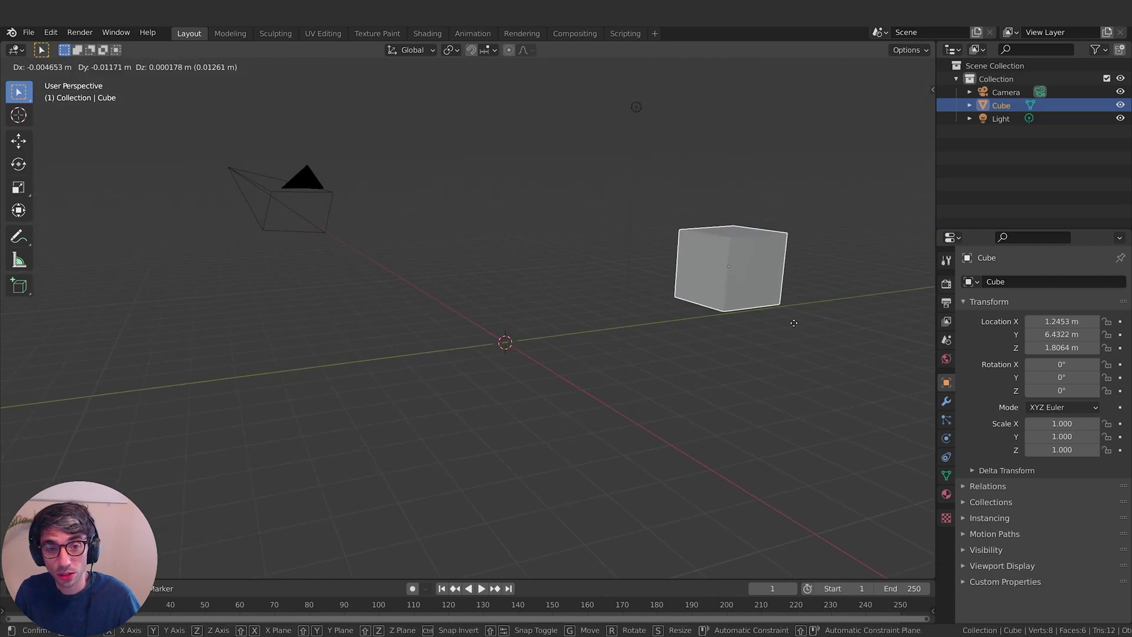
right_click(666, 365)
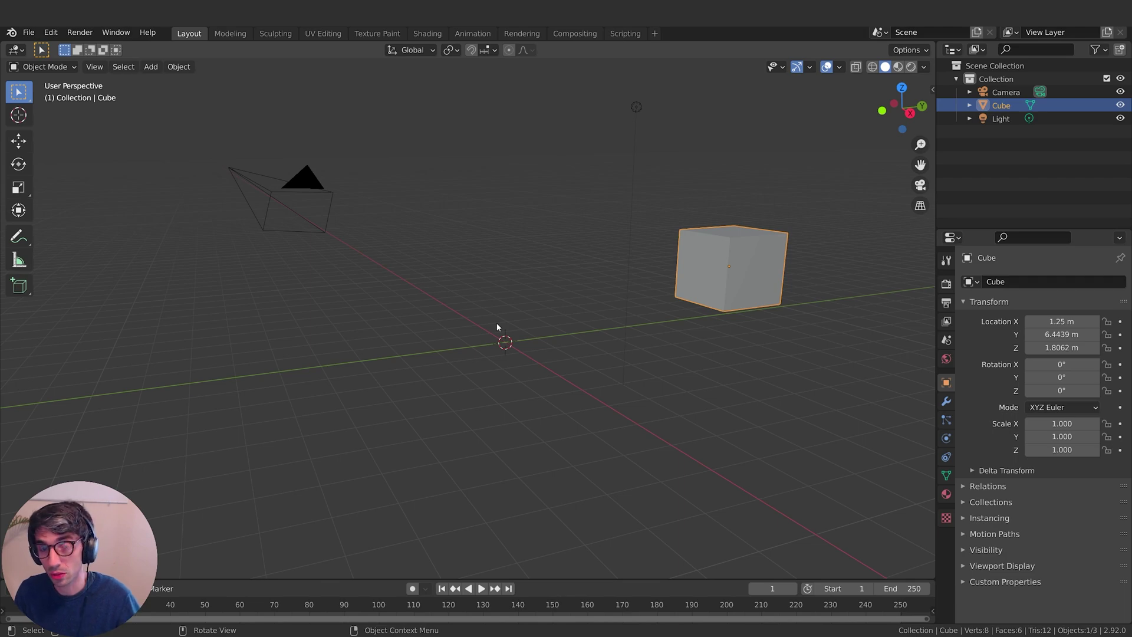
middle_drag(496, 323, 483, 307)
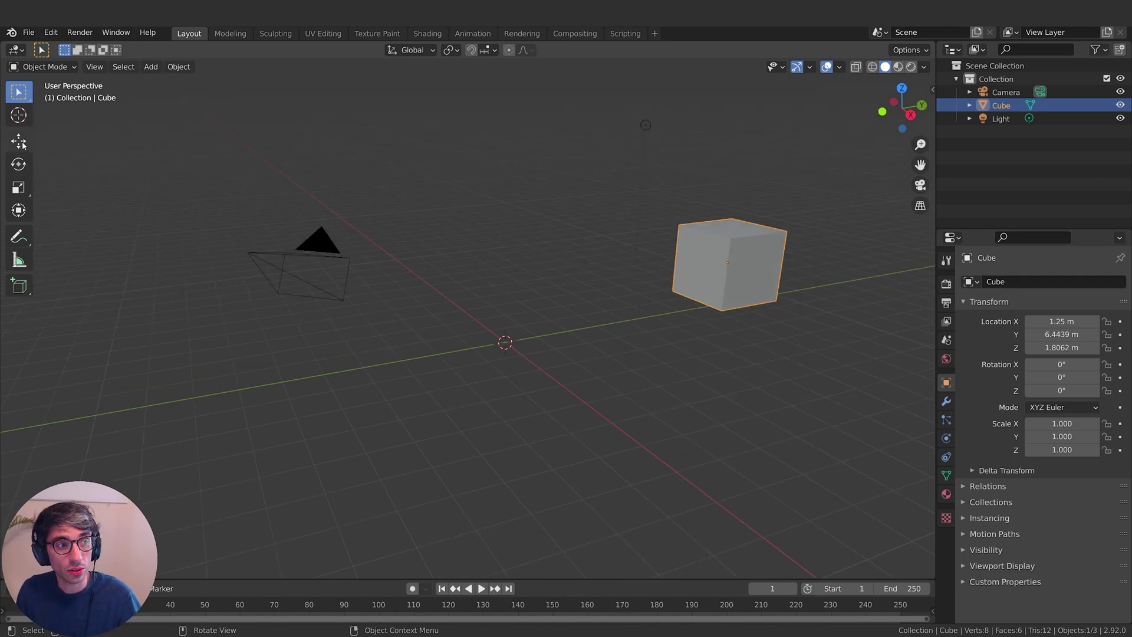
Step: Activate the Move tool and shift the cube along its axes to about X 2.05 m, Y -0.04 m, Z 2.88 m
click(18, 140)
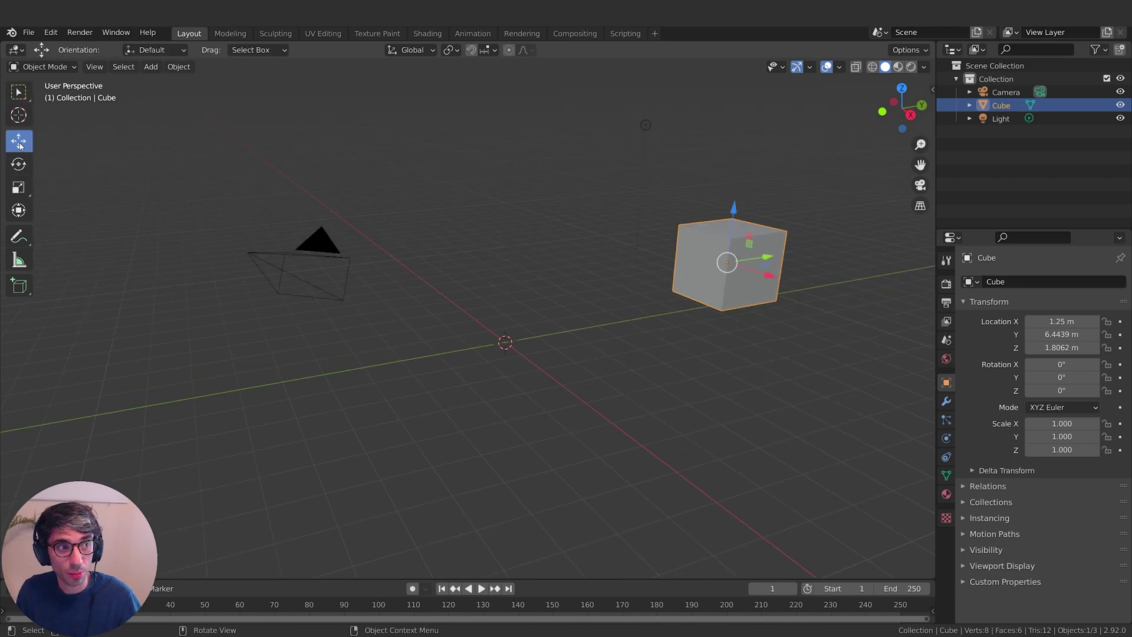
drag(770, 258, 651, 316)
drag(630, 270, 629, 222)
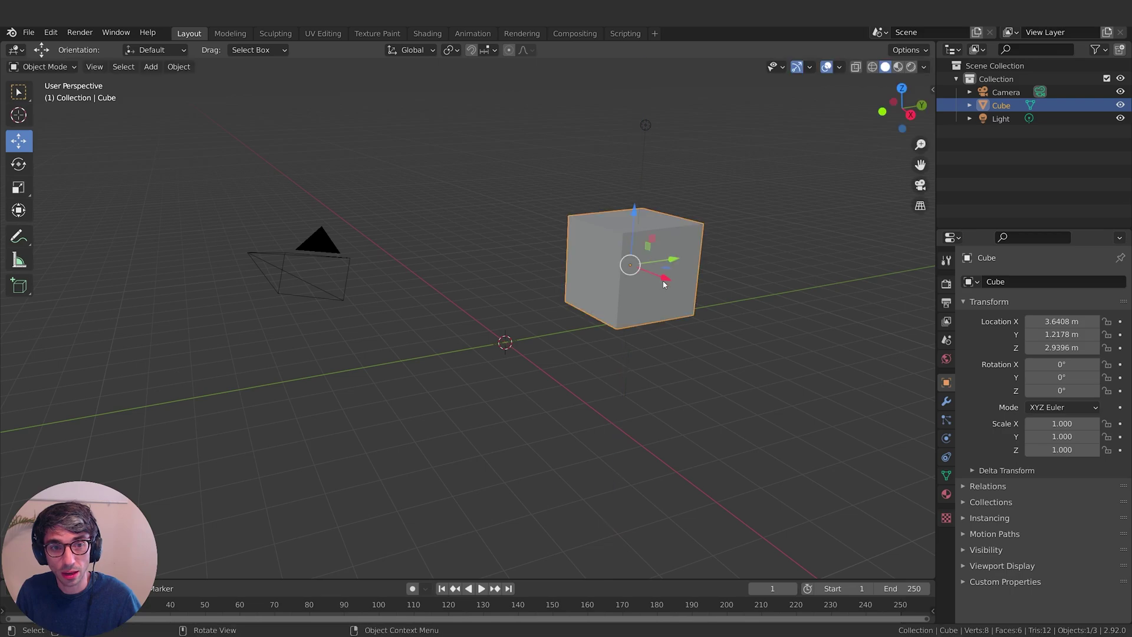
drag(670, 257, 578, 255)
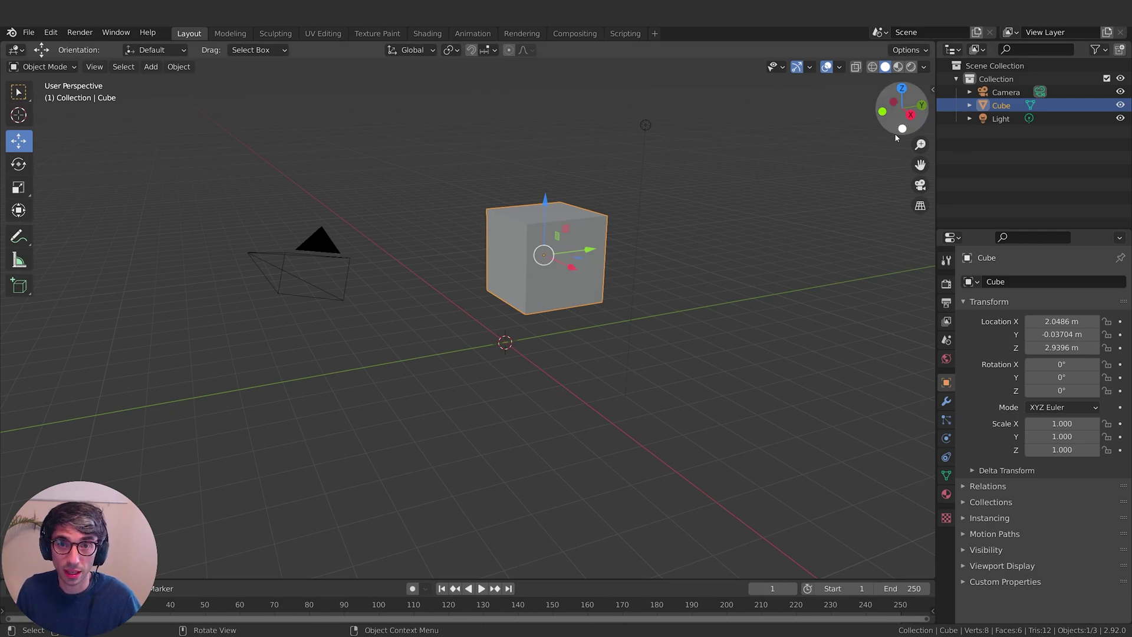
mouse_move(546, 199)
mouse_down()
mouse_move(547, 176)
mouse_move(545, 251)
mouse_move(545, 209)
mouse_up()
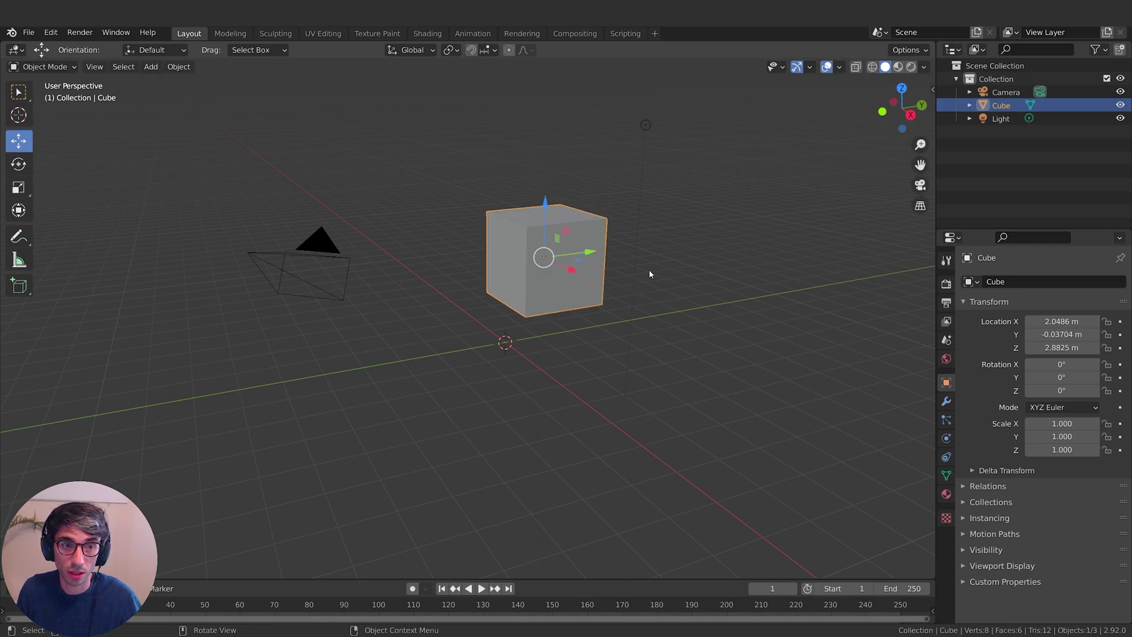
Step: Move the cube back over the world origin and lower it onto the grid, at about X -0.20 m, Y -0.02 m, Z 1.05 m
drag(570, 273, 552, 247)
key(g)
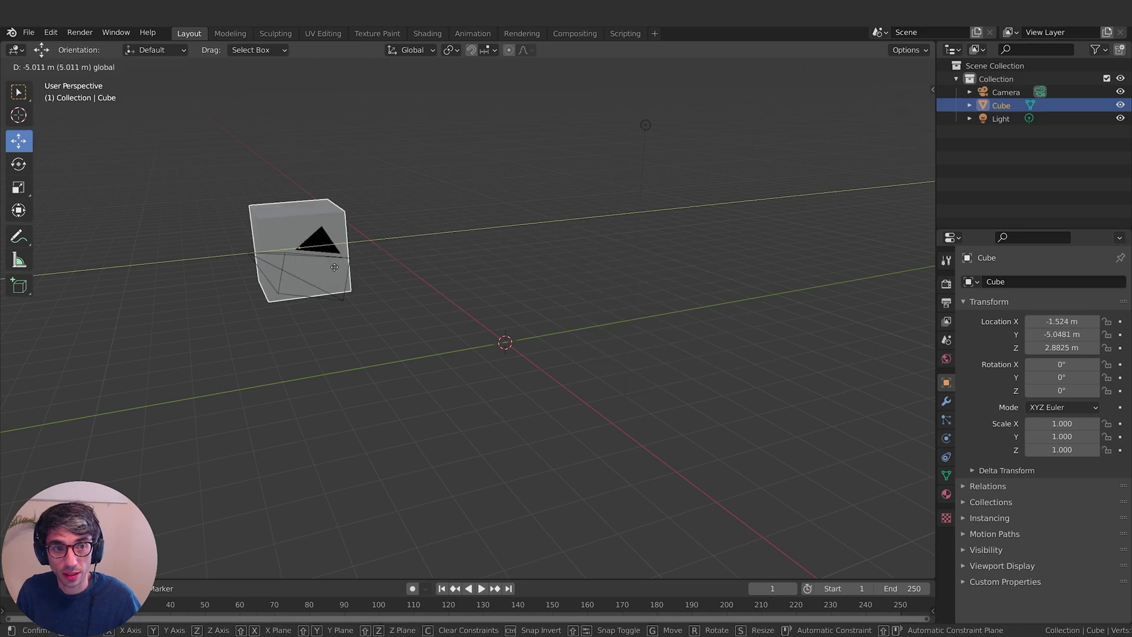
click(570, 268)
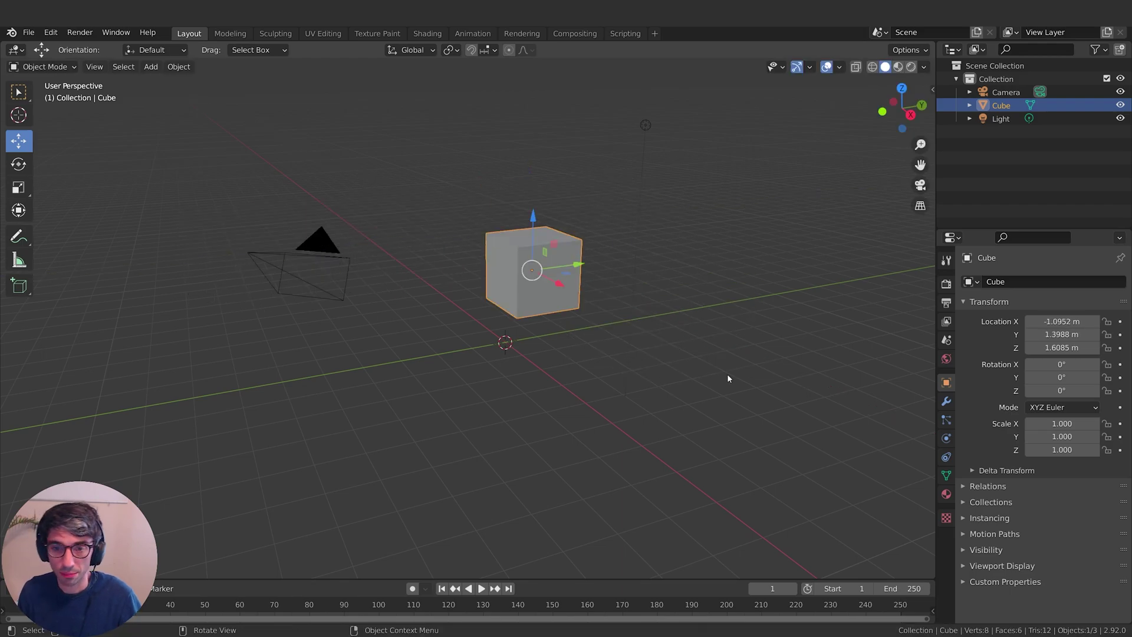
drag(578, 265, 547, 288)
drag(514, 224, 516, 259)
middle_drag(516, 260, 592, 334)
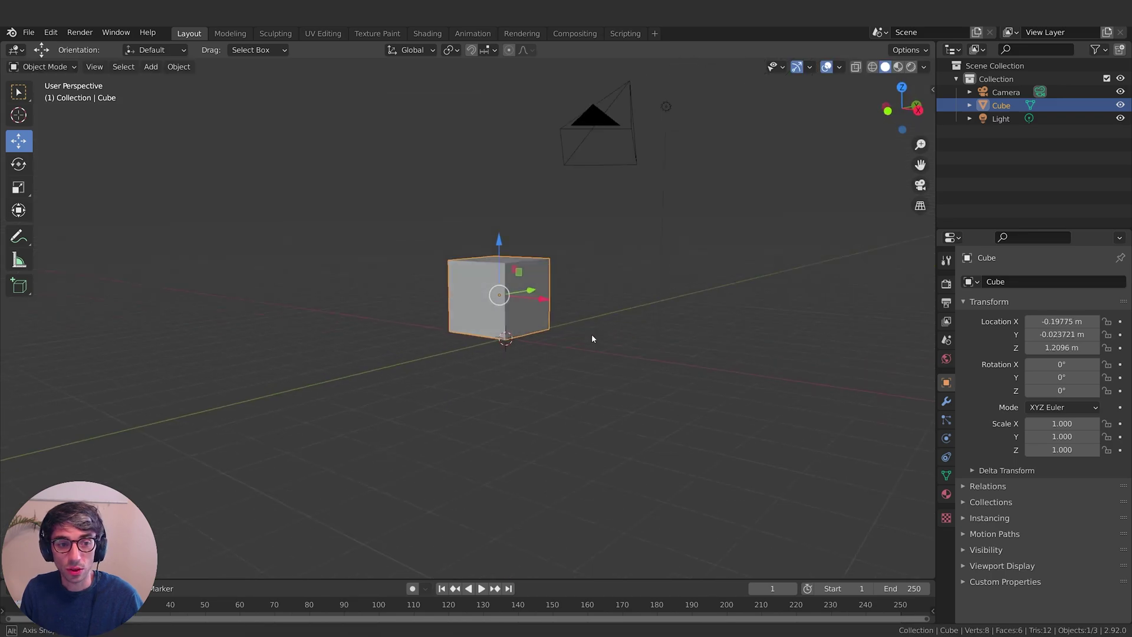
drag(502, 250, 500, 256)
middle_drag(499, 256, 568, 397)
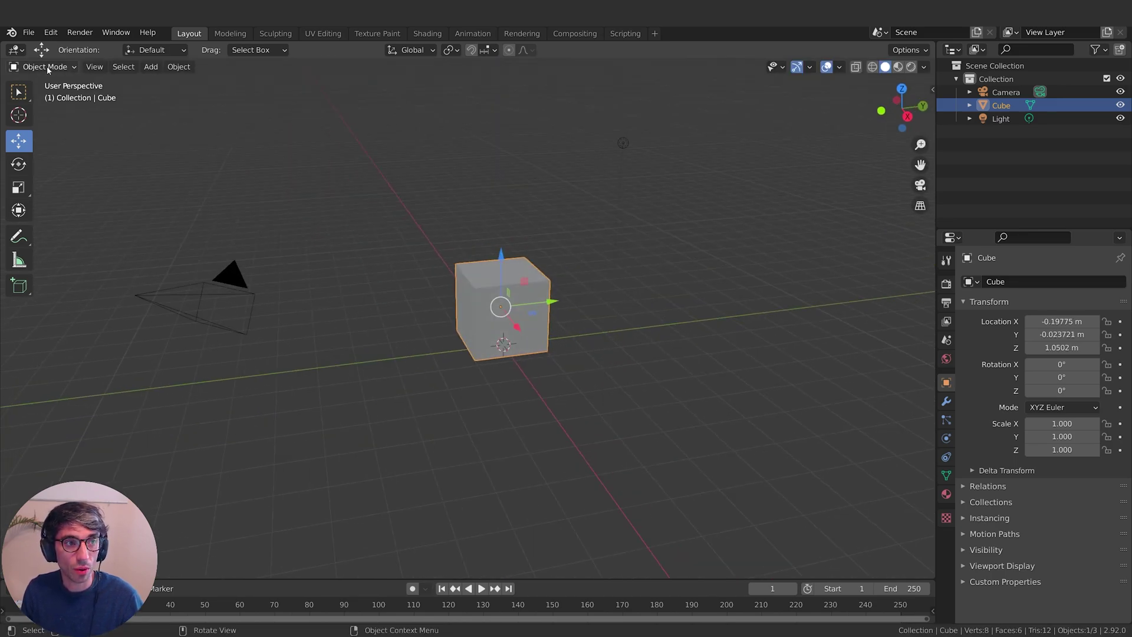
Step: Add a plane mesh at the world origin beneath the cube
click(151, 69)
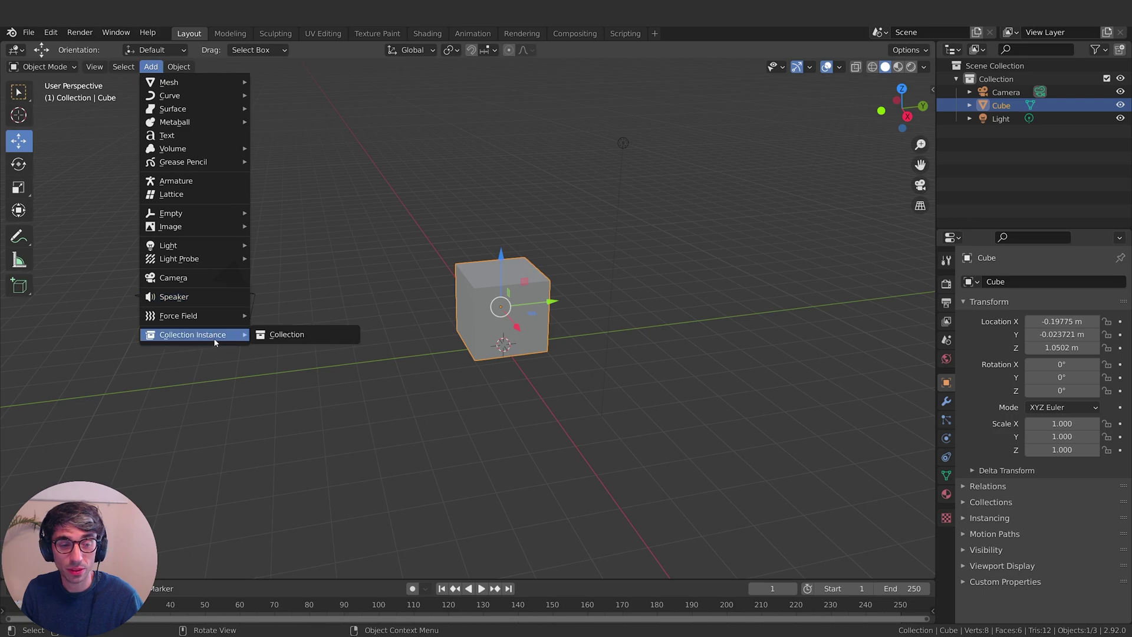
mouse_move(185, 319)
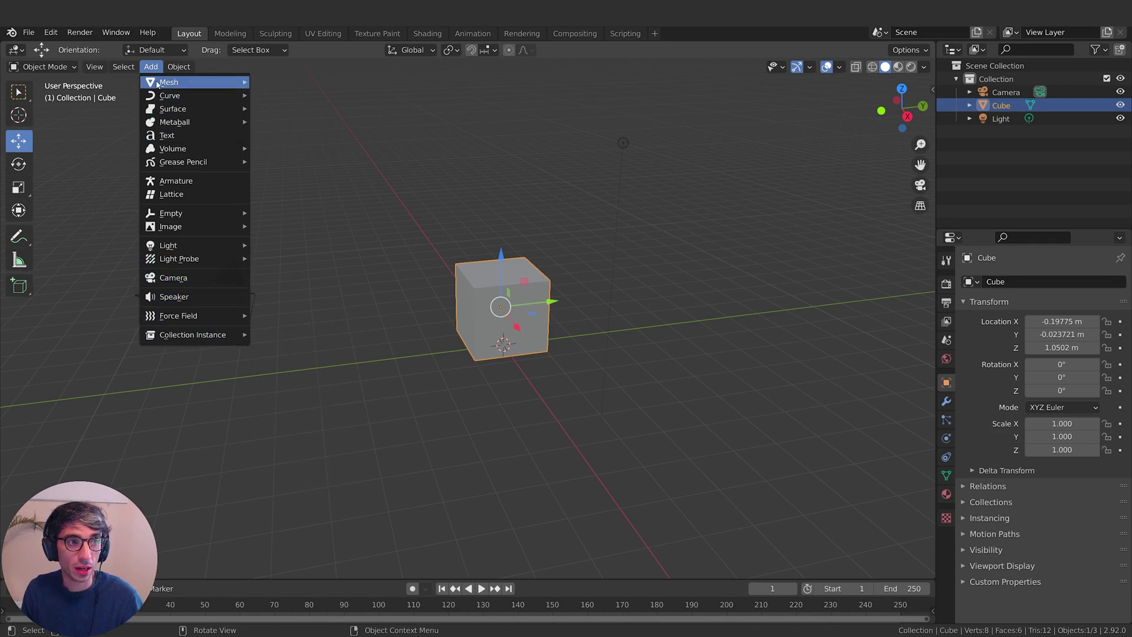
mouse_move(159, 84)
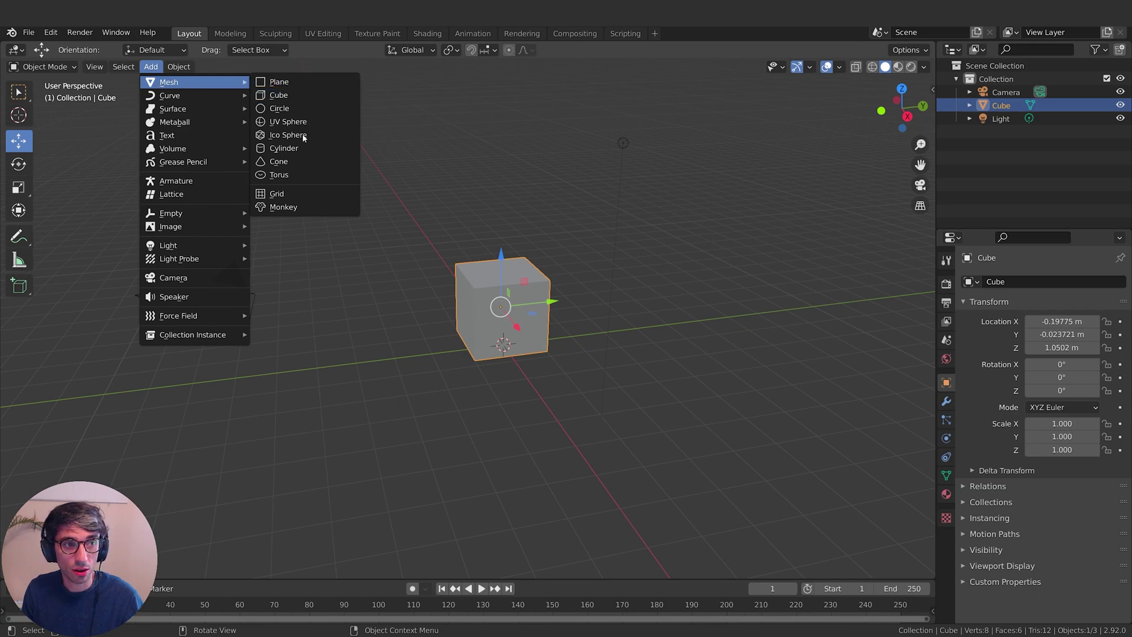
click(290, 83)
middle_drag(481, 417, 640, 327)
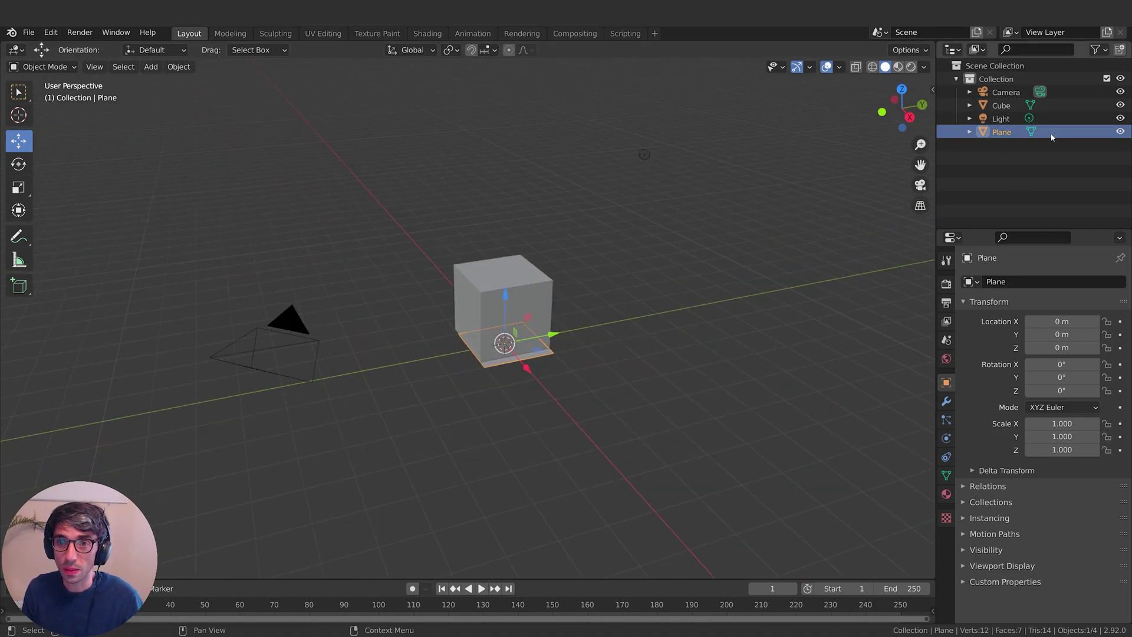
Step: Rename the new plane as Ground
double_click(1001, 132)
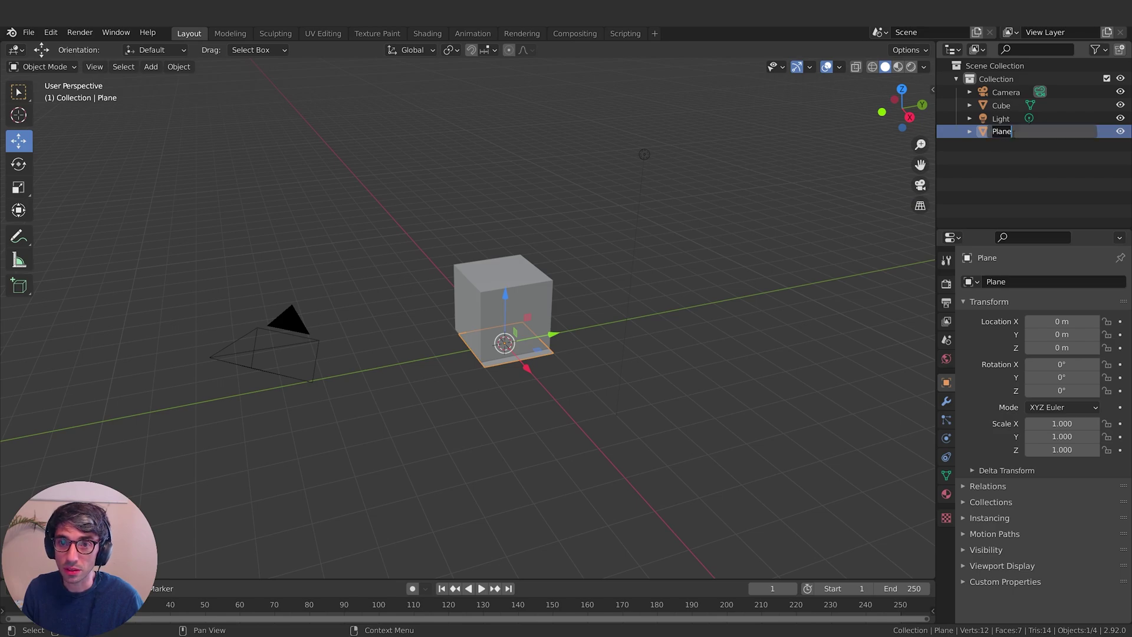
text(Ground)
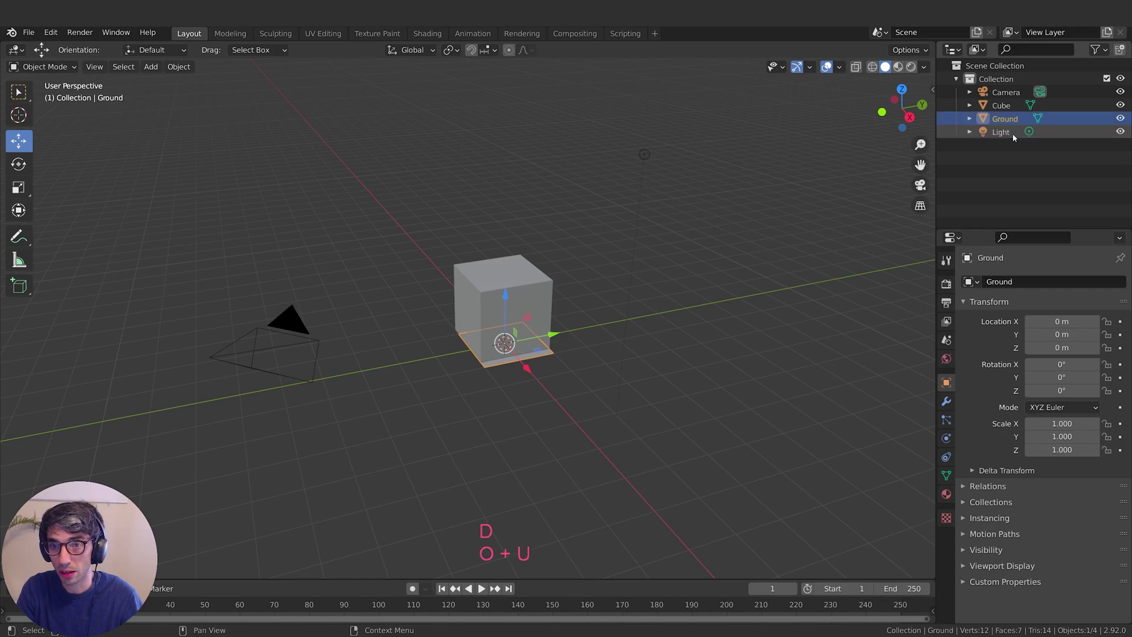
key(Return)
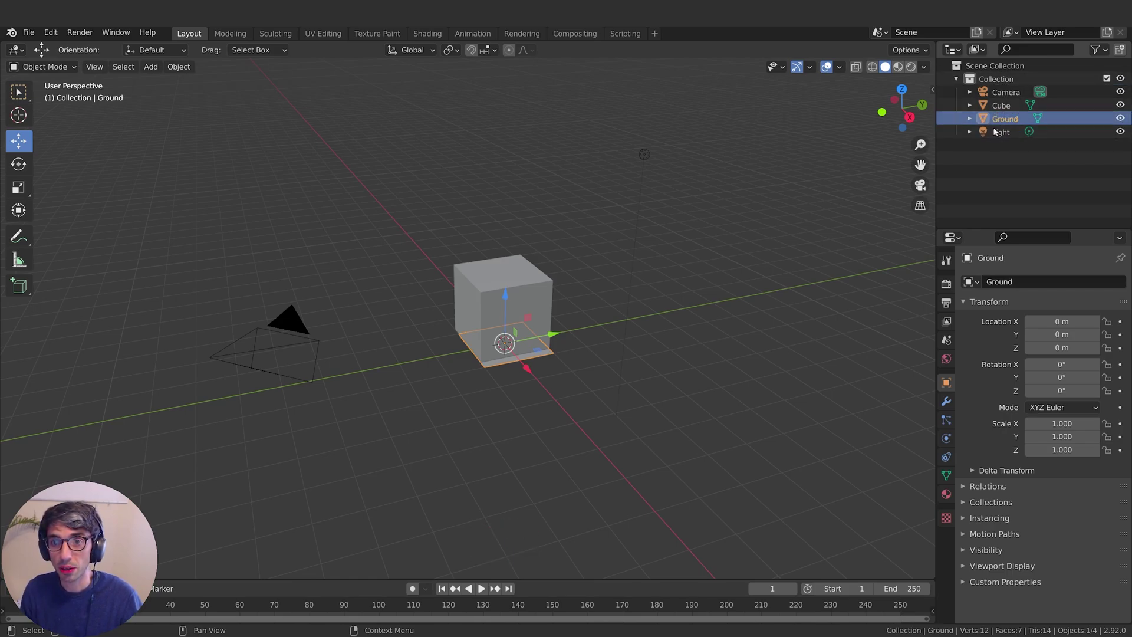
Step: Examine which scene object each outliner entry stands for by selecting Light, Ground, Cube and Camera one after another
click(1001, 132)
click(1002, 118)
click(1002, 106)
click(1003, 119)
click(1000, 132)
click(1005, 93)
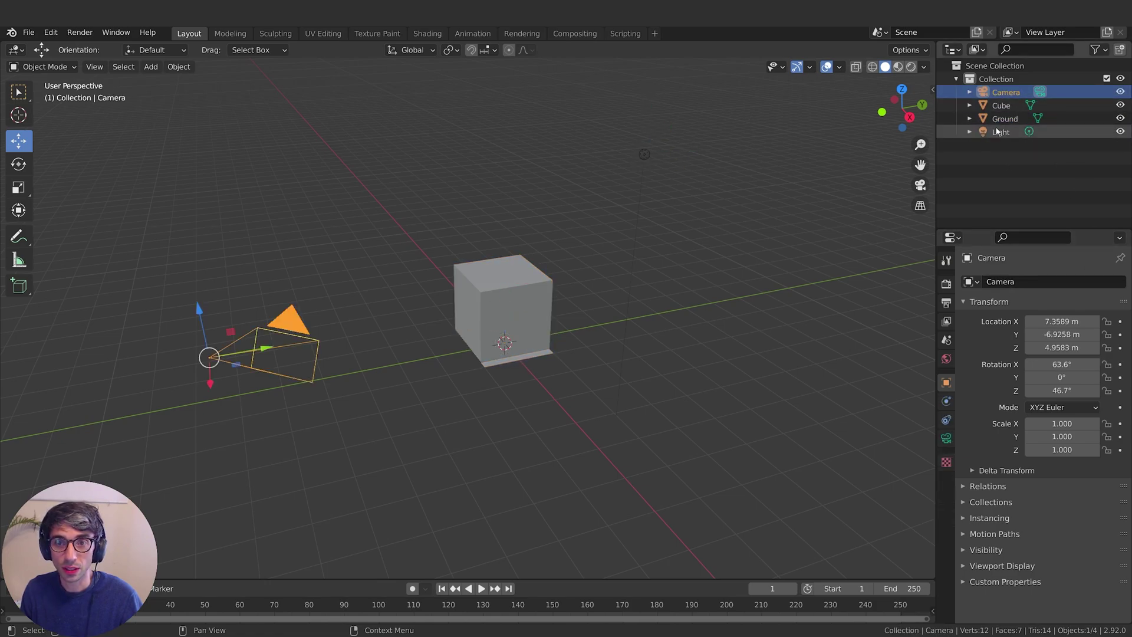
click(1000, 132)
click(1002, 118)
click(1002, 105)
click(1002, 92)
click(1002, 118)
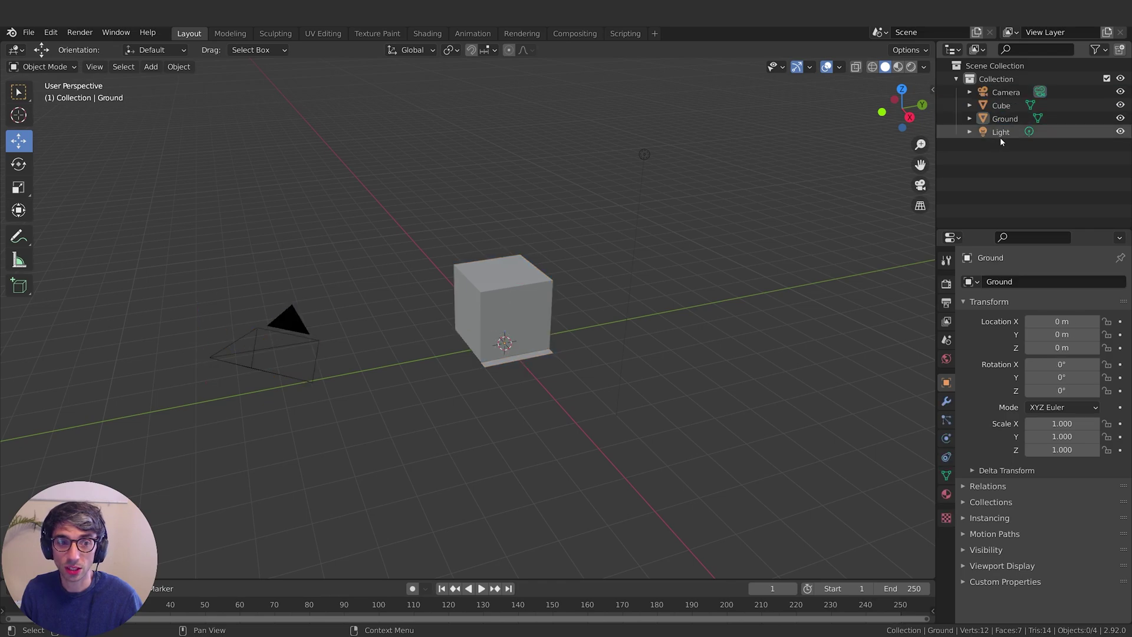
click(990, 132)
click(1004, 118)
click(1004, 92)
click(1001, 105)
click(663, 339)
Step: Select the Ground plane and scale it with the Scale tool to about 4.39 along X and 4.50 along Y
click(1002, 118)
middle_drag(560, 349, 531, 342)
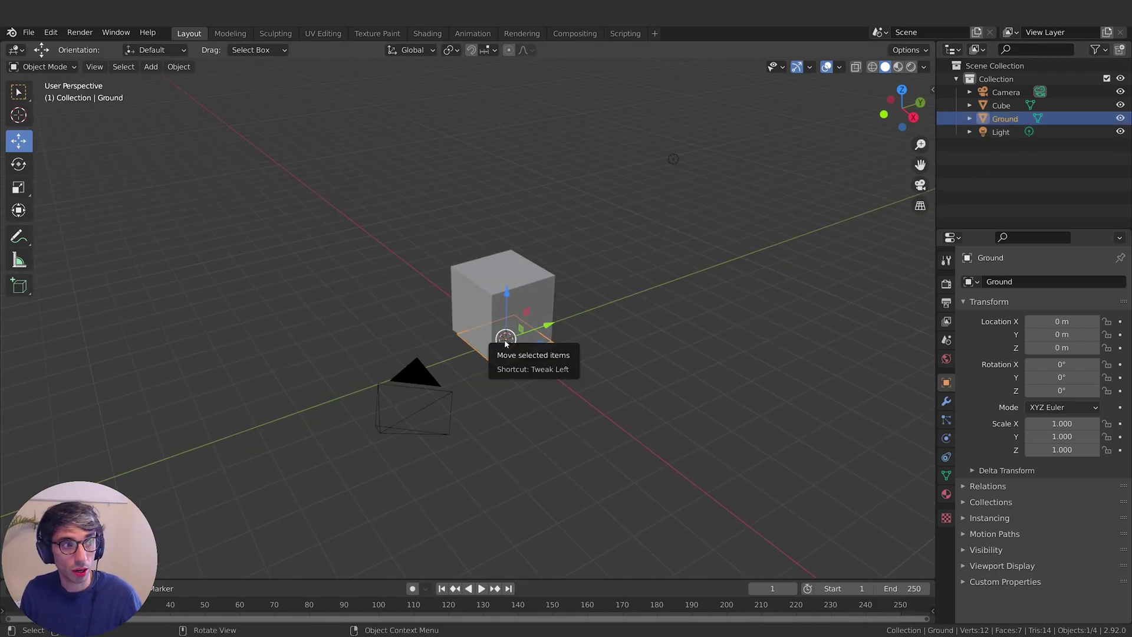
click(18, 189)
middle_drag(697, 416, 578, 401)
middle_drag(625, 335, 555, 345)
drag(559, 346, 745, 321)
drag(527, 380, 580, 480)
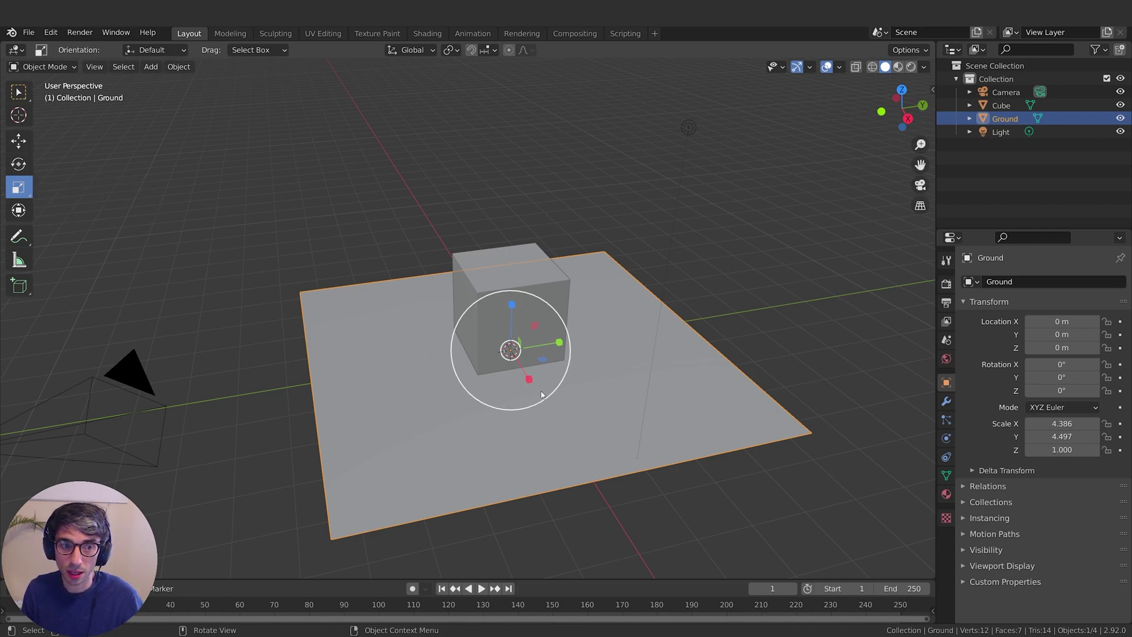
Step: Scale the Ground plane up uniformly so that it extends far beyond the cube and the camera
key(s)
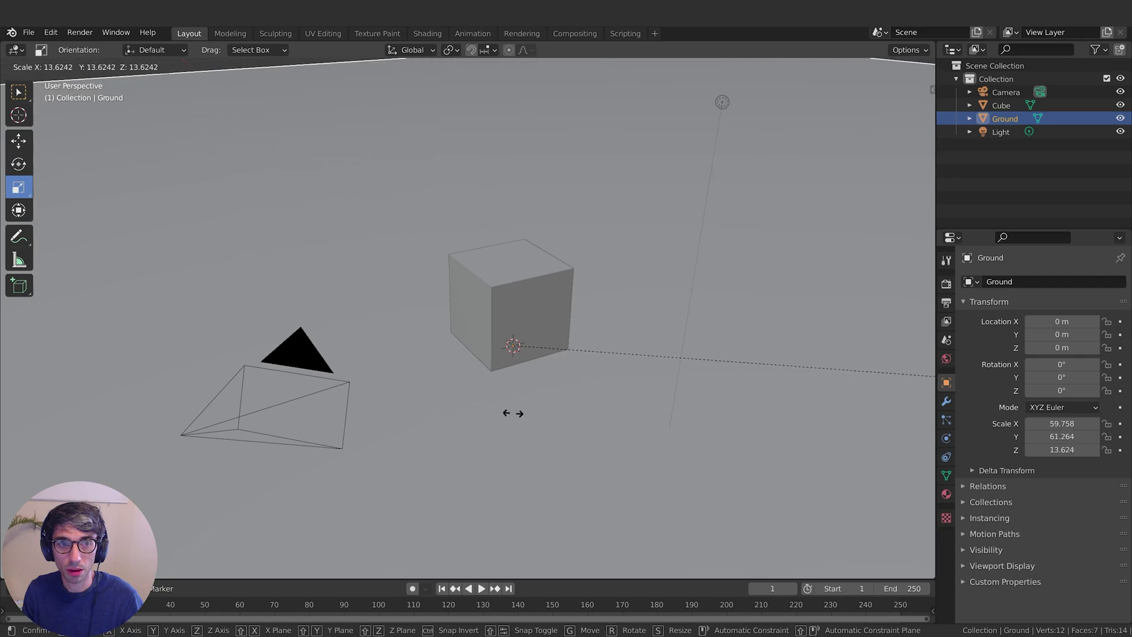
click(713, 403)
middle_drag(713, 403, 620, 330)
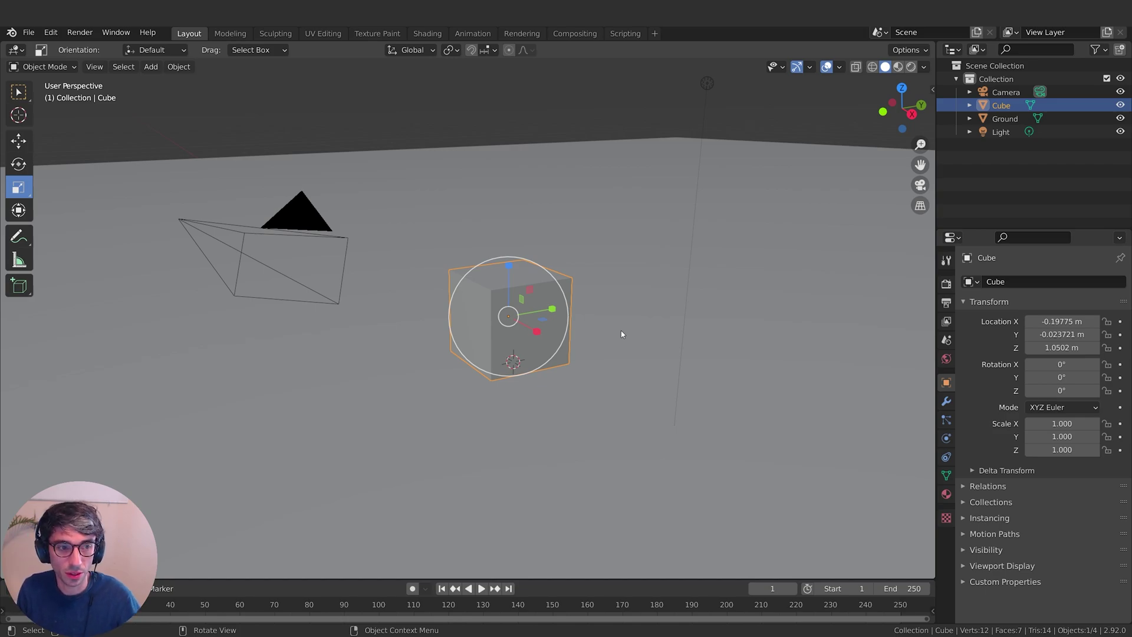
Step: Select the camera and look at the scene through it, comparing its framing with the free perspective view
click(263, 241)
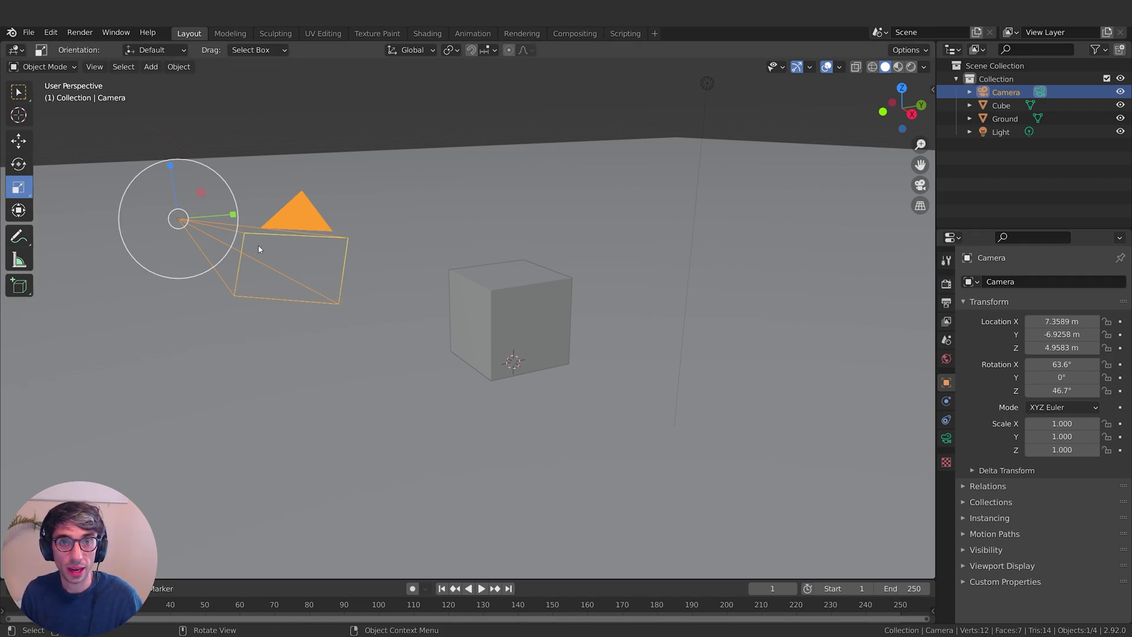
click(921, 185)
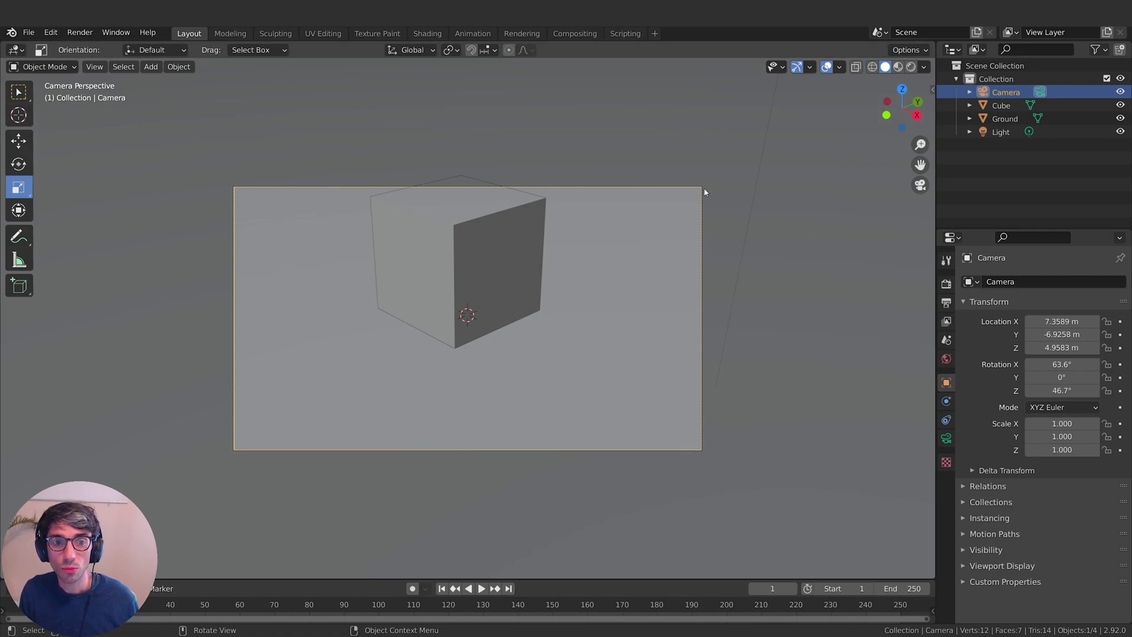
middle_drag(583, 317, 550, 370)
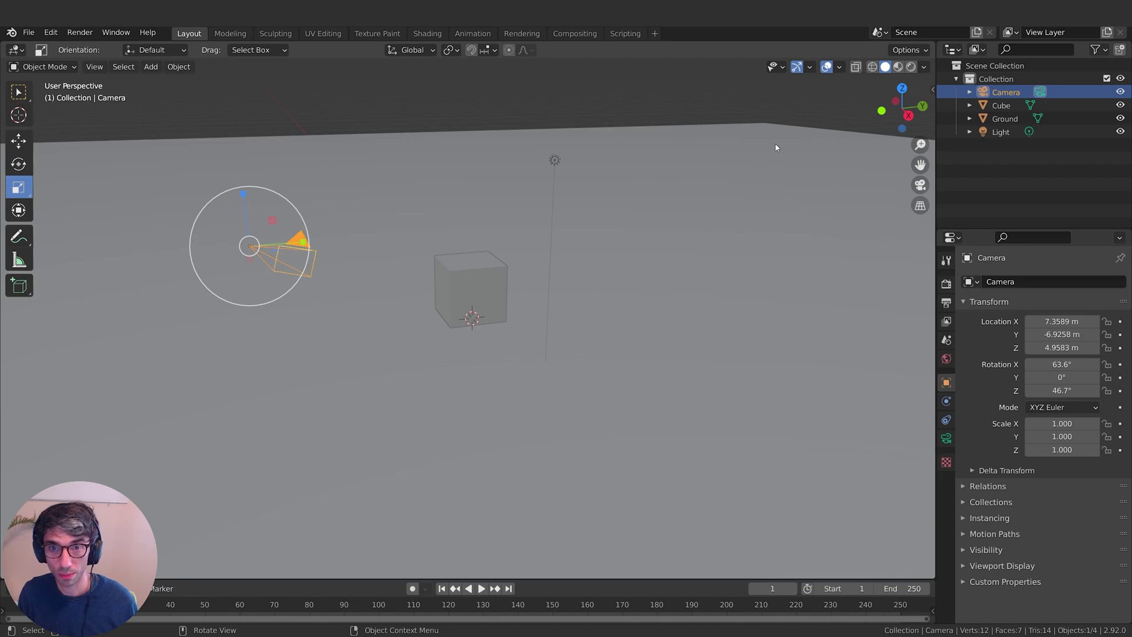
click(920, 185)
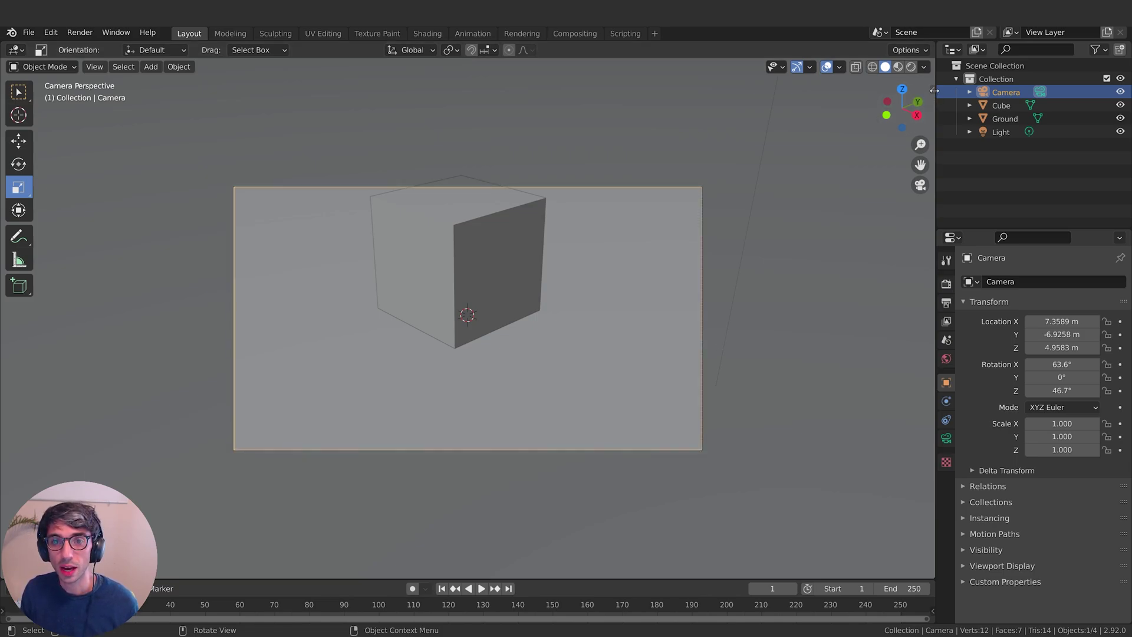
Step: Lock the camera to the view and reposition it to about X 8.50, Y -6.44, Z 3.39 m so the whole cube is in frame
key(n)
click(929, 146)
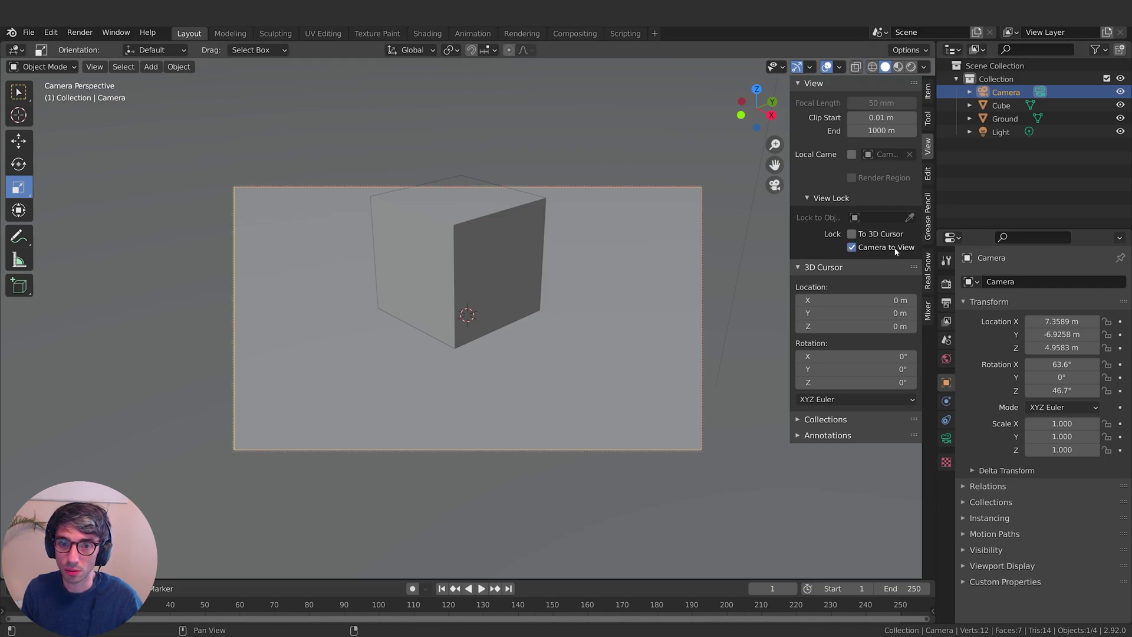
mouse_move(624, 298)
middle_down()
mouse_move(611, 278)
mouse_move(599, 319)
mouse_move(619, 324)
mouse_move(623, 294)
mouse_move(643, 309)
mouse_move(635, 301)
middle_up()
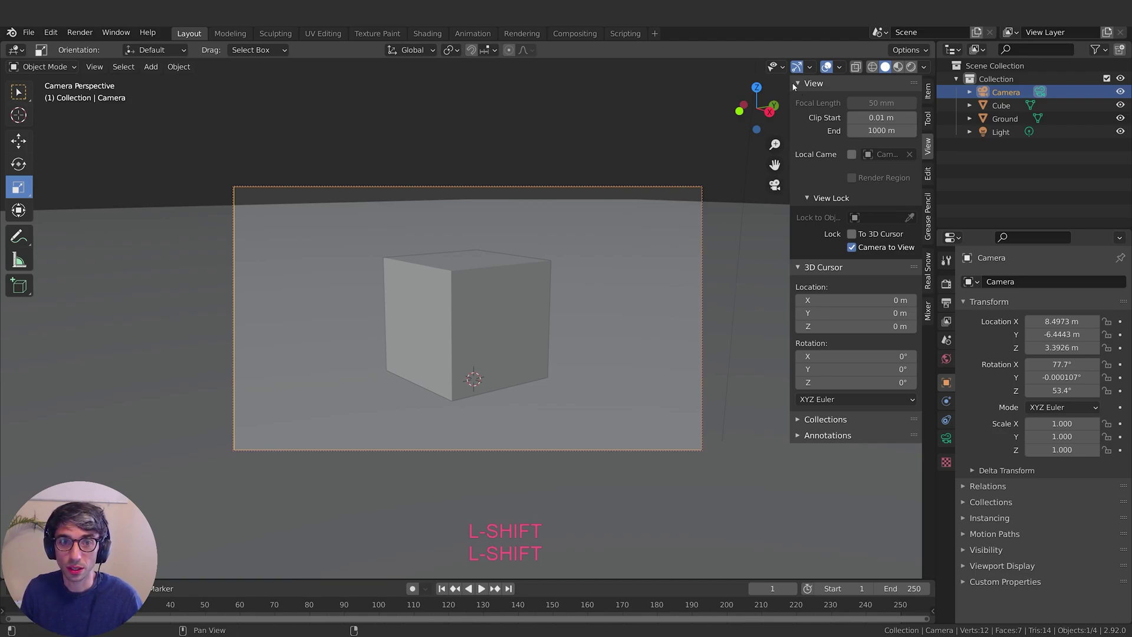
drag(794, 82, 930, 87)
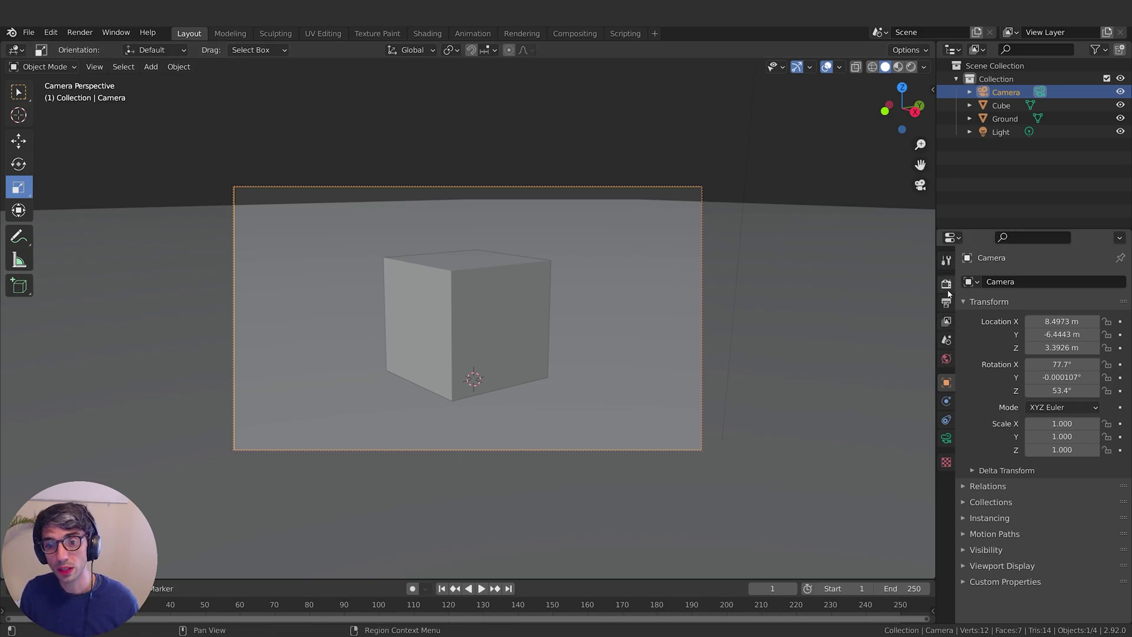
Step: Examine the Cube, Ground and Light objects and the render, scene, view layer and output properties
click(1000, 106)
click(1000, 121)
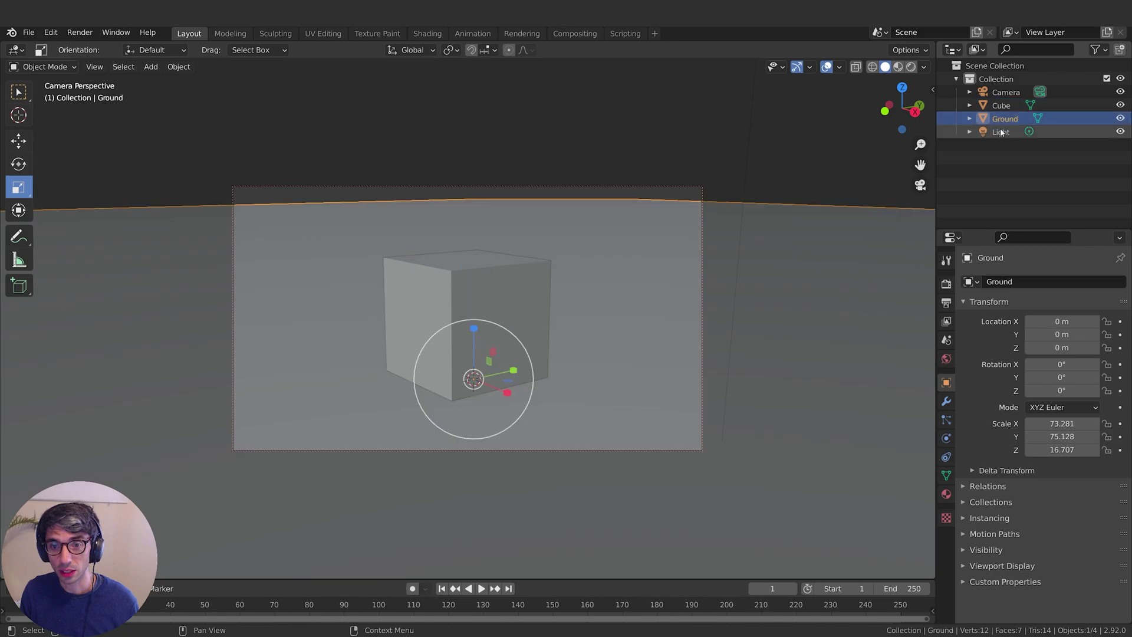
click(999, 135)
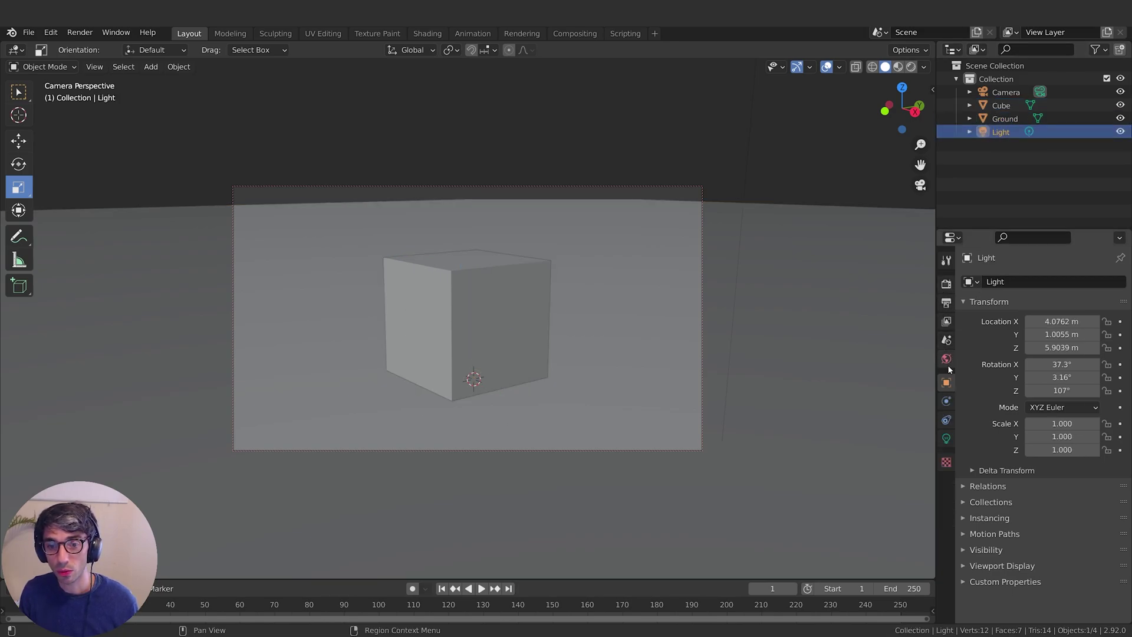
ctrl+scroll(945, 369, up, 5)
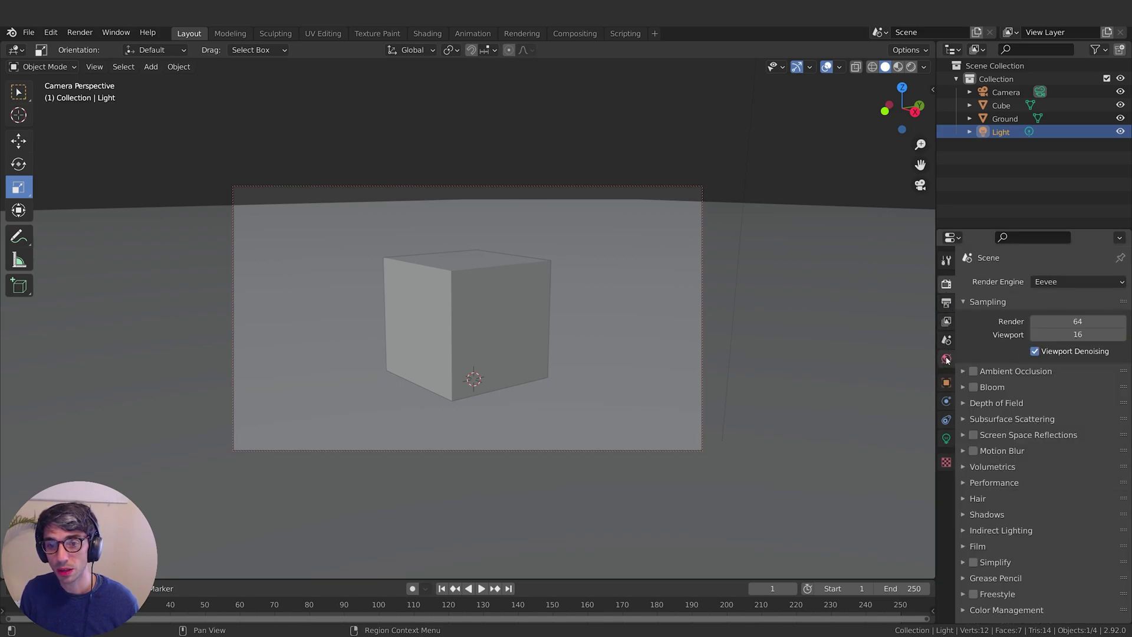
click(946, 341)
click(946, 321)
click(947, 302)
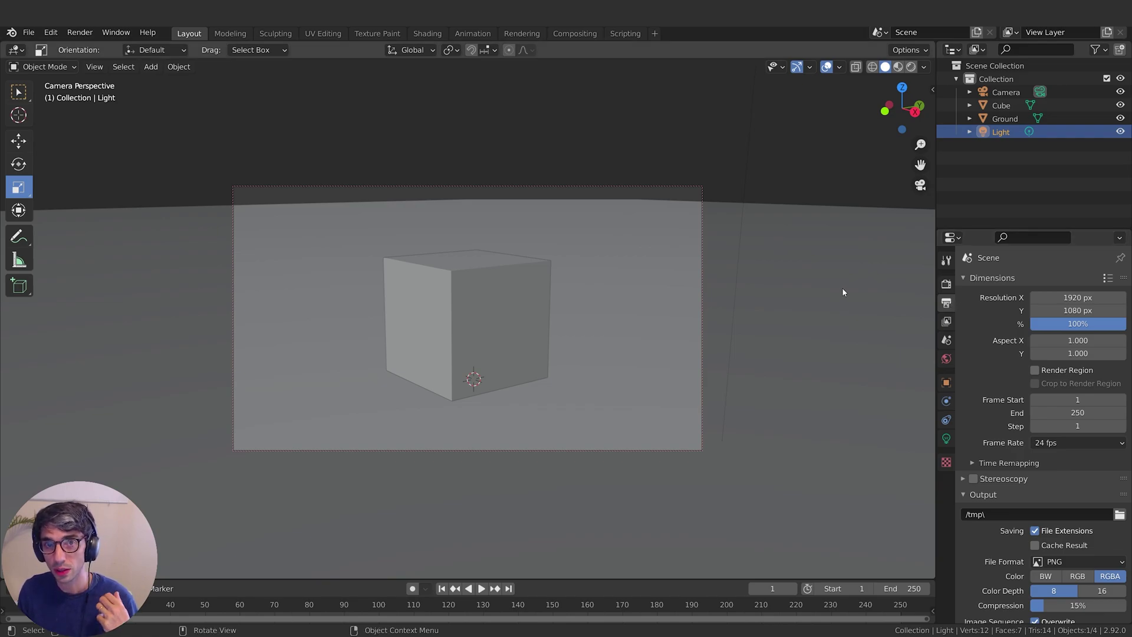
Step: Brighten the world background colour to a light grey
click(946, 359)
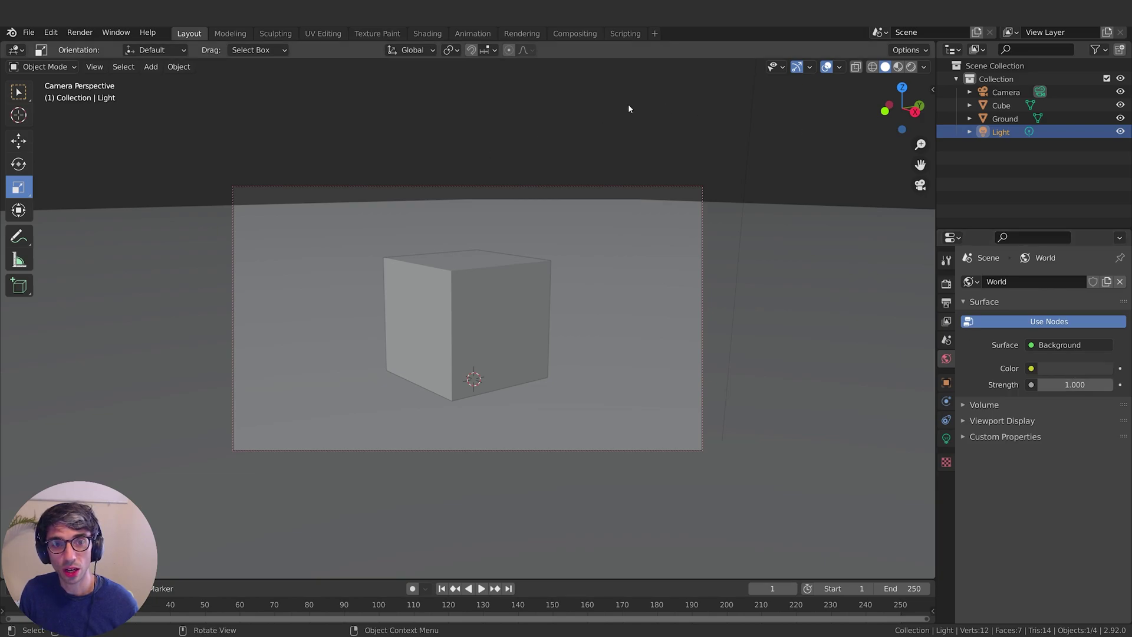
click(1072, 366)
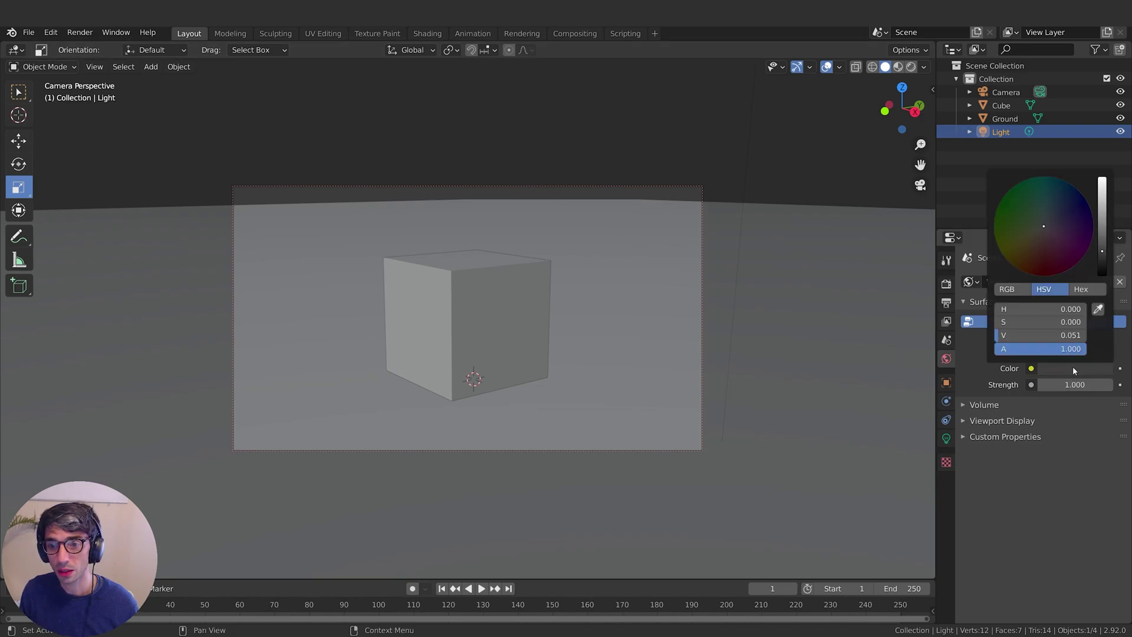
drag(1101, 263, 1101, 207)
drag(1063, 243, 1046, 225)
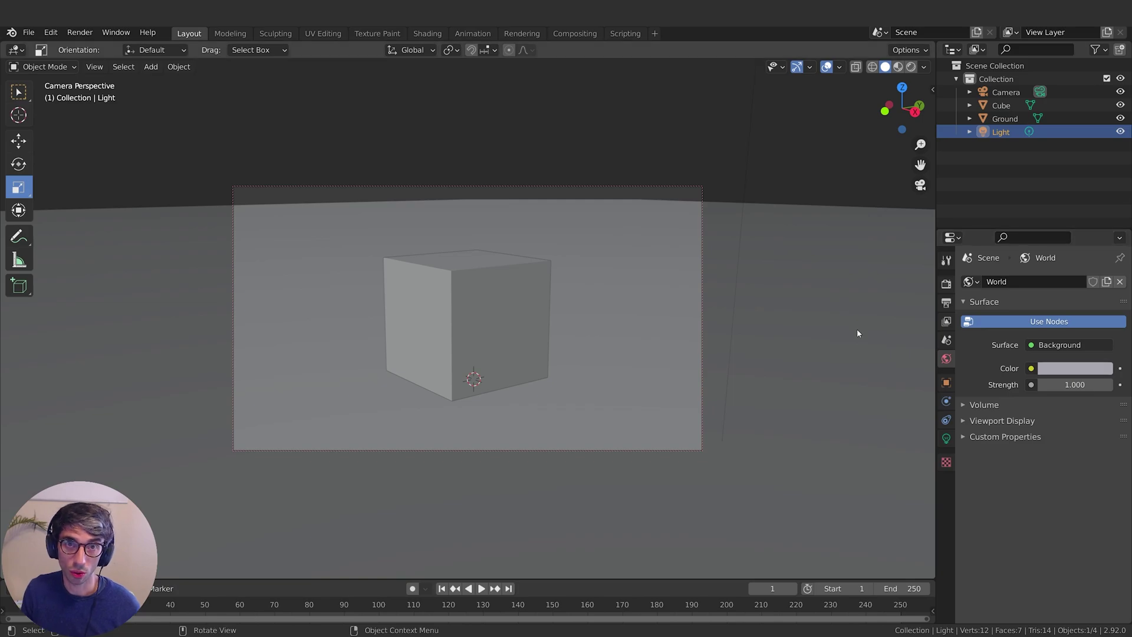
Step: Choose Eevee as the scene's render engine
click(946, 284)
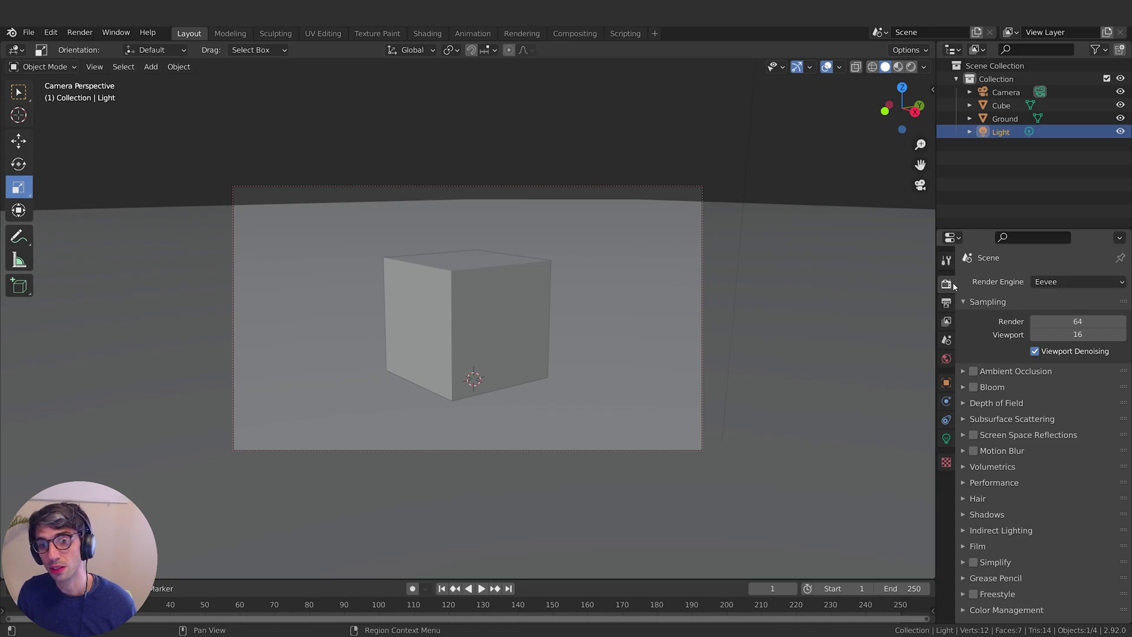
click(1065, 283)
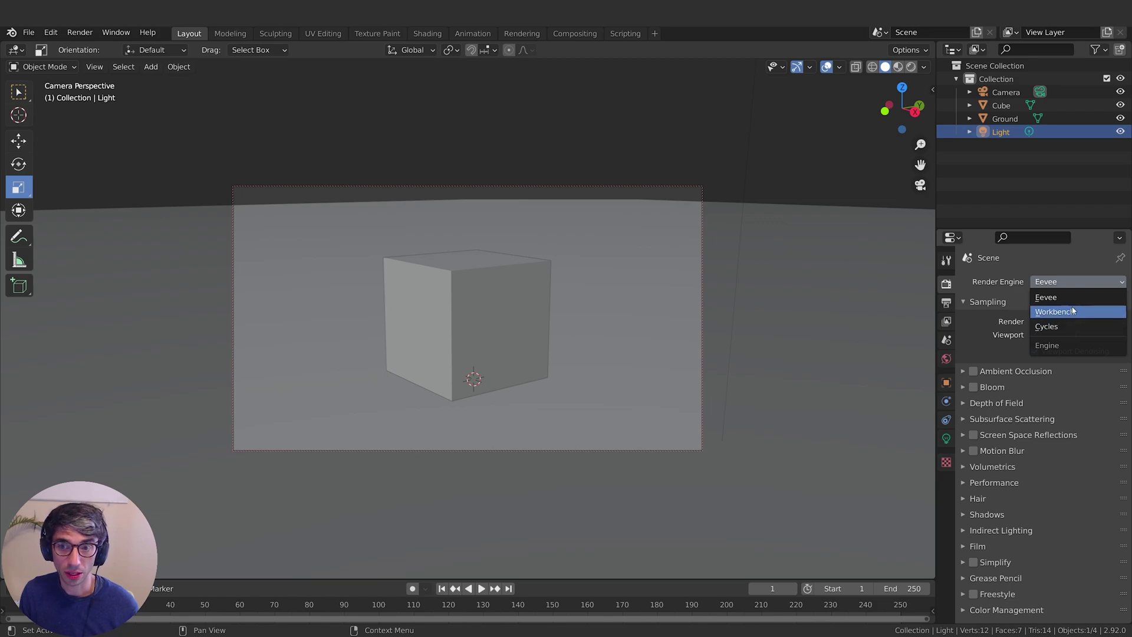
click(1047, 297)
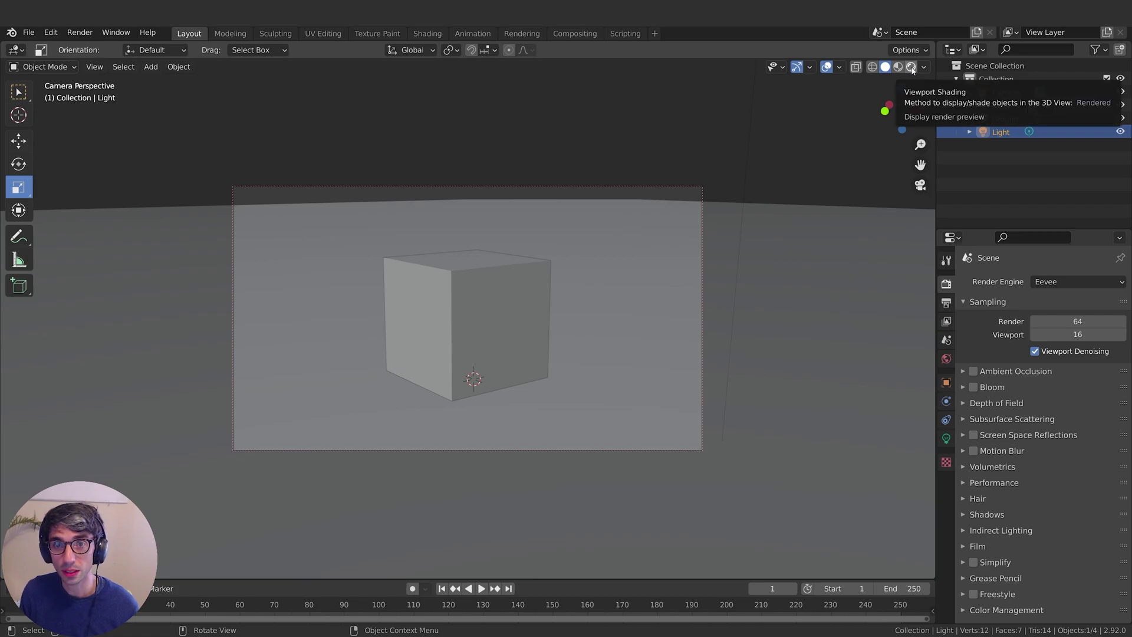
Step: Compare the wireframe and solid viewport shading modes, ending in the rendered preview
click(872, 67)
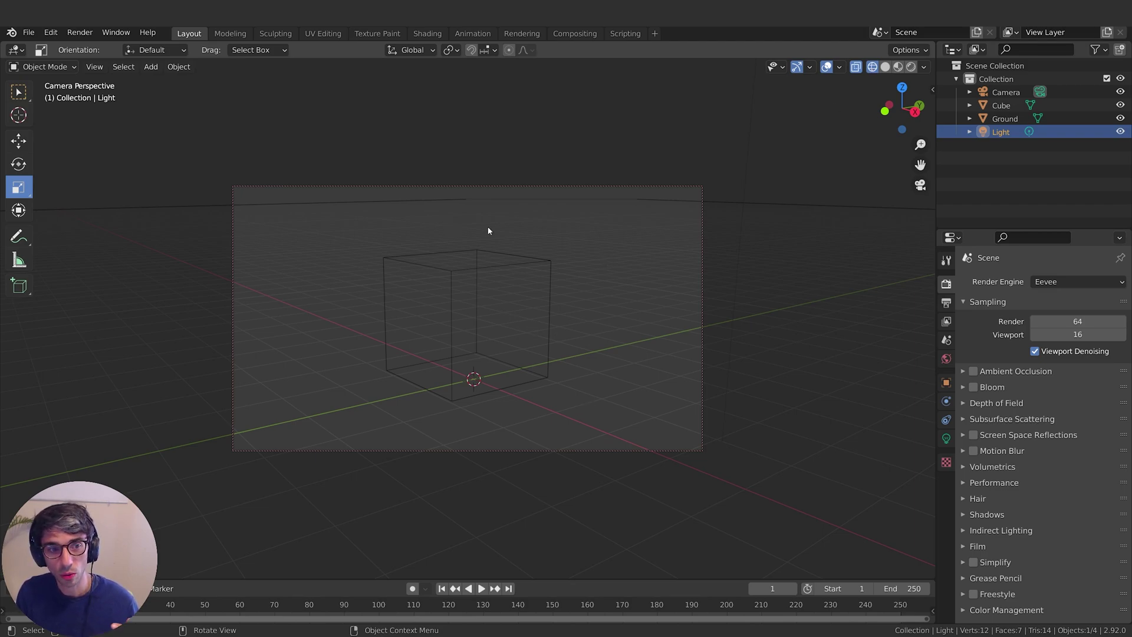
click(884, 67)
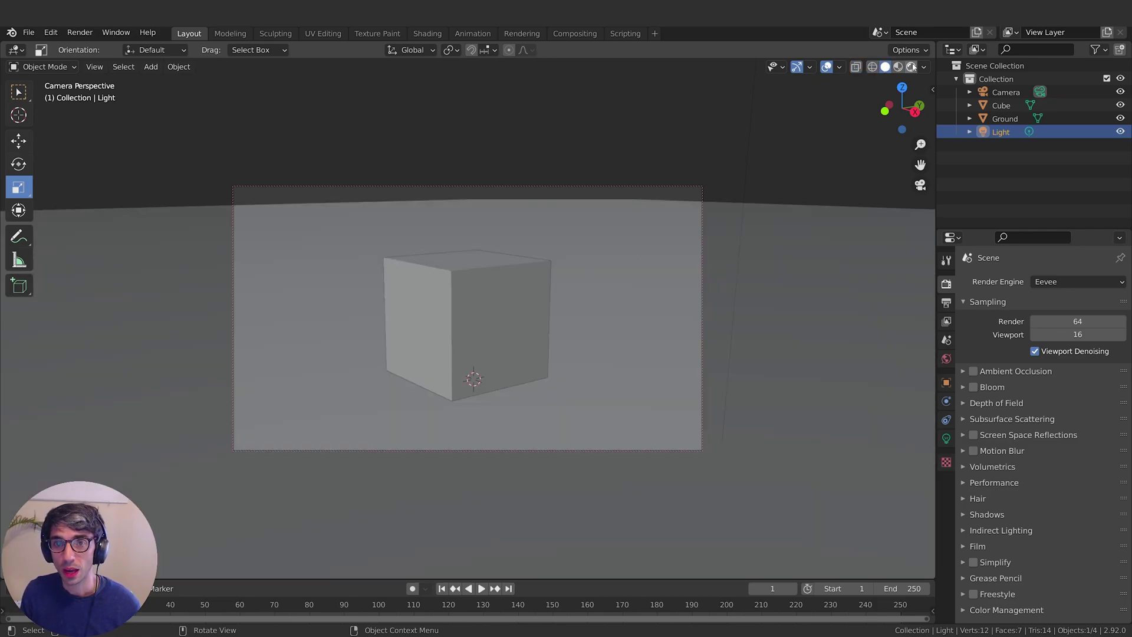
click(911, 67)
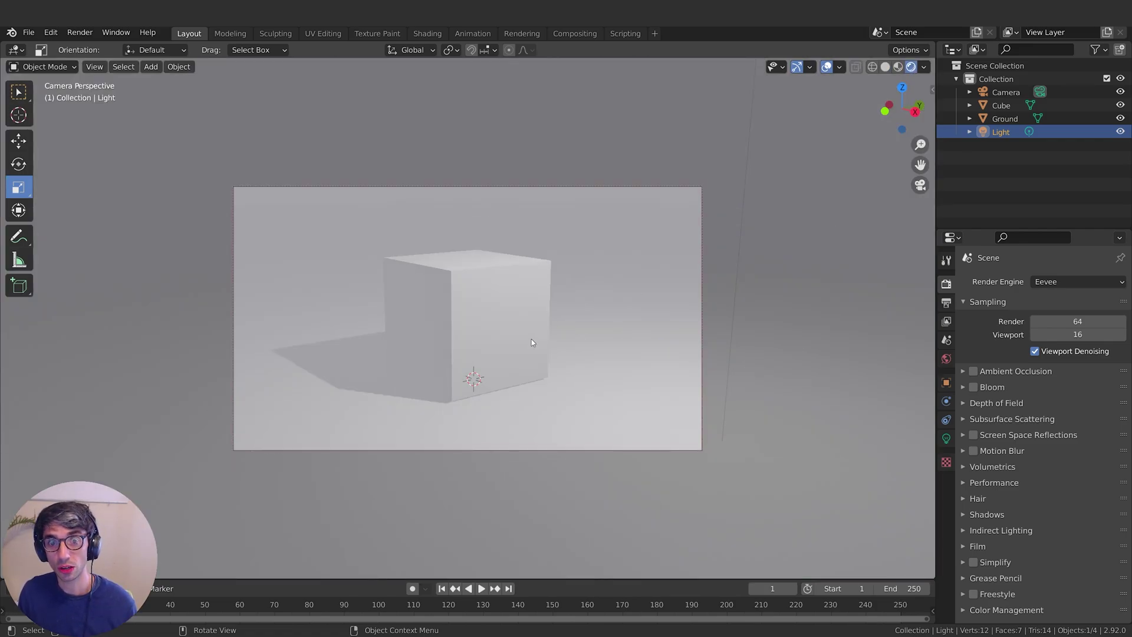
Step: Fine-tune the locked camera's angle and framing around the cube
key(r)
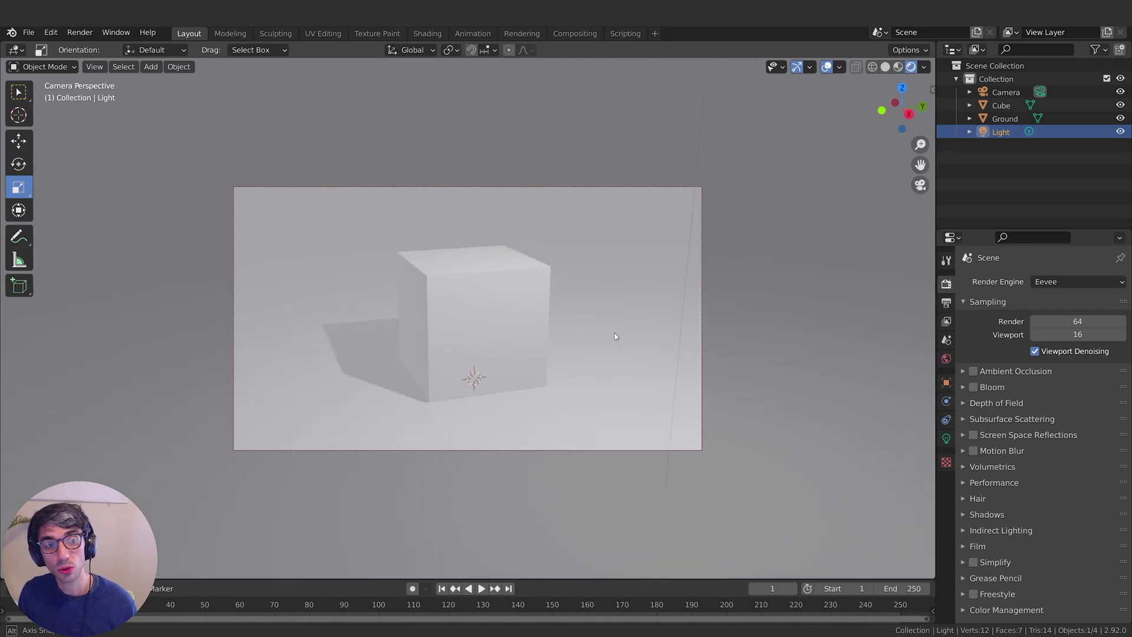
click(610, 332)
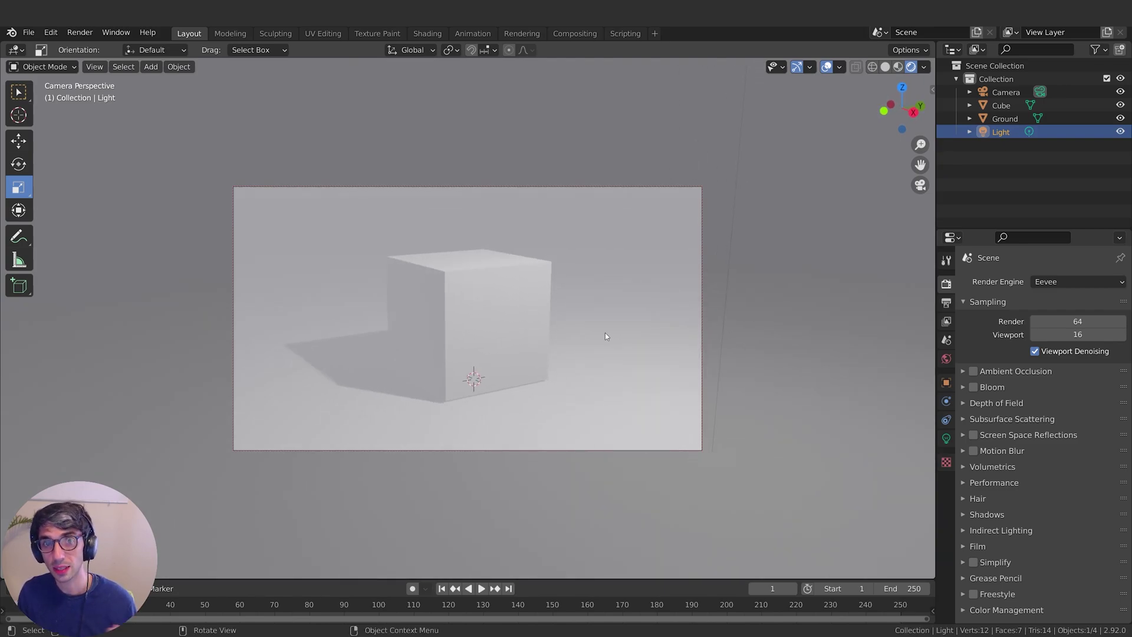
shift+middle_drag(602, 338, 604, 331)
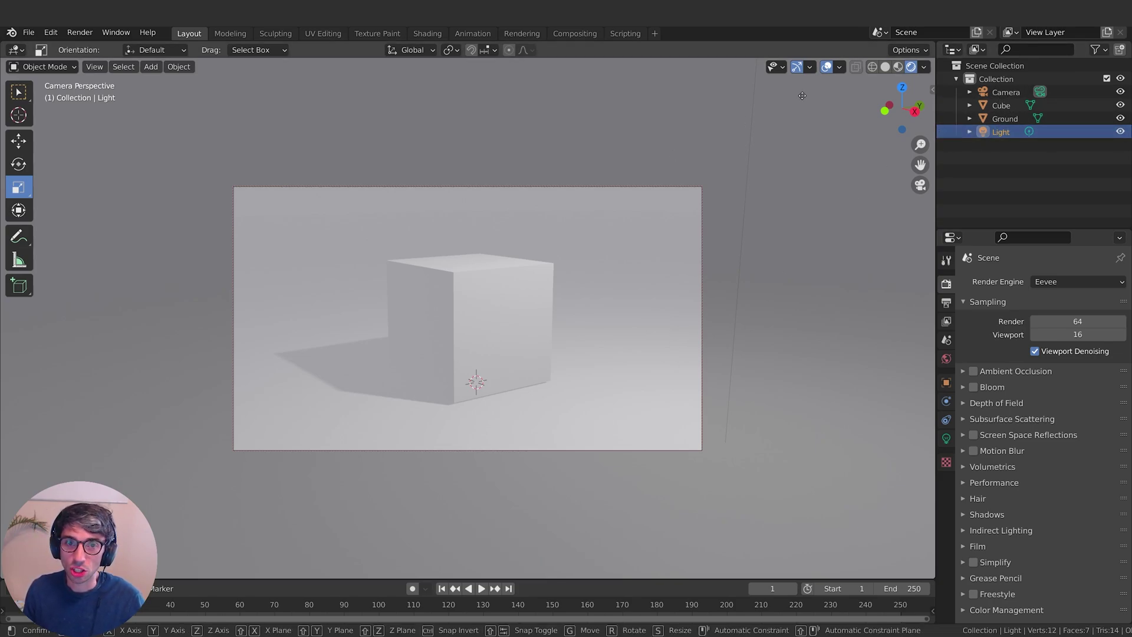
Step: Move the light to the cube's left side, above the camera frame, so the shadow falls to the right
key(g)
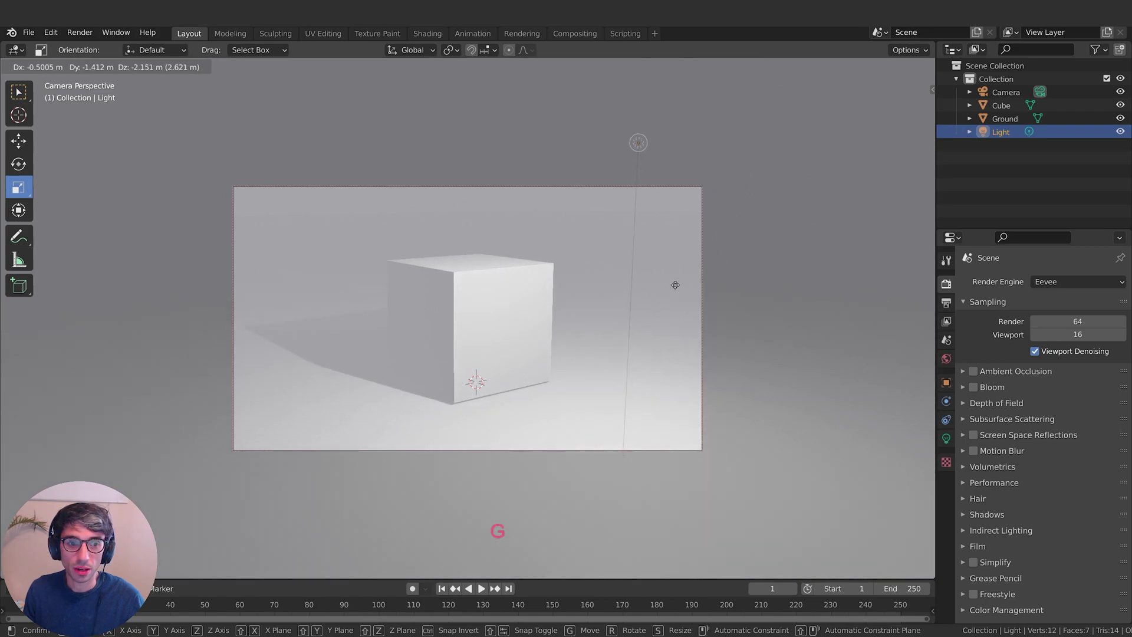
click(684, 206)
key(g)
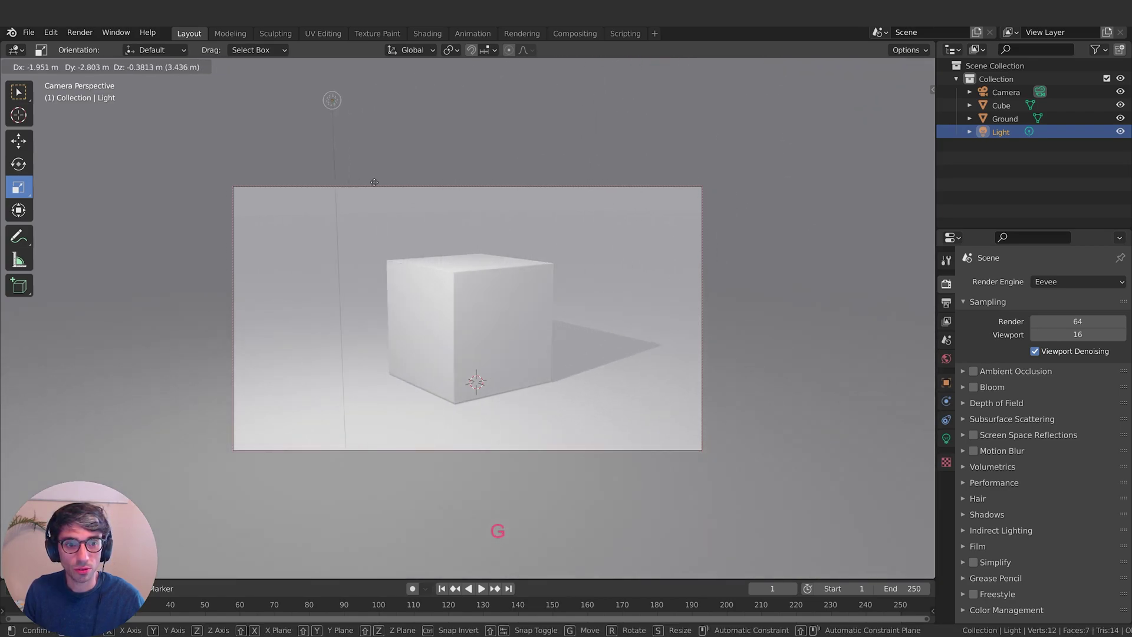
click(421, 165)
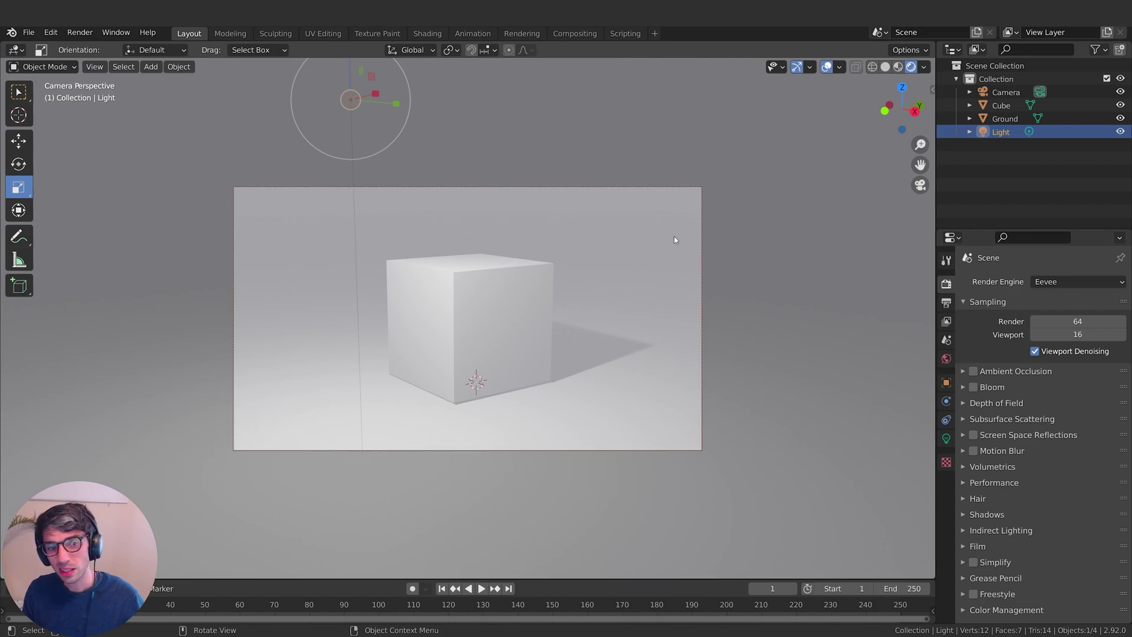
Step: Duplicate the light and place the copy to the right of the cube, near the camera frame's right edge
click(151, 67)
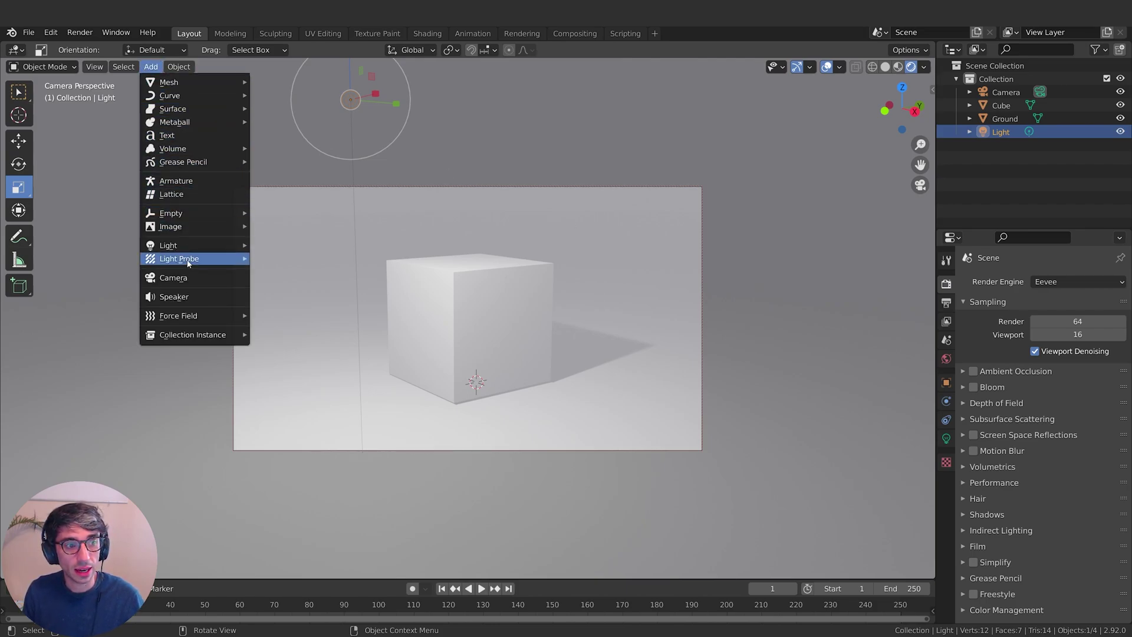
mouse_move(189, 246)
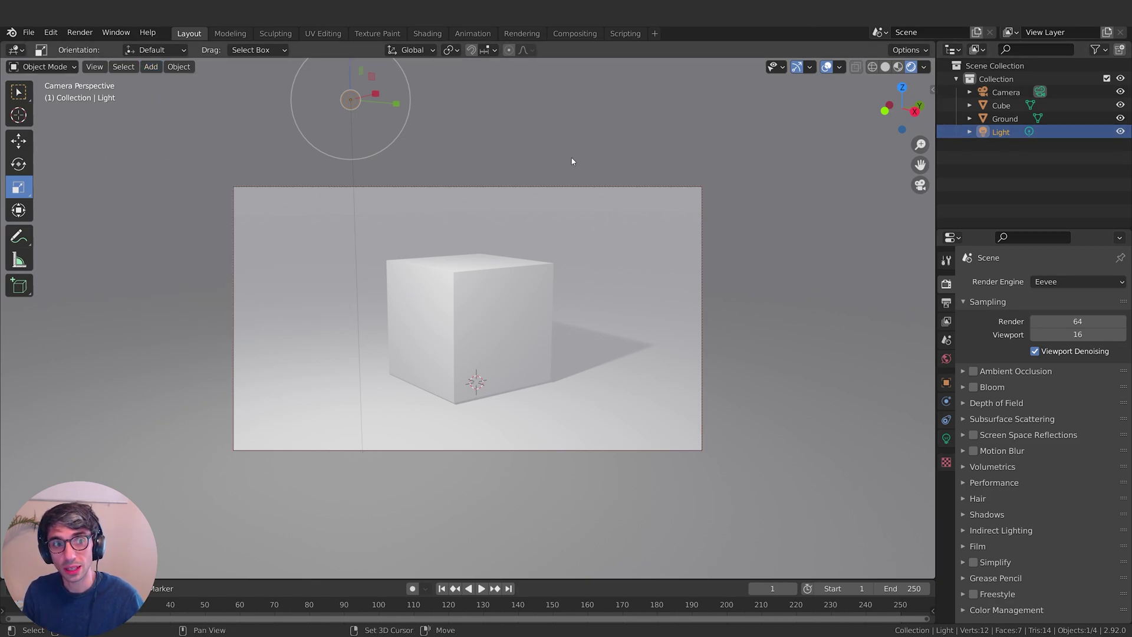
key(shift+d)
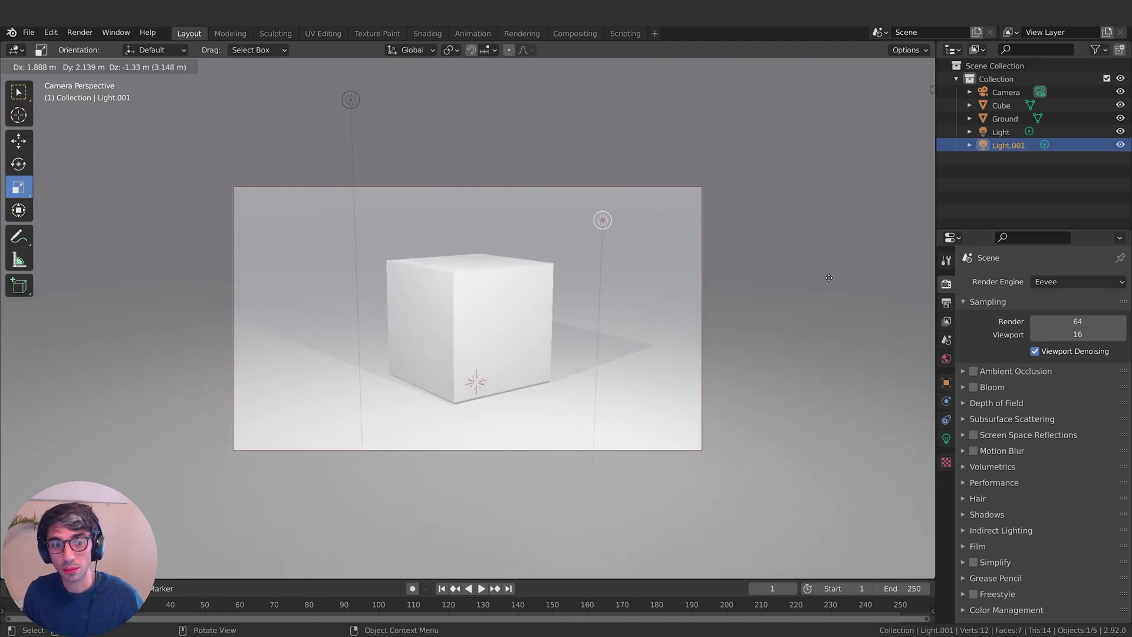
click(851, 277)
key(g)
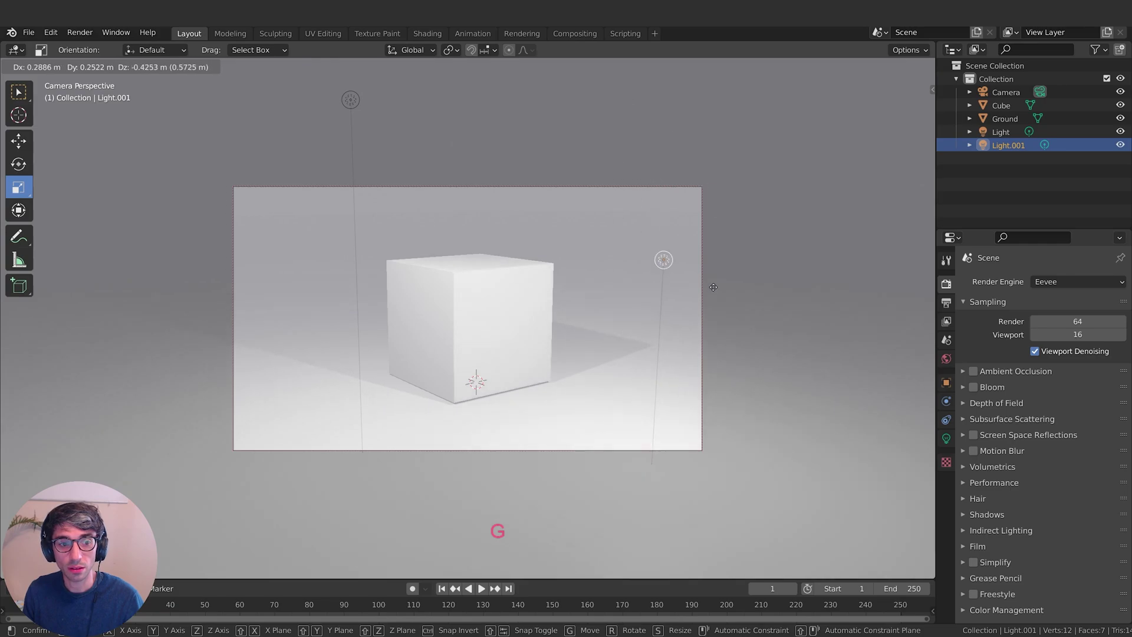
click(720, 249)
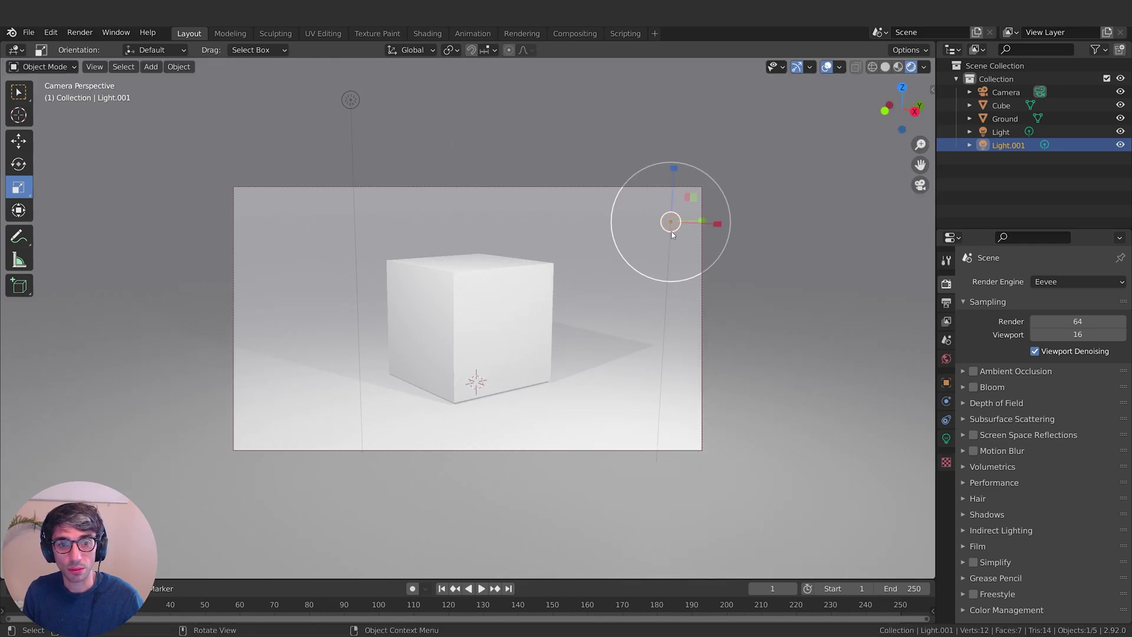
Step: Set the duplicated light's power to 69.6 W and its colour to red with H 0.995, S 0.939, V 1.000
click(946, 439)
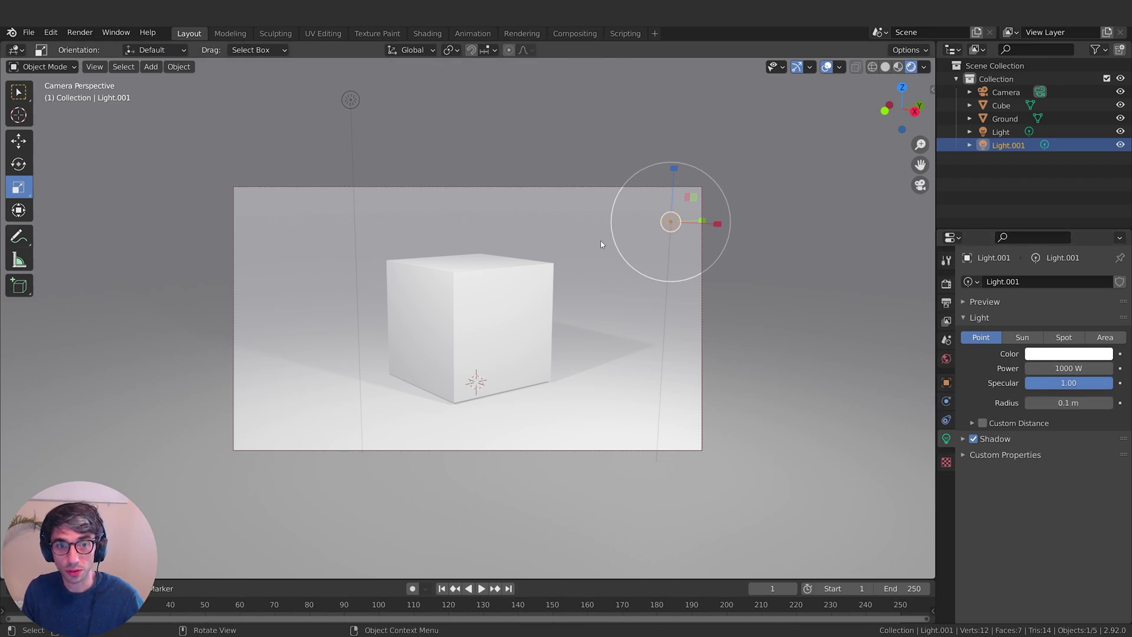
drag(1068, 368, 1039, 369)
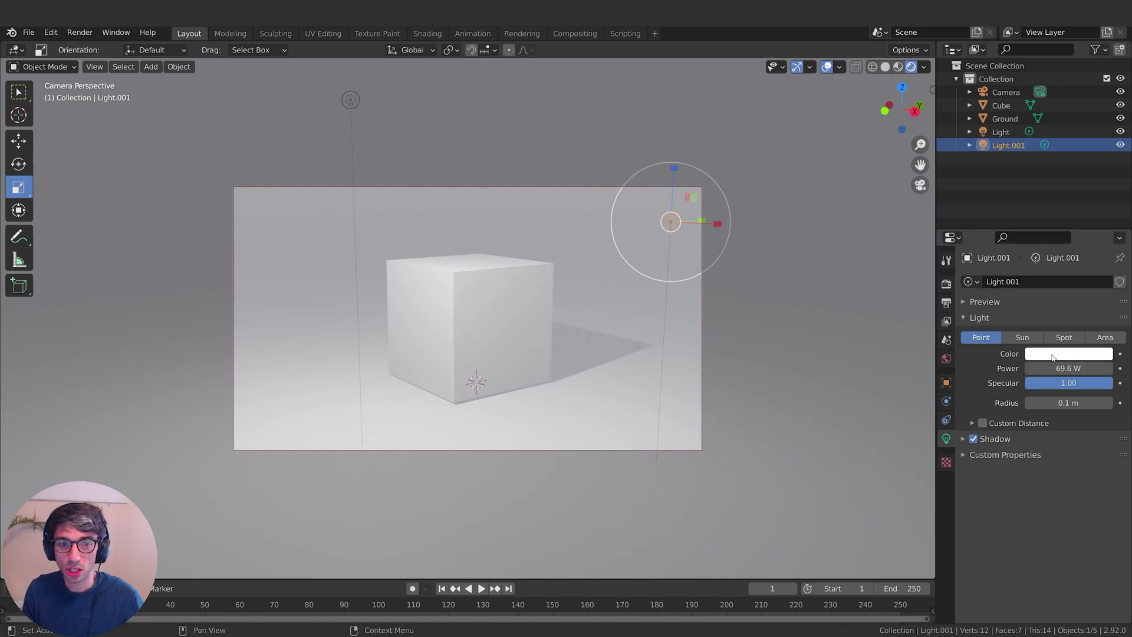
click(1050, 354)
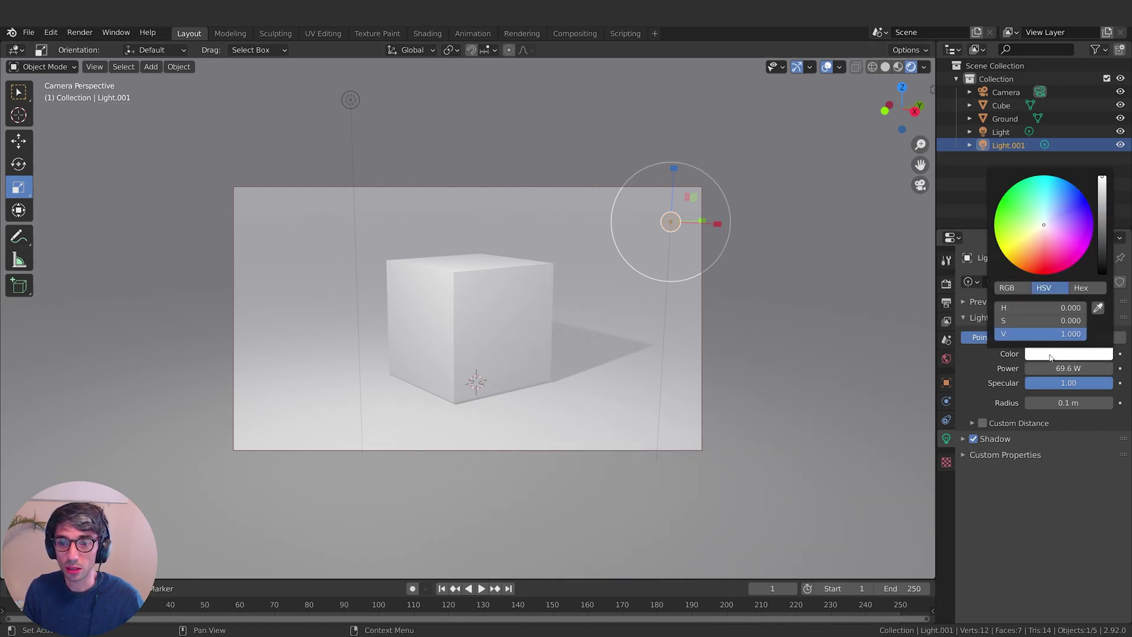
click(1046, 240)
drag(1045, 240, 1046, 261)
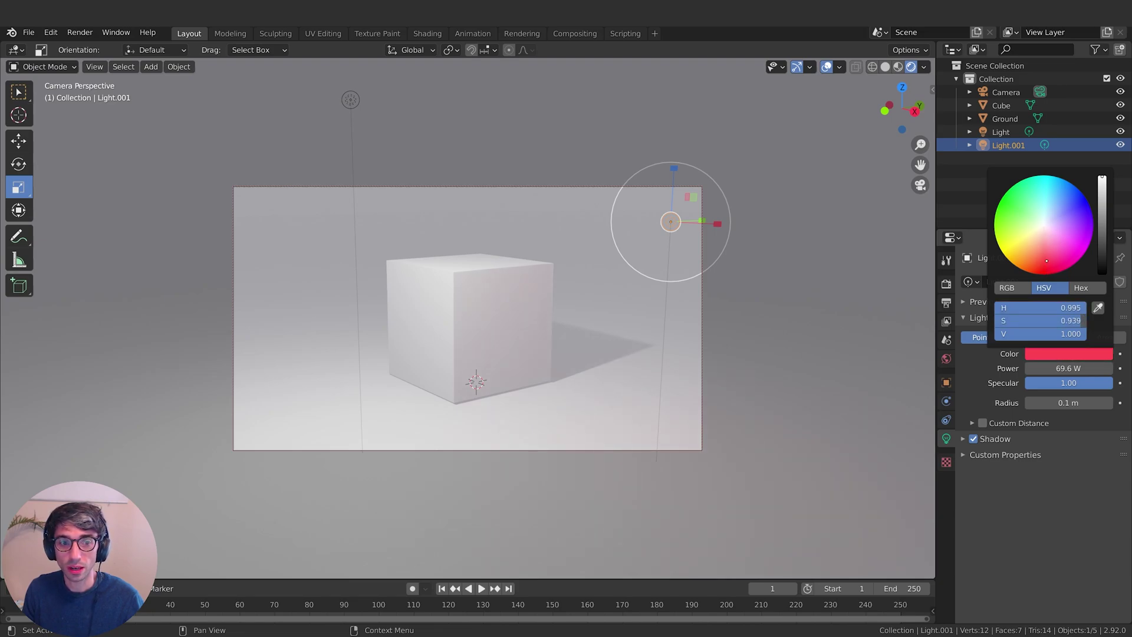
Step: Change the colour of the original light above the cube's left side to a pale blue
click(346, 105)
click(1066, 355)
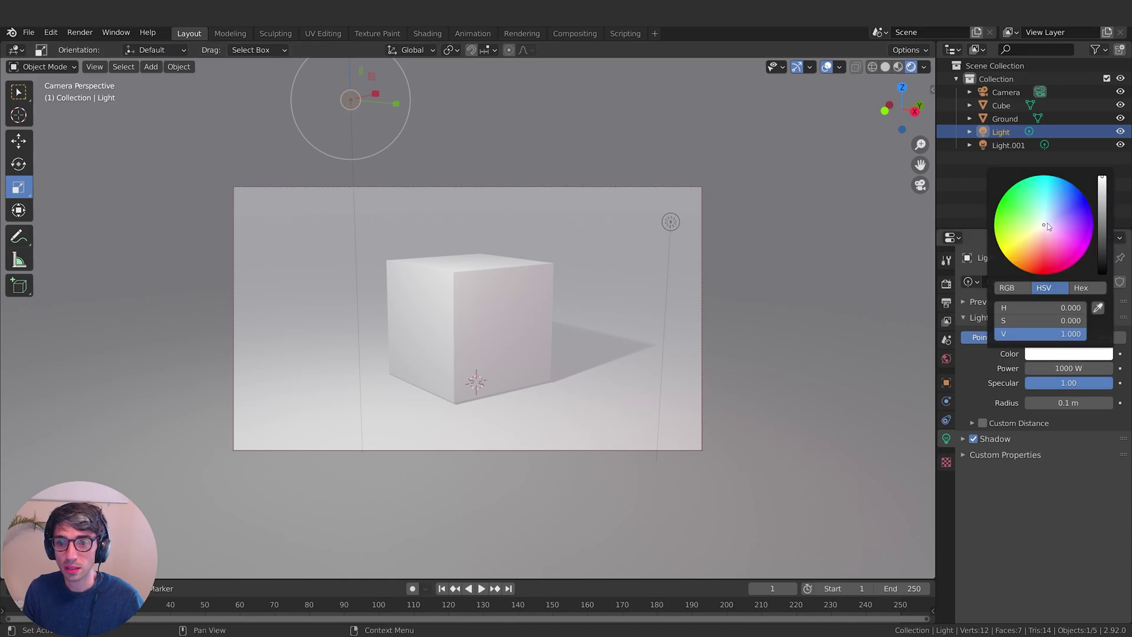
click(1056, 207)
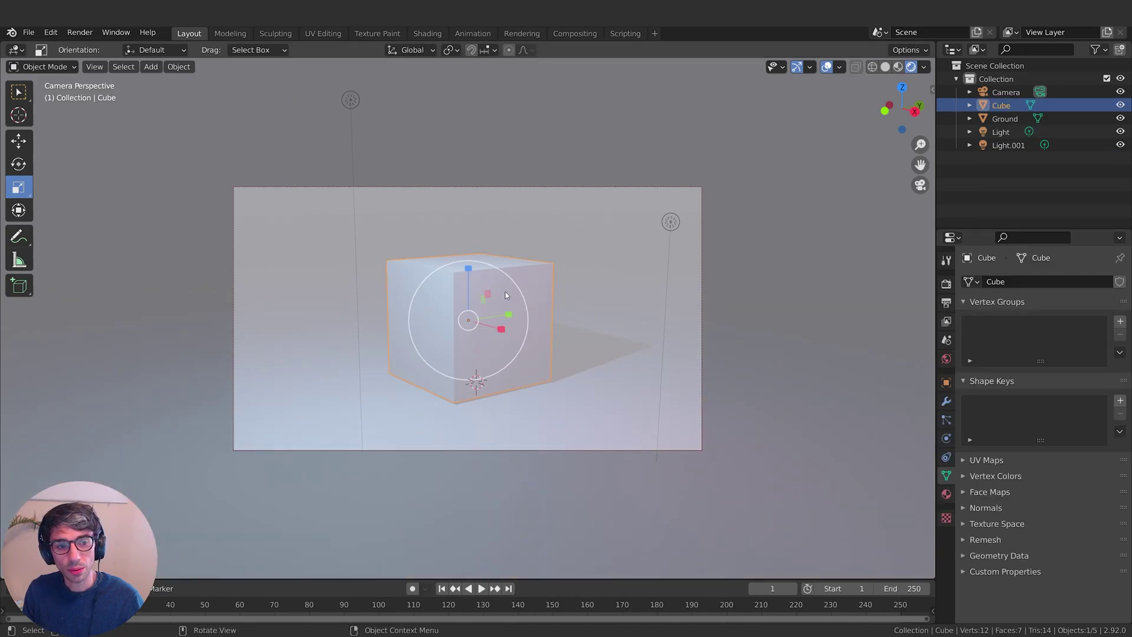
Step: Create a new material on the cube
click(549, 288)
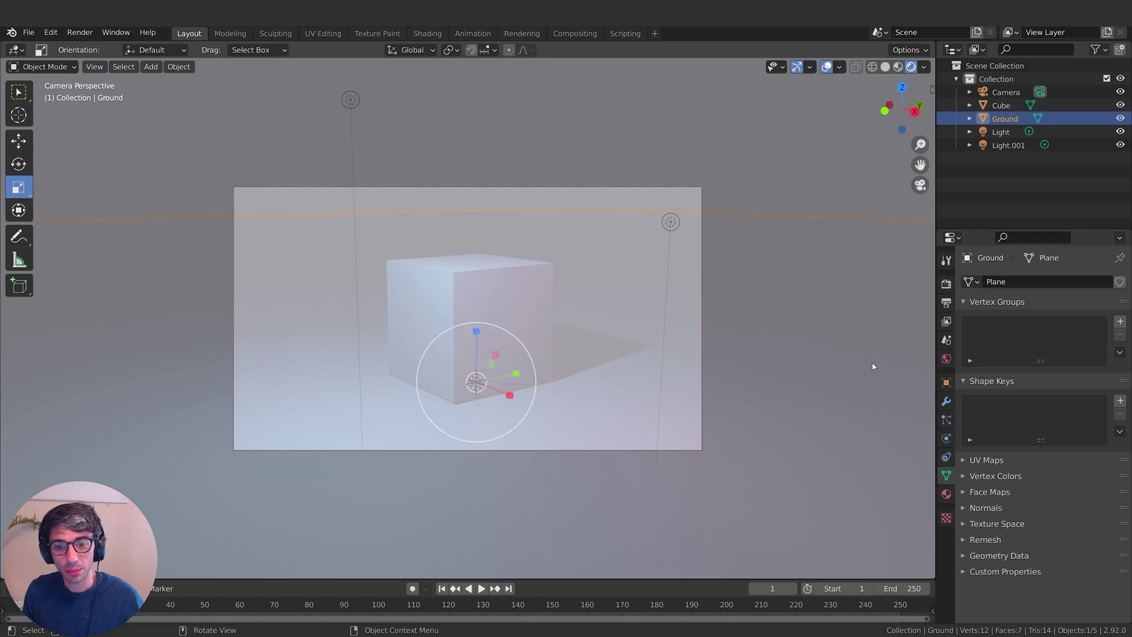
click(946, 495)
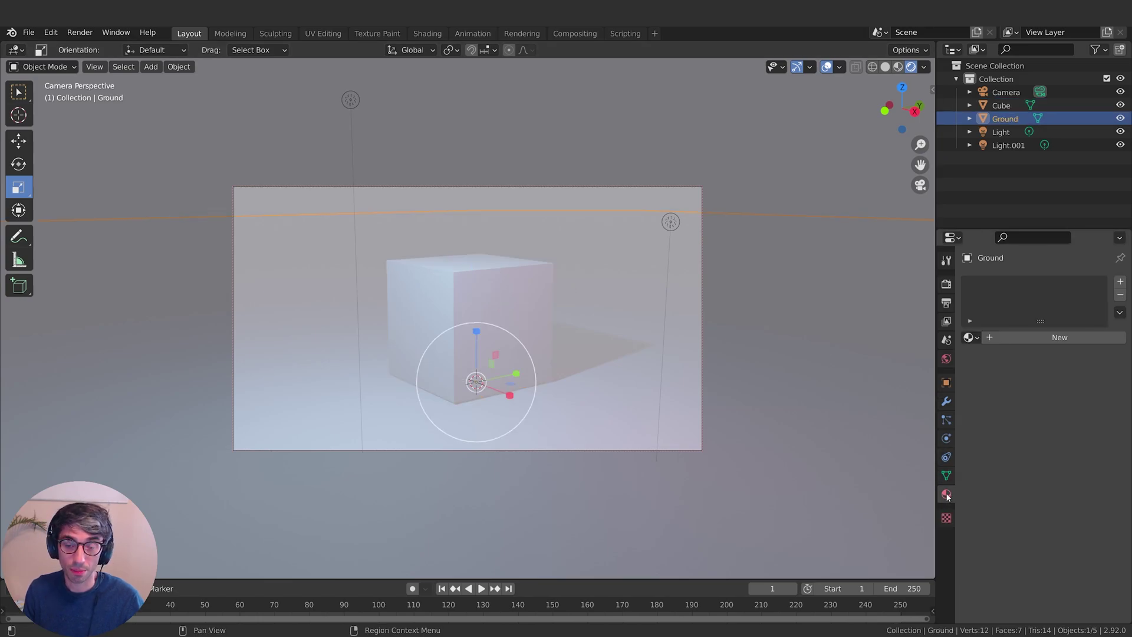
click(1001, 104)
click(1061, 337)
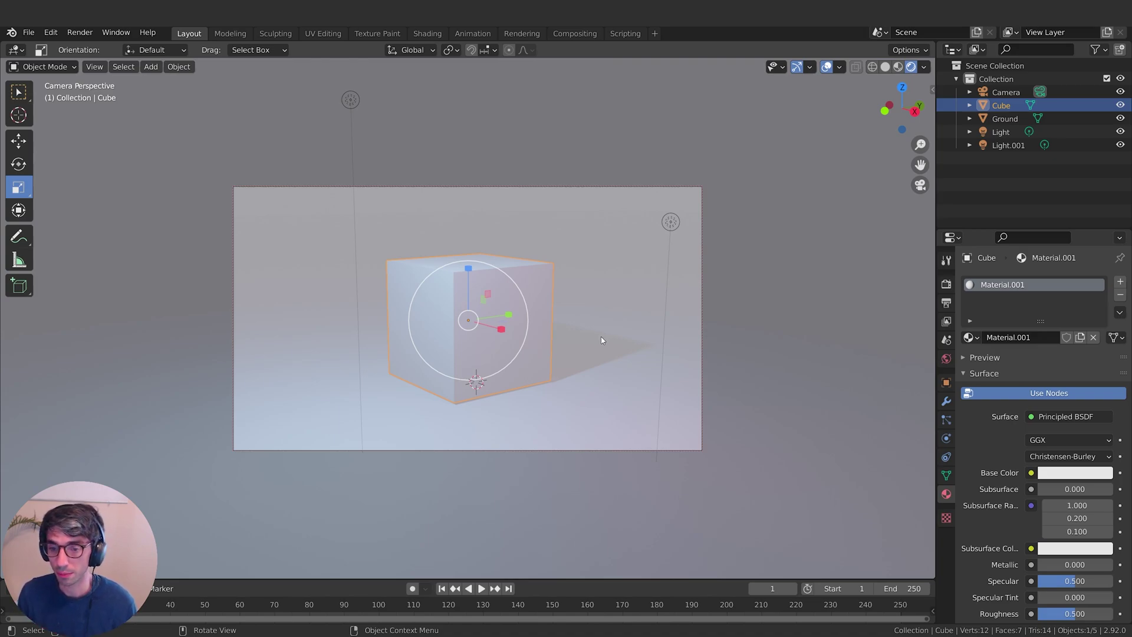
Step: Set the base colour of the cube's material to red
scroll(1061, 460, down, 8)
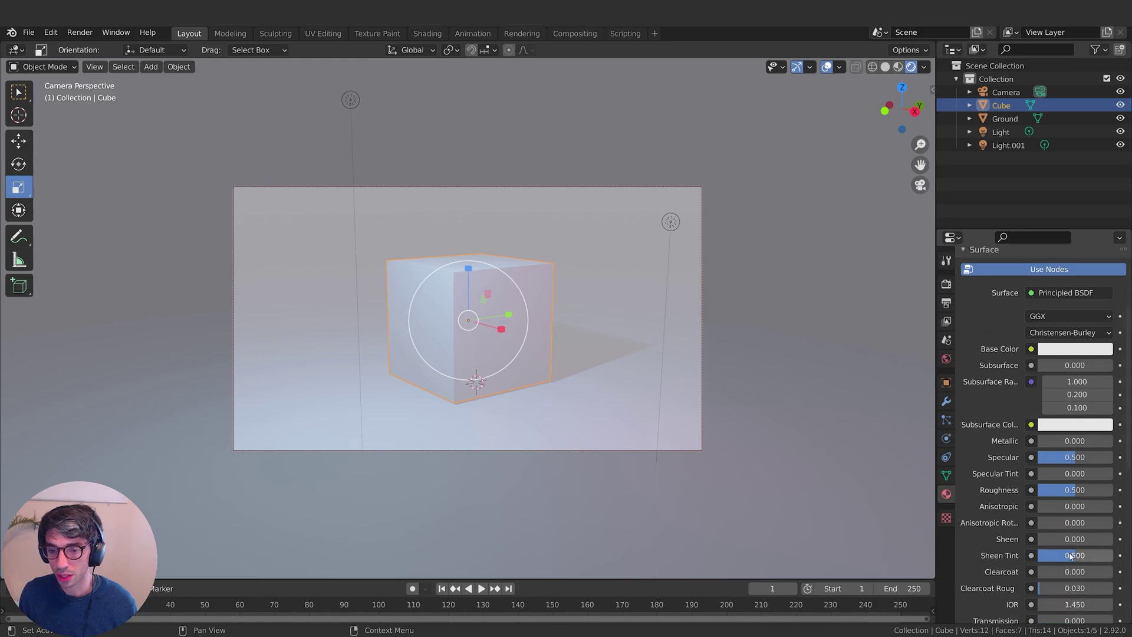
scroll(1012, 578, up, 8)
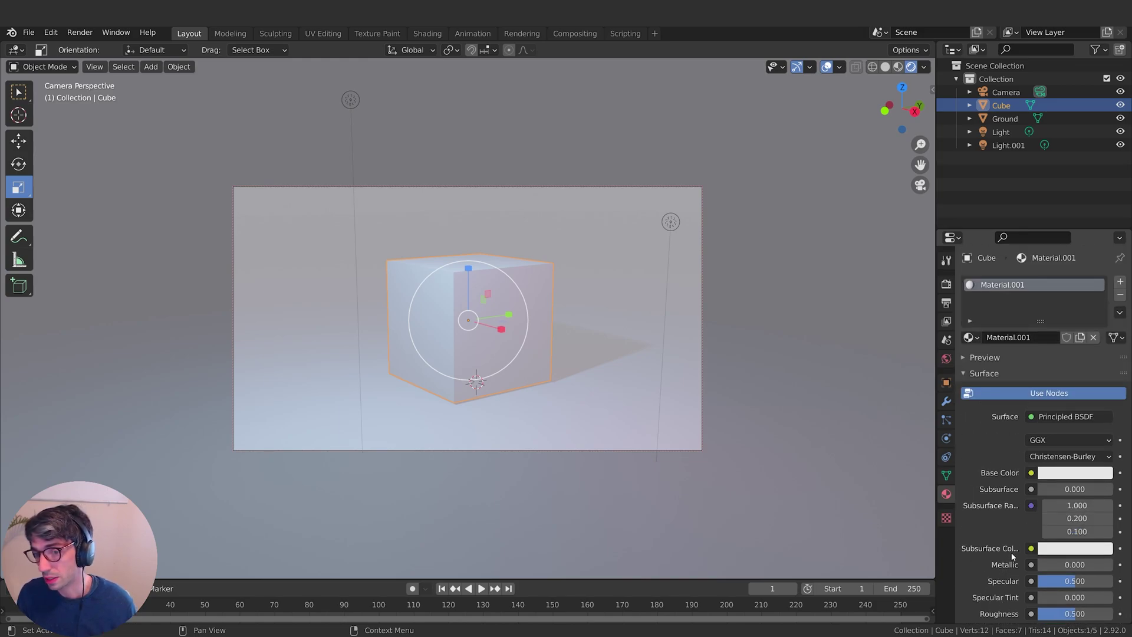
click(1070, 475)
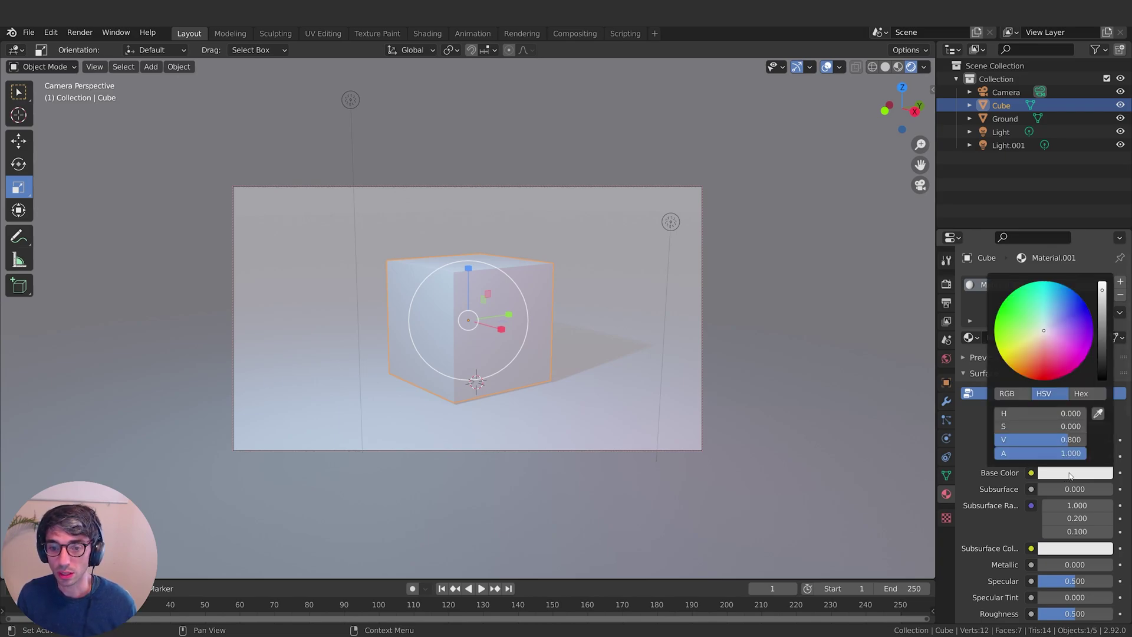
click(1042, 371)
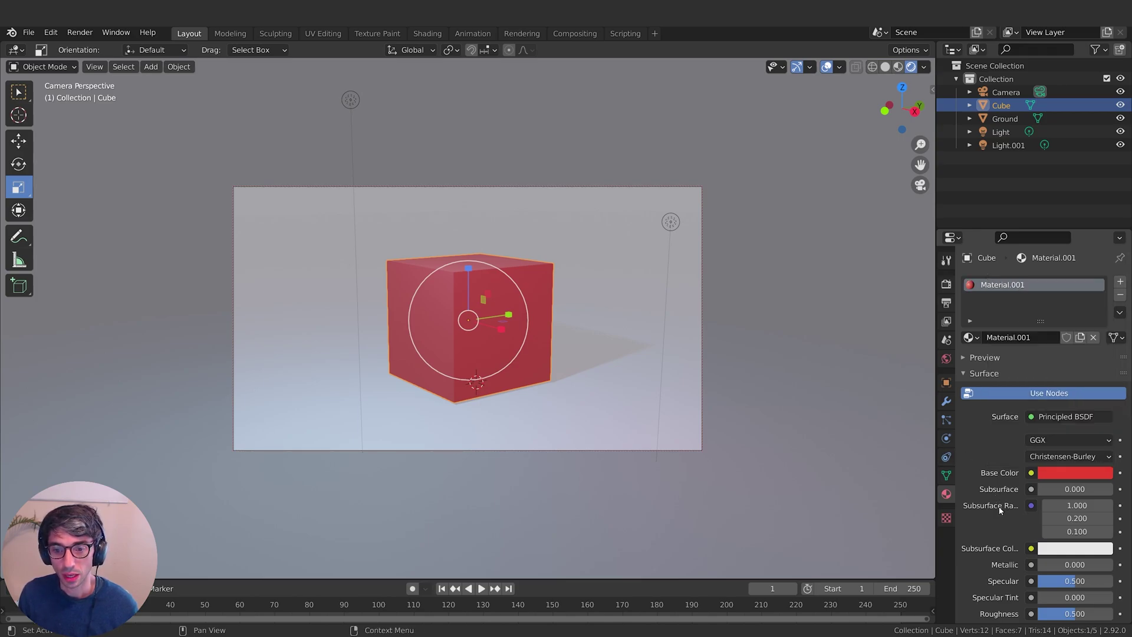
Step: Set the cube material's Metallic to 0.947 and its Roughness to 0.342
scroll(999, 510, down, 3)
scroll(1029, 583, down, 4)
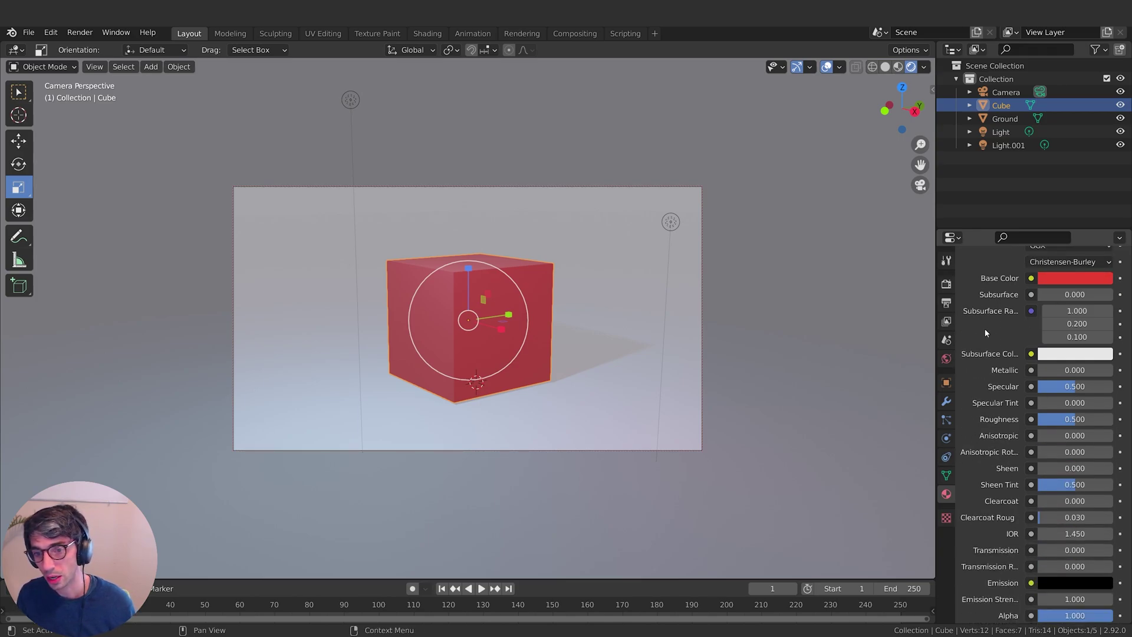
drag(1073, 370, 1109, 370)
mouse_move(1074, 417)
mouse_down()
mouse_move(1044, 418)
mouse_move(1062, 419)
mouse_up()
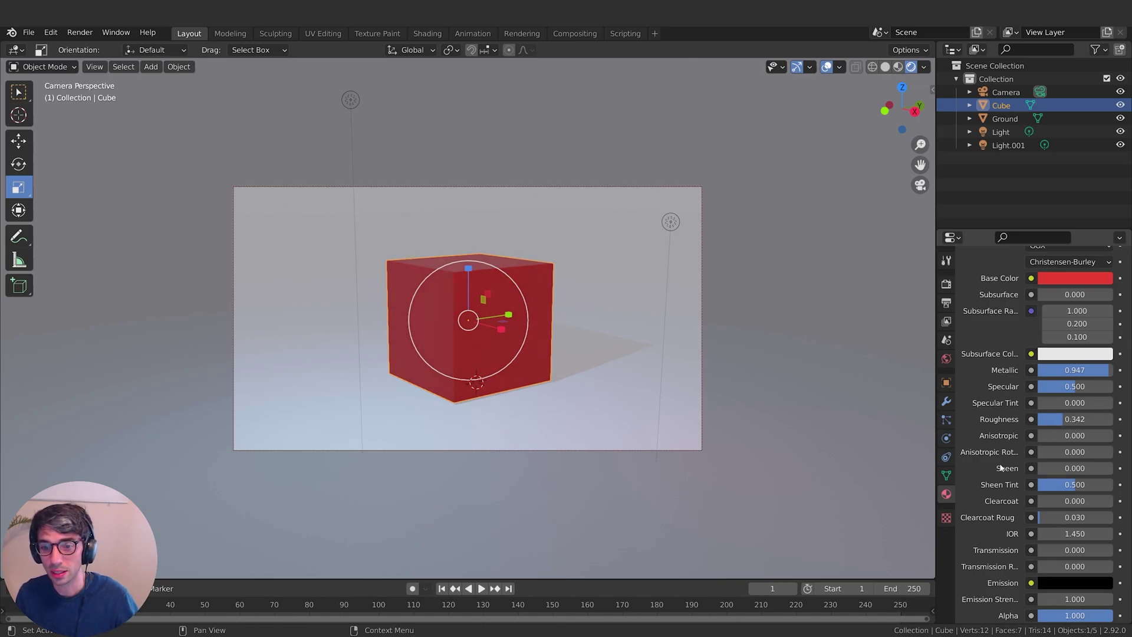
scroll(1001, 469, up, 8)
click(563, 369)
click(564, 368)
click(638, 420)
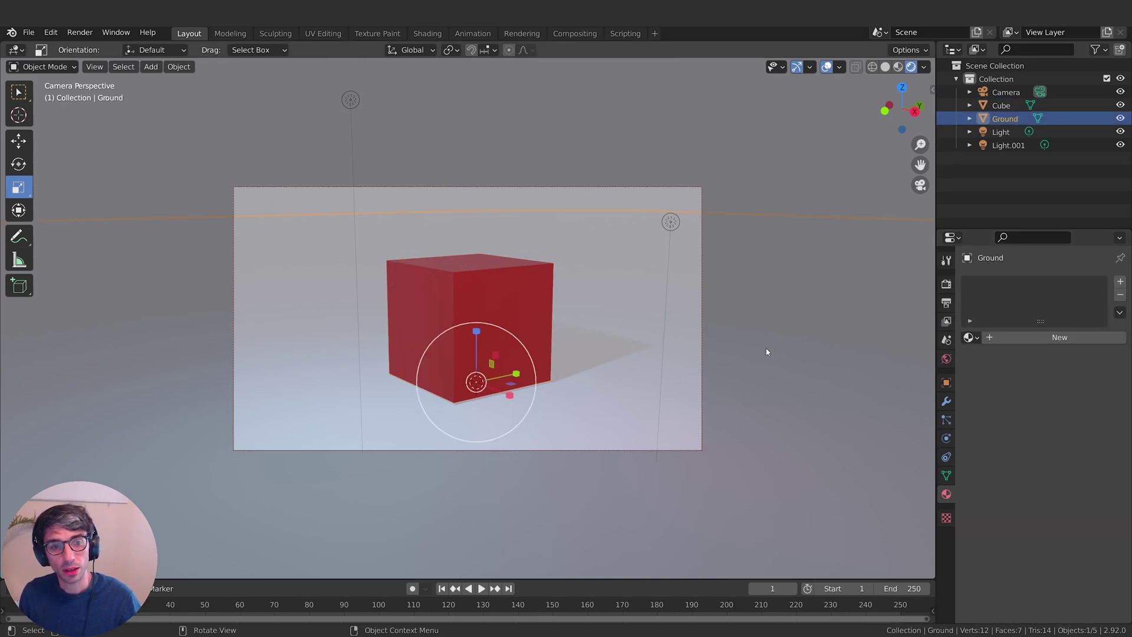
click(529, 288)
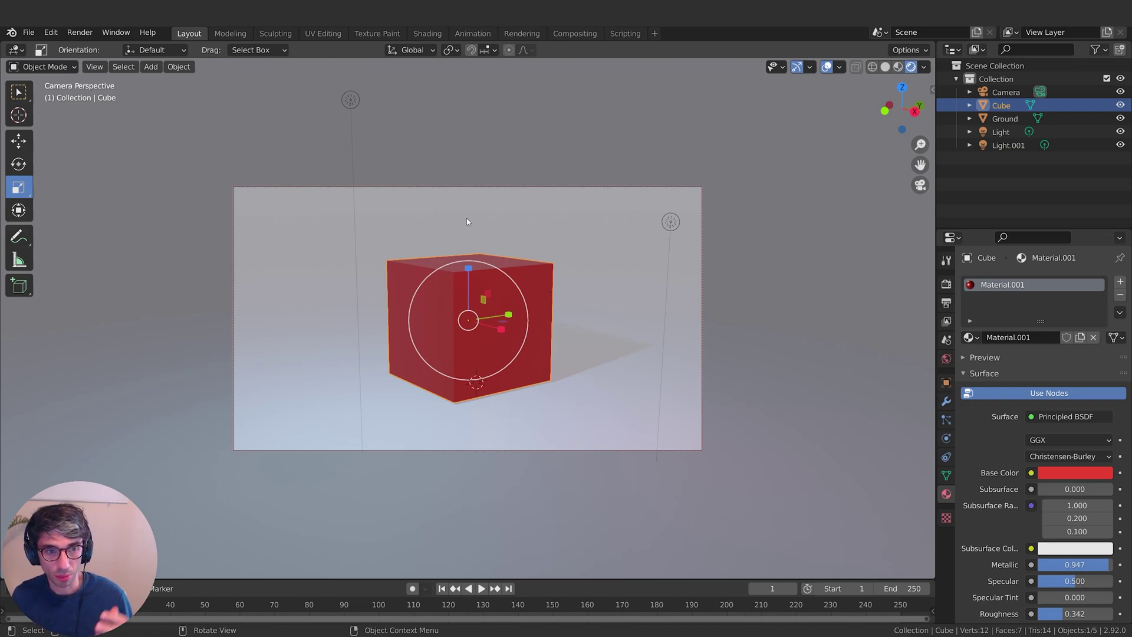
click(151, 66)
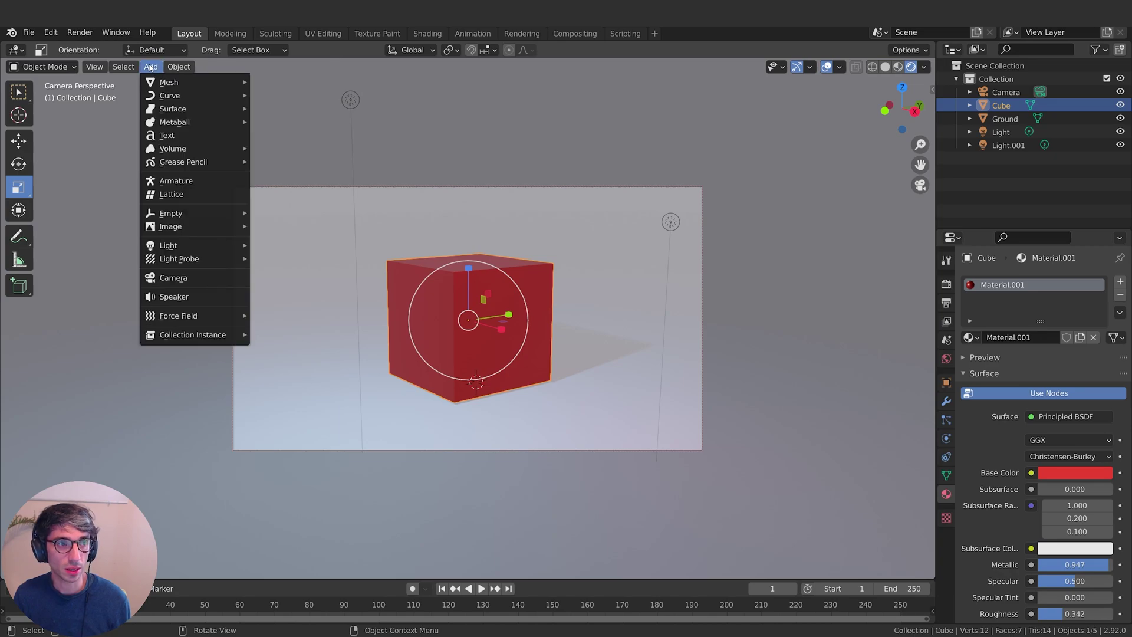
mouse_move(176, 82)
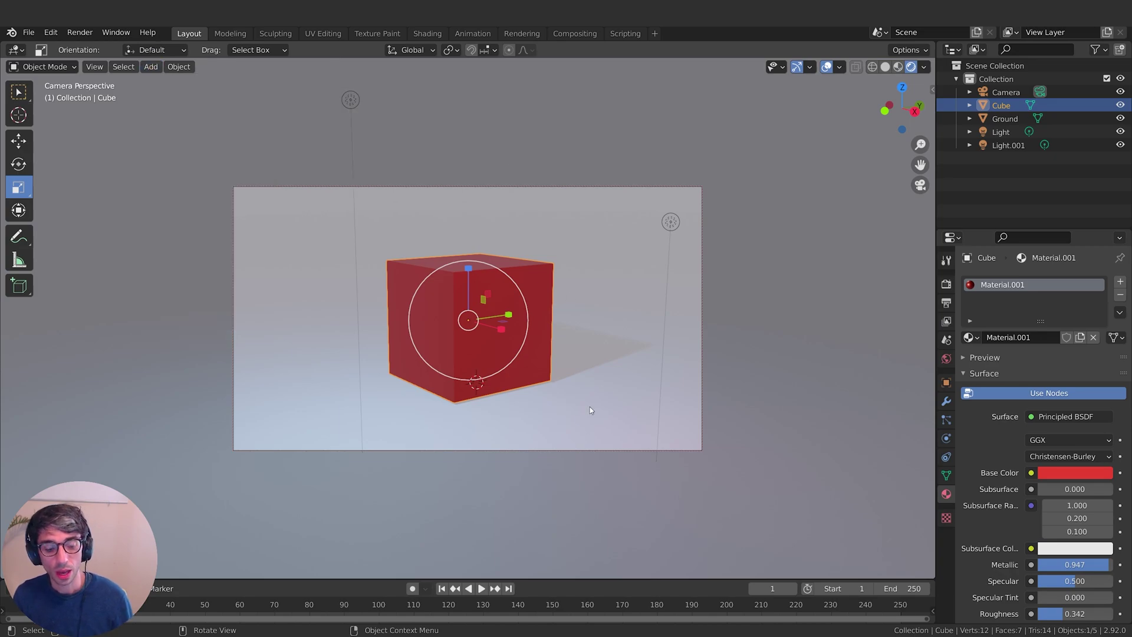
Step: Switch the cube between Object Mode and Edit Mode, ending in Edit Mode
key(Tab)
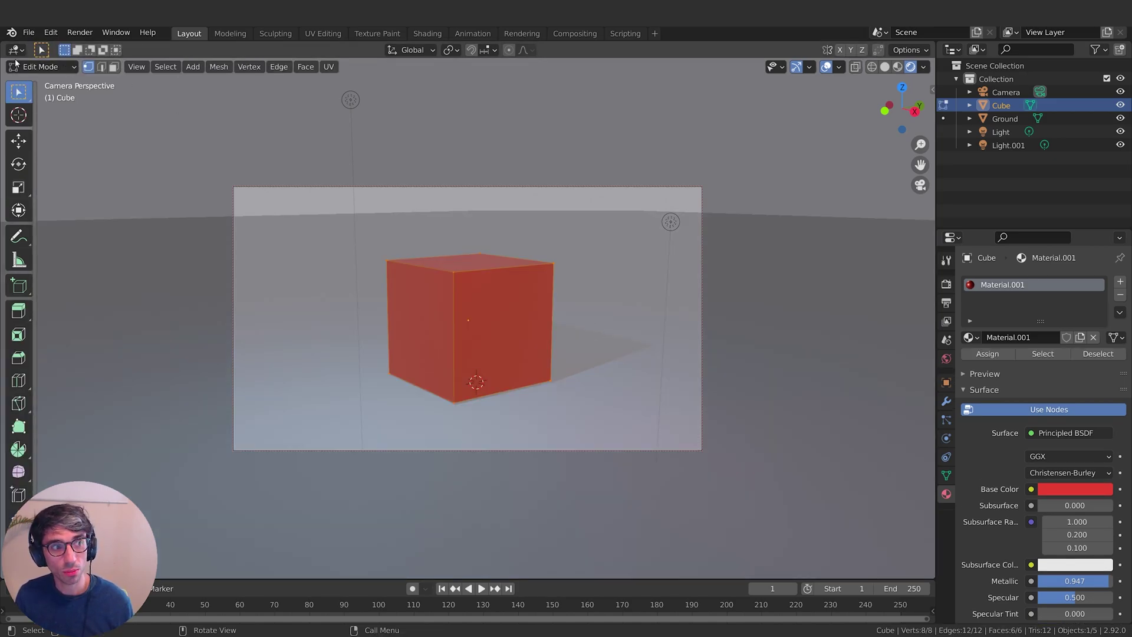
click(60, 68)
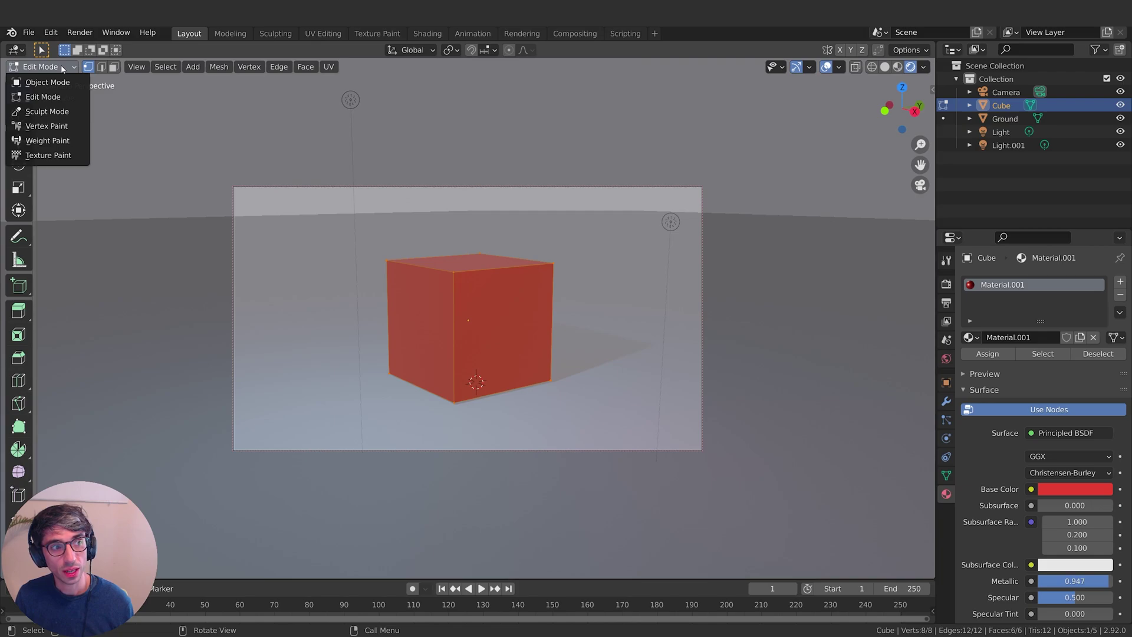
click(47, 83)
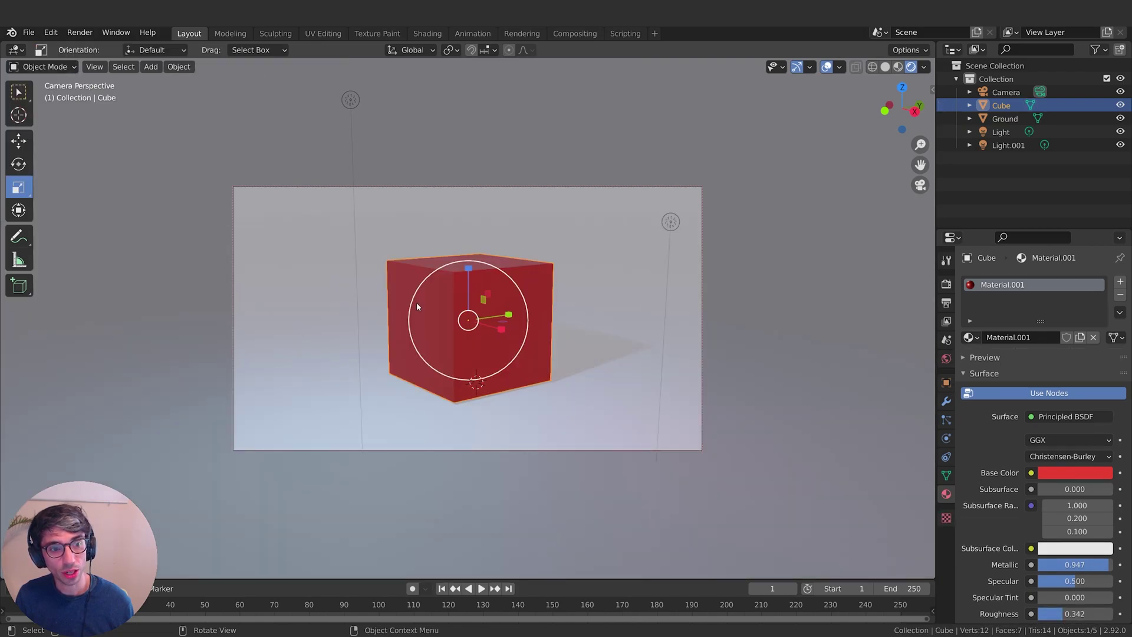
click(42, 66)
click(45, 97)
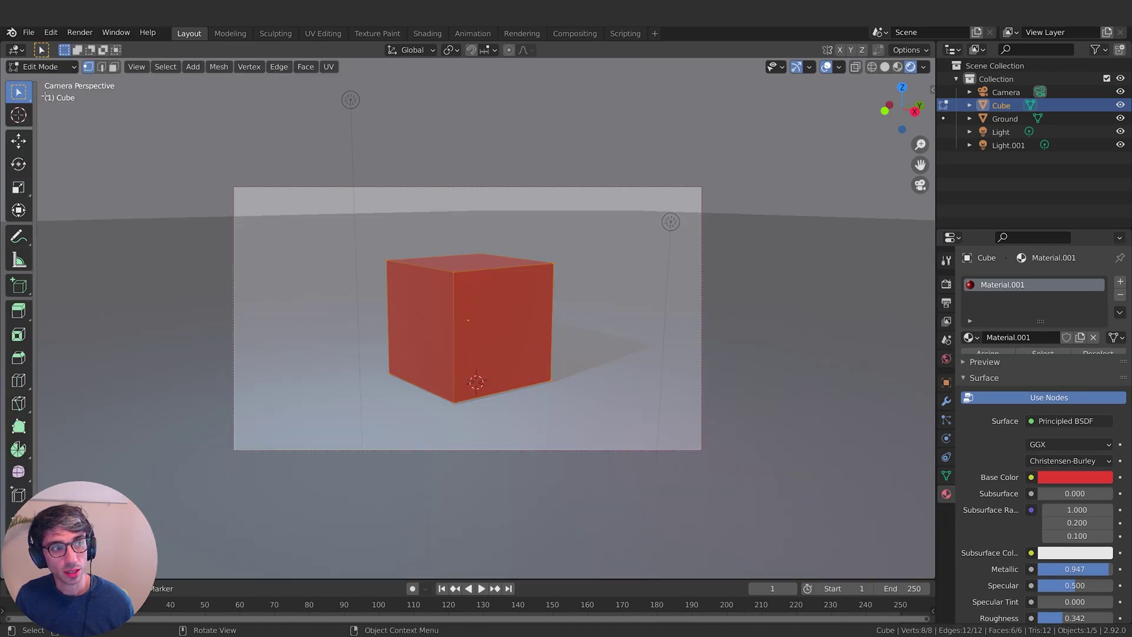
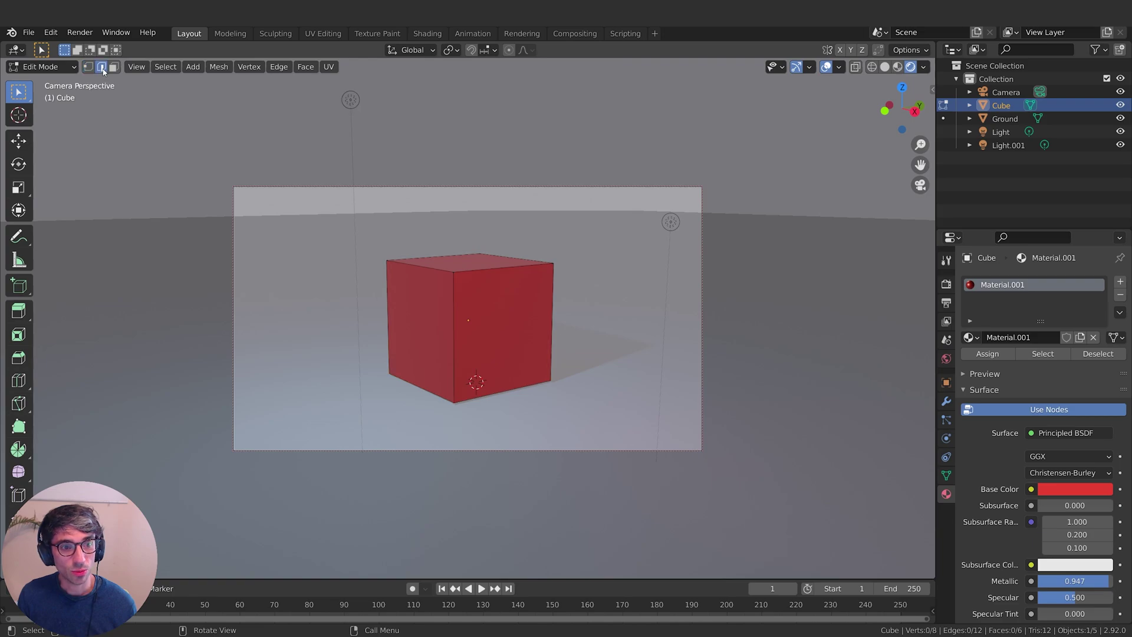
Step: Try edge selection on the cube, picking its front vertical edge and its rear upper edge
click(415, 292)
click(453, 307)
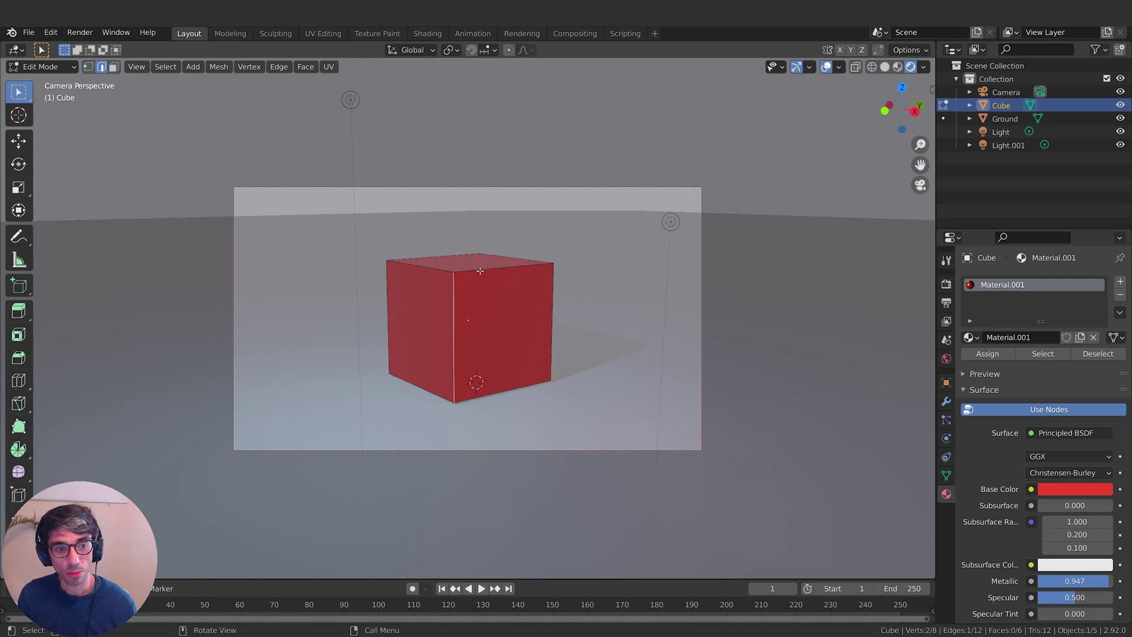
click(515, 260)
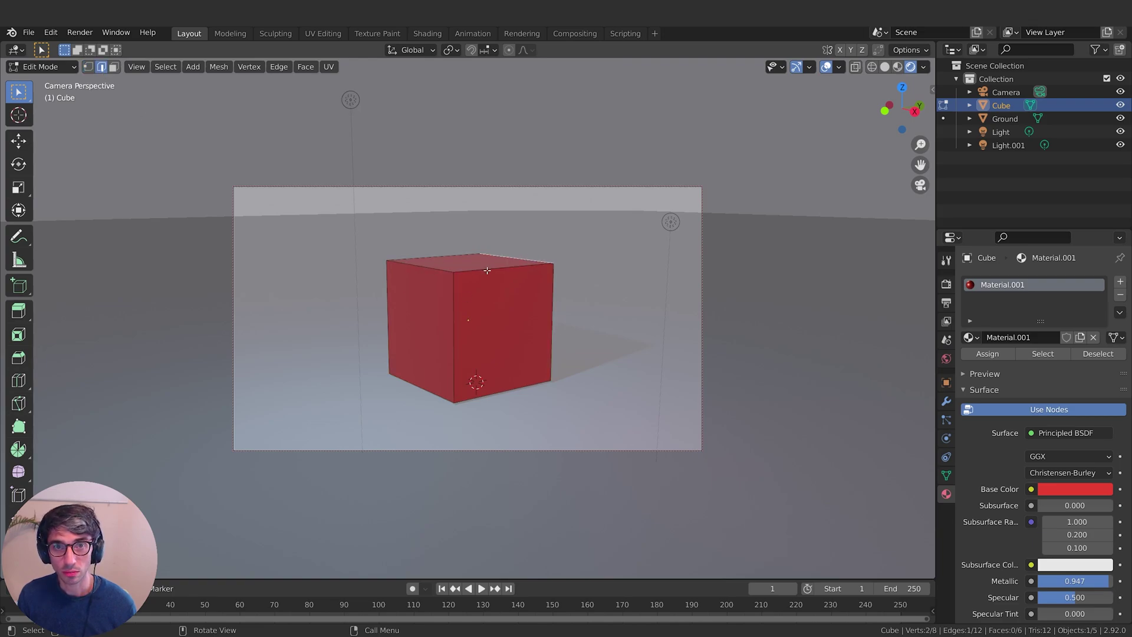
Step: Switch to face selection, try picking the cube's side and top faces one at a time, and undo those selections
click(113, 67)
click(504, 311)
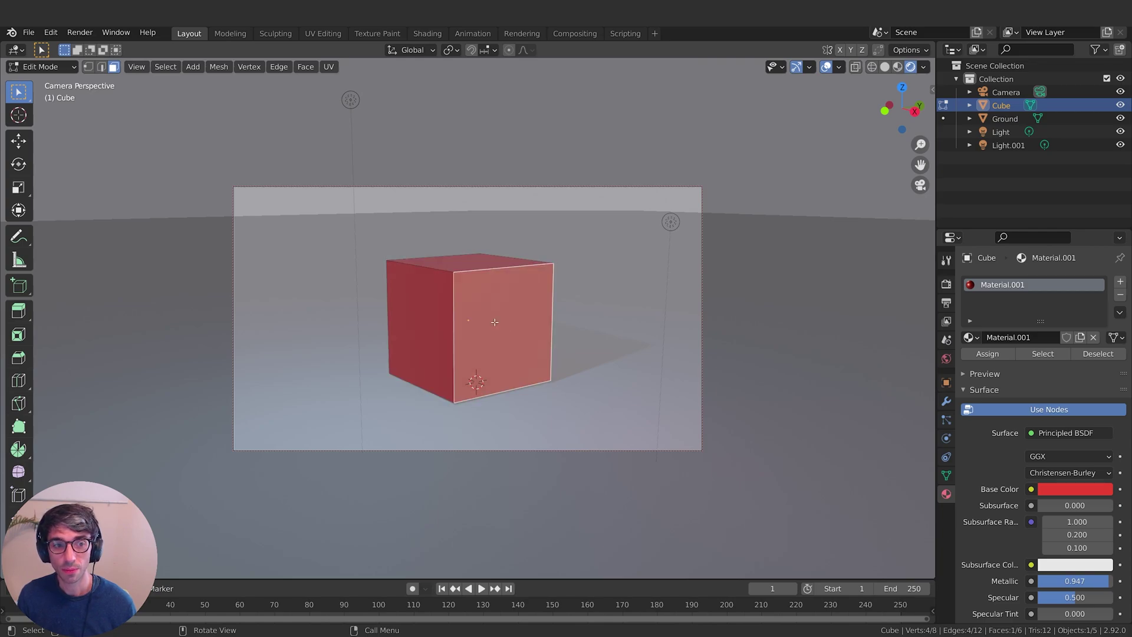
click(420, 312)
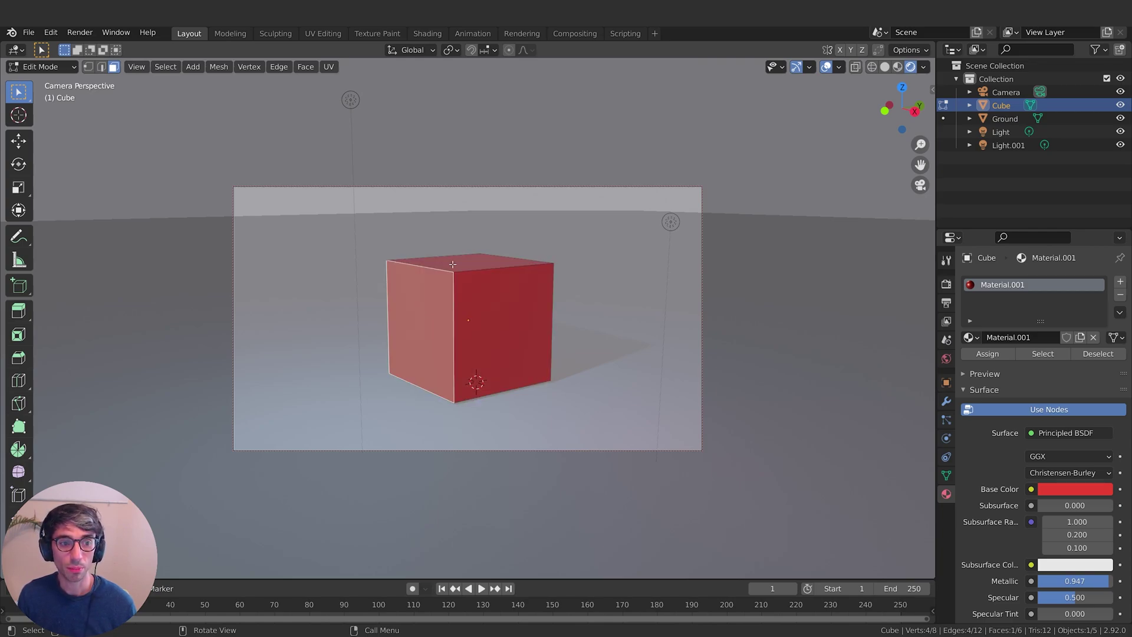
click(453, 264)
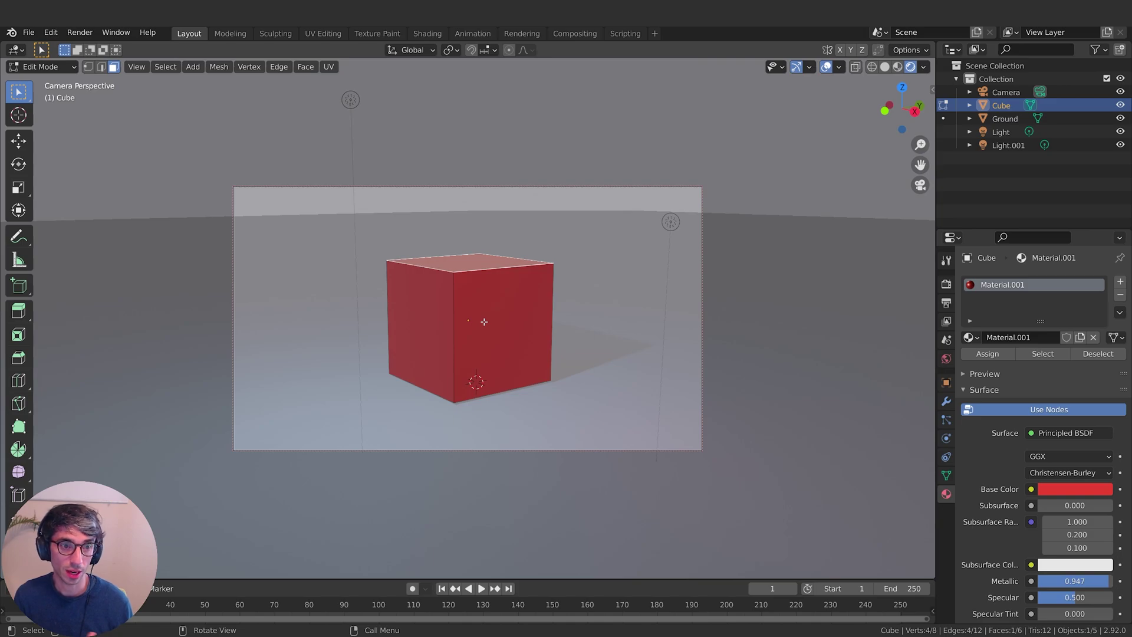
click(507, 322)
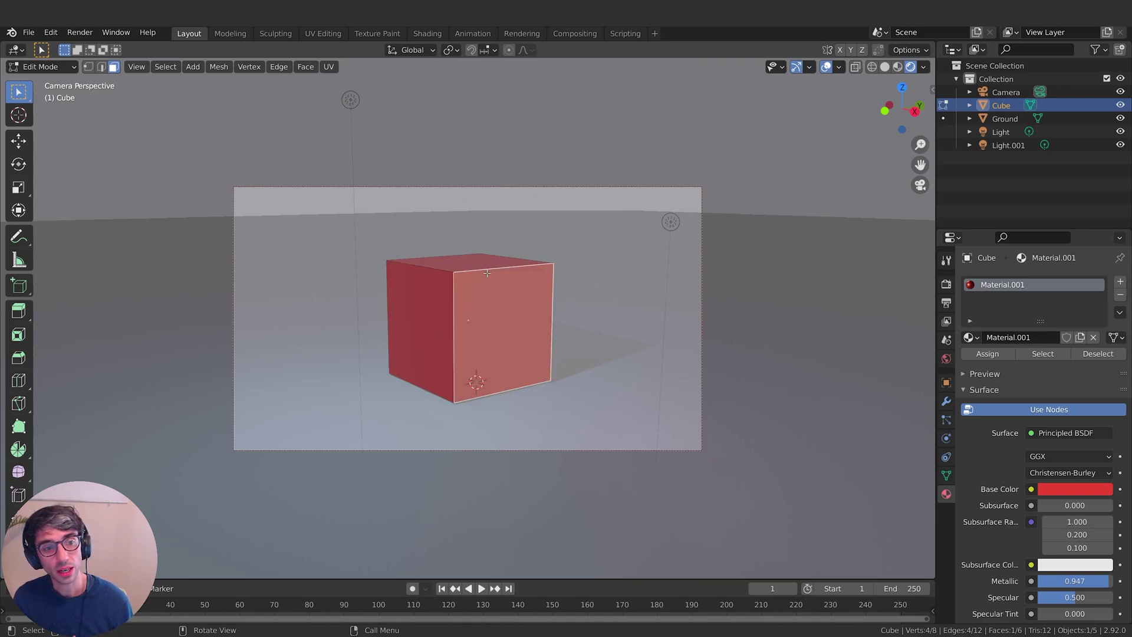
key(ctrl+z)
key(ctrl+z)
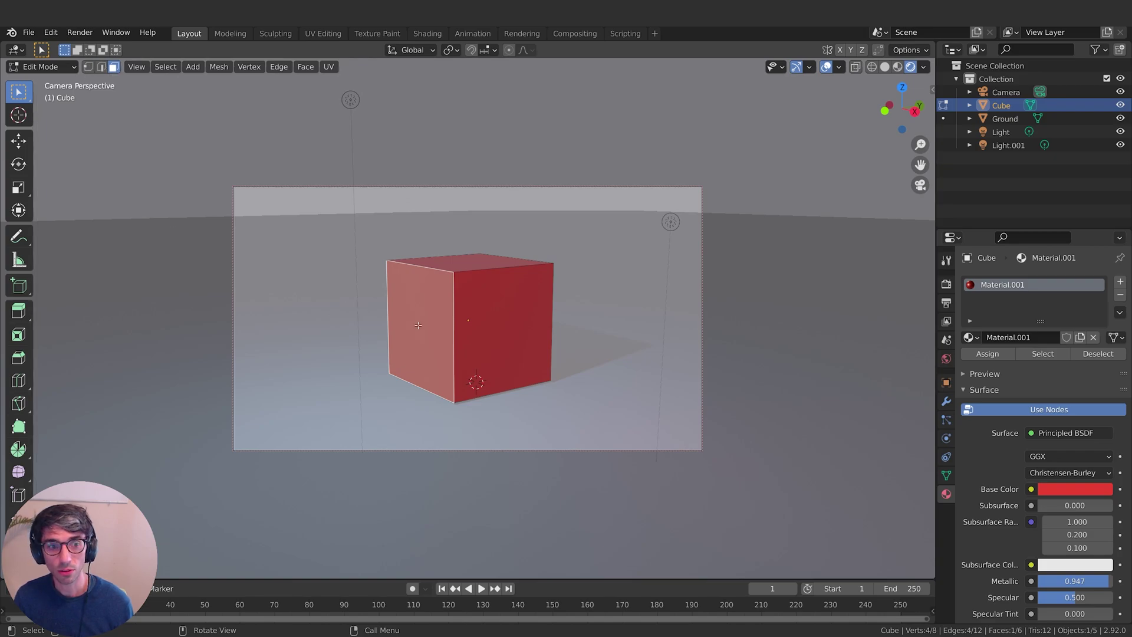
key(ctrl+z)
Step: Extrude the cube's top face upward a short distance and scale it along X into a narrow roof ridge
click(464, 261)
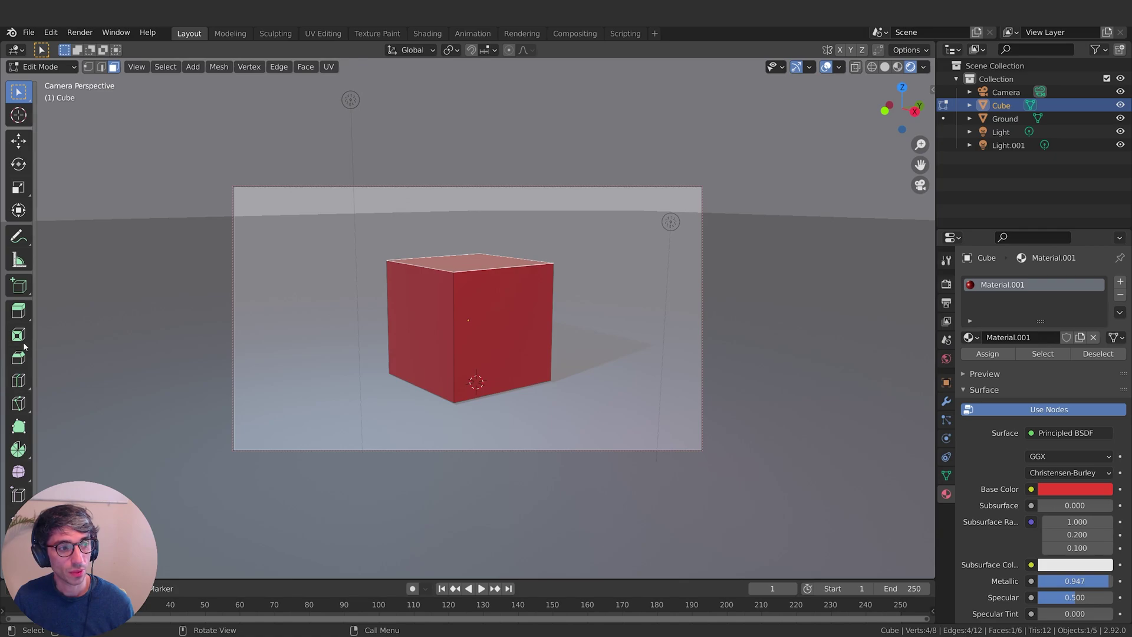
click(19, 312)
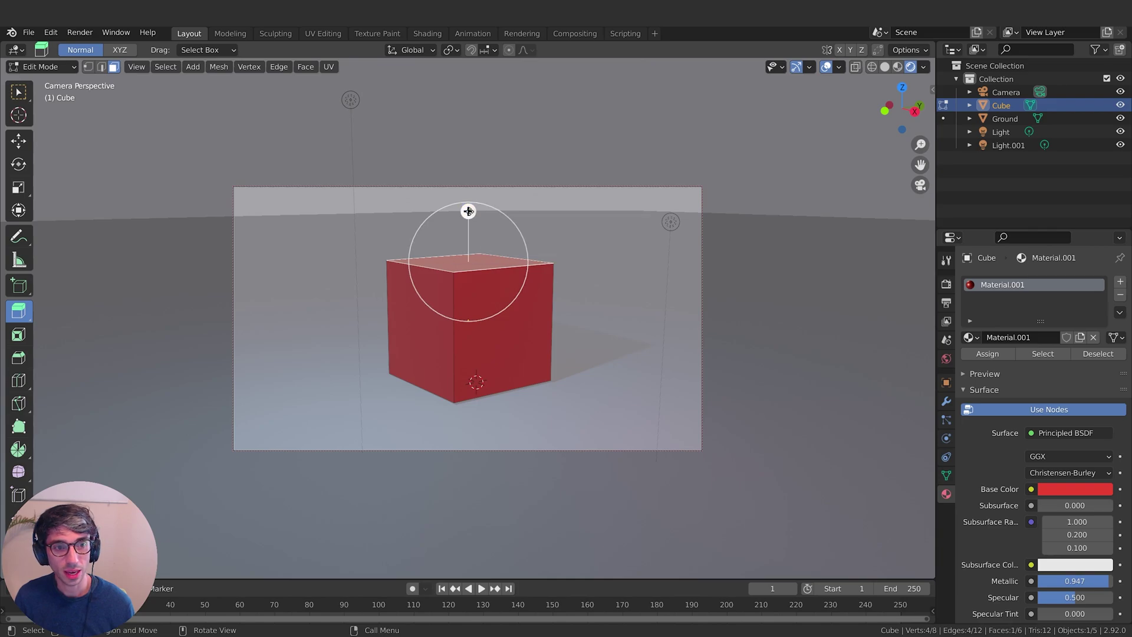
drag(468, 211, 468, 191)
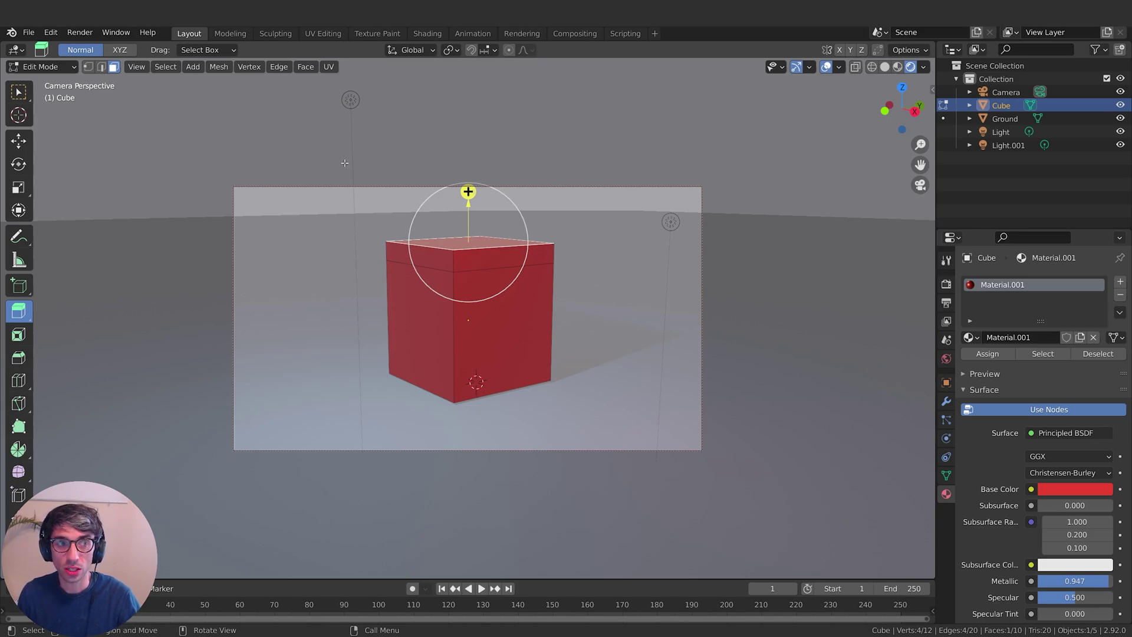
click(18, 190)
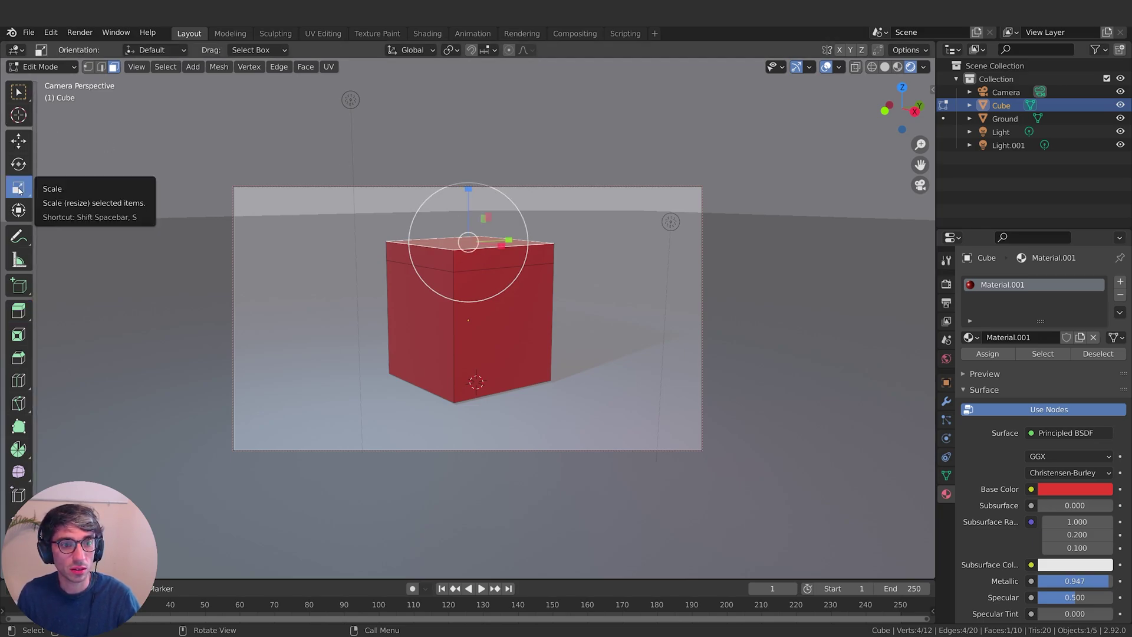
drag(502, 246, 484, 284)
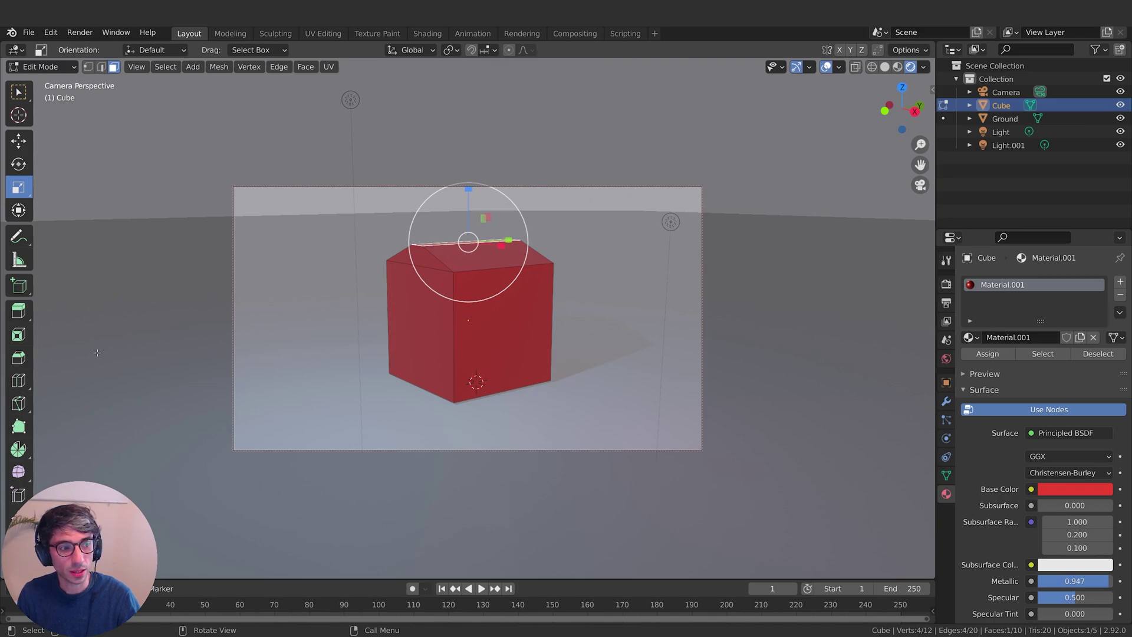
Step: Inset the large wall face on the cube's right side to form a smaller, centred window-like face
click(546, 374)
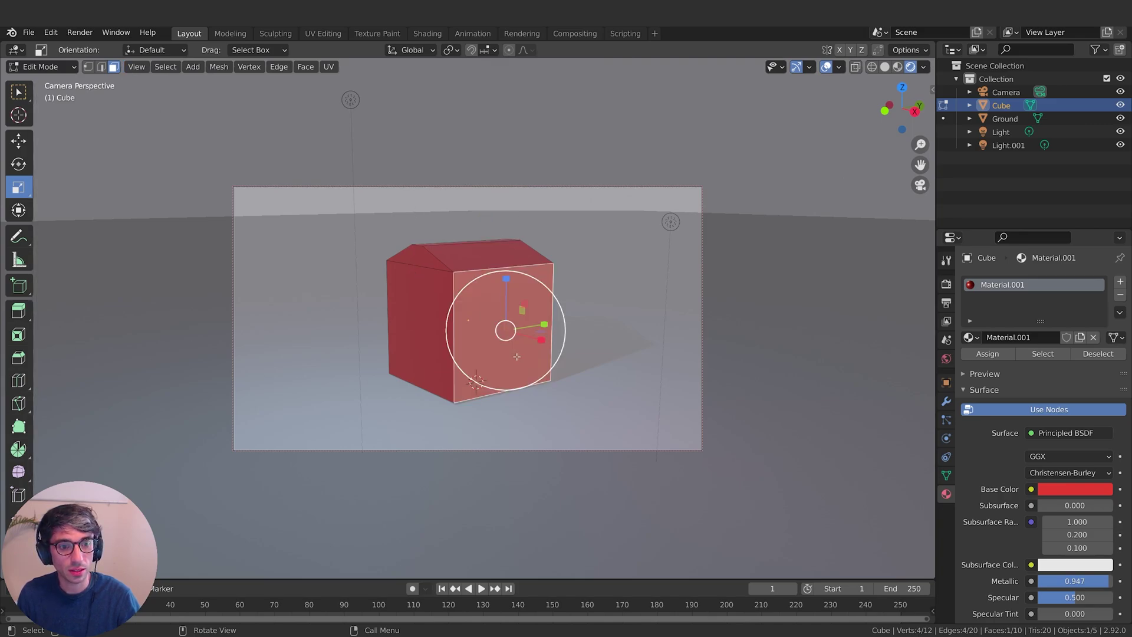
click(18, 334)
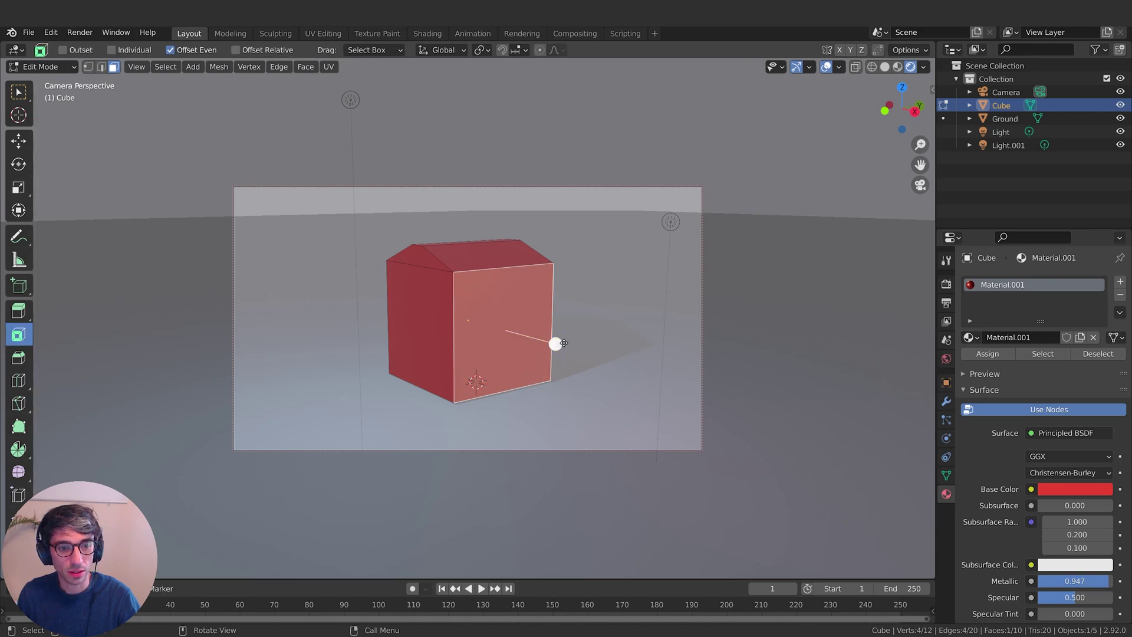
drag(556, 344, 527, 339)
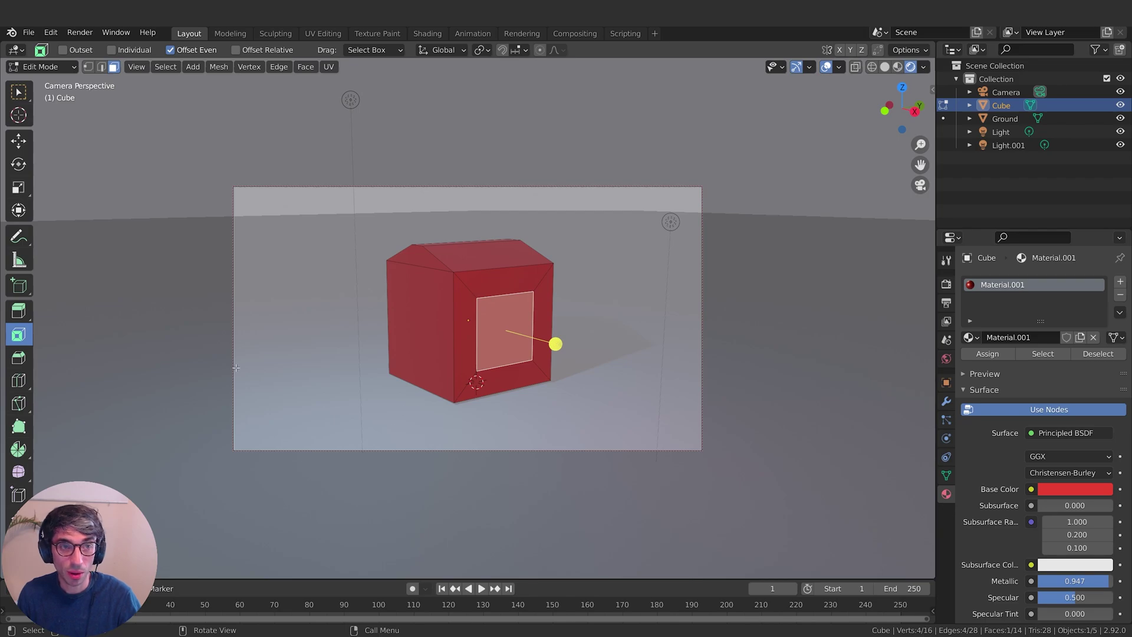
Step: Extrude the inset window face inward to form a recessed opening in the wall, and return to Object Mode
click(19, 311)
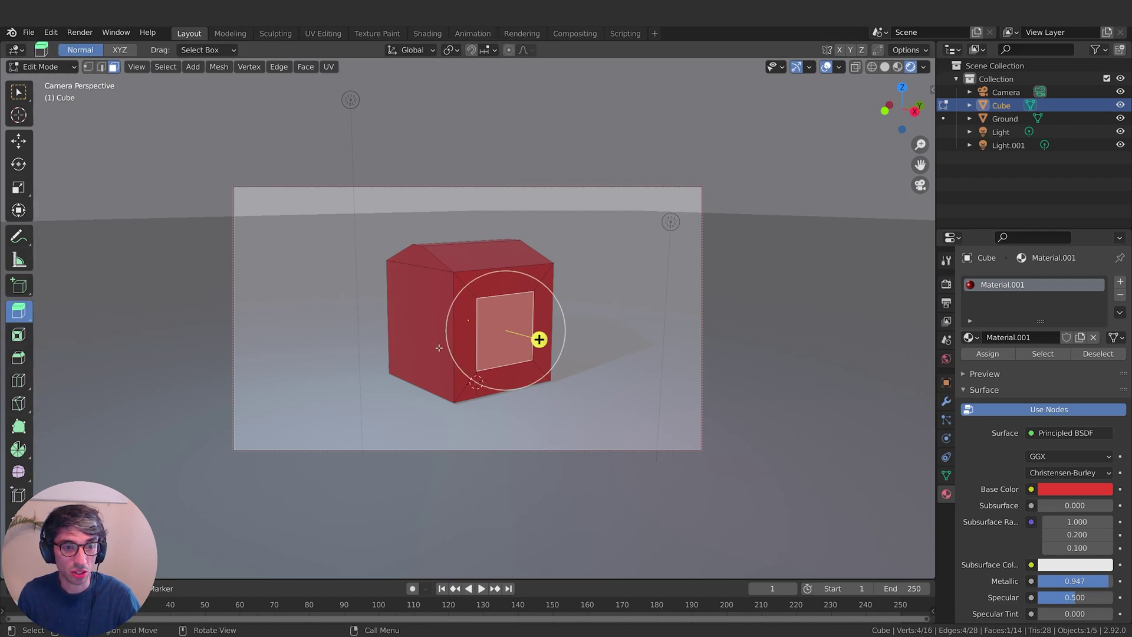
mouse_move(539, 339)
mouse_down()
mouse_move(510, 337)
mouse_move(537, 337)
mouse_up()
click(20, 359)
key(Escape)
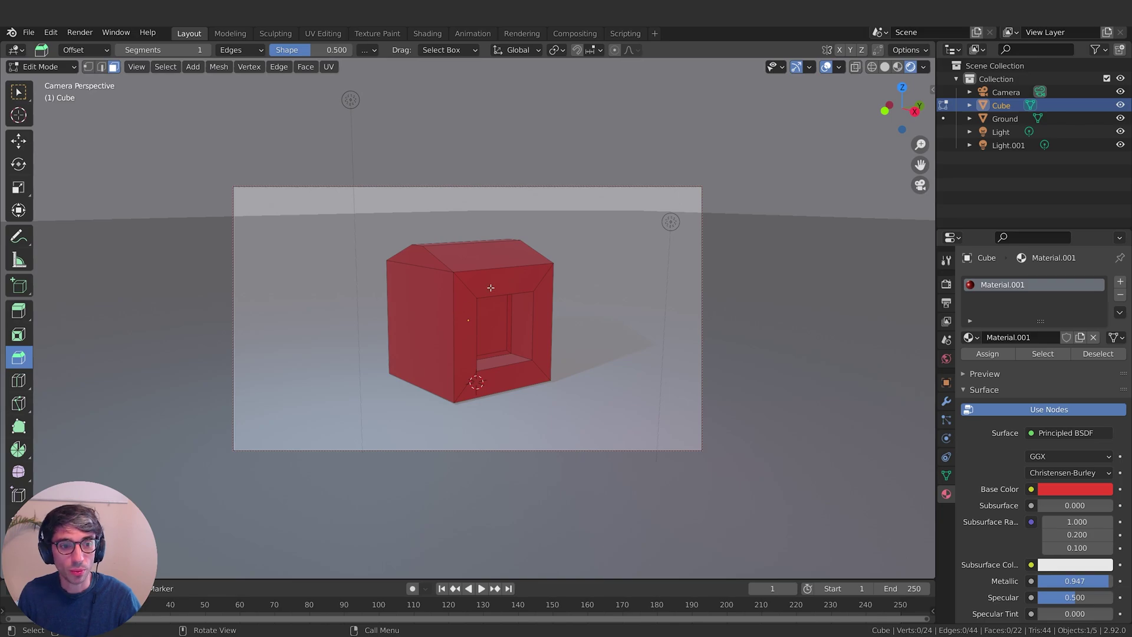
key(Tab)
Step: Try selecting the ground and the second light in the scene, and undo the last changes
click(581, 321)
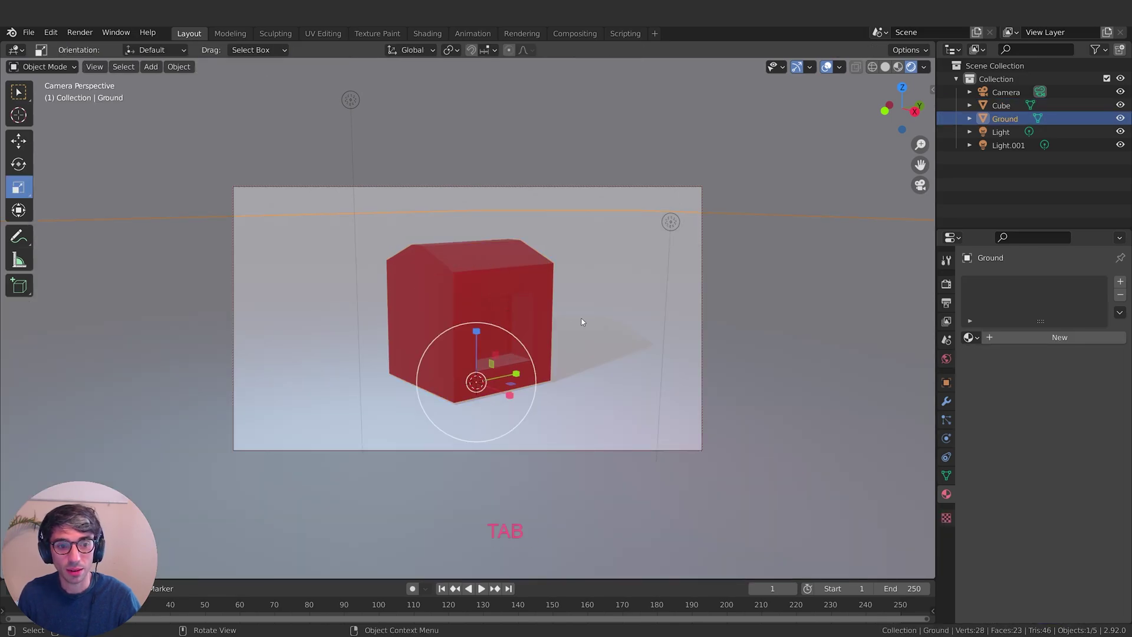
click(581, 322)
click(818, 368)
click(792, 171)
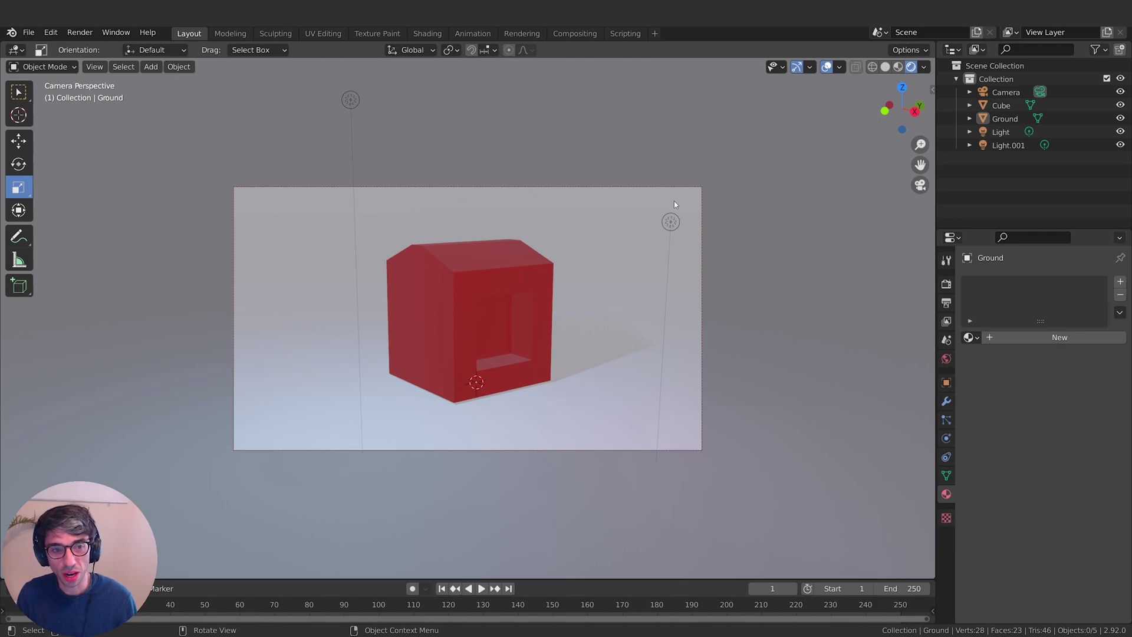
click(670, 221)
key(ctrl+z)
key(ctrl+z)
key(ctrl+z)
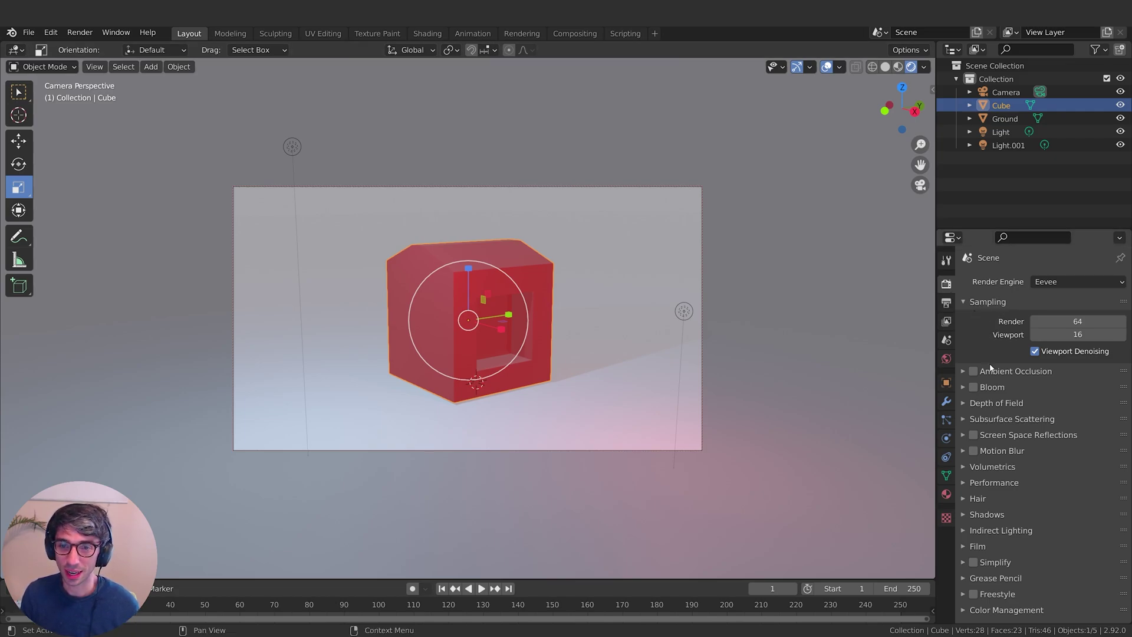
Step: Enable Ambient Occlusion, Bloom and Screen Space Reflections for the Eevee render, and clear the selection
click(974, 372)
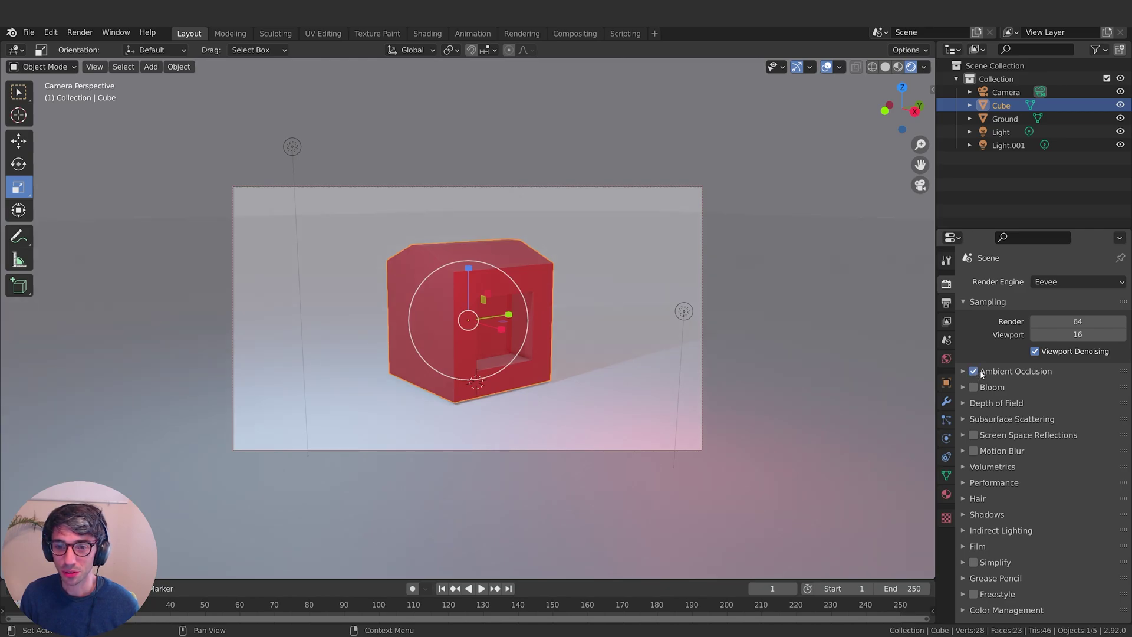
click(973, 387)
click(973, 435)
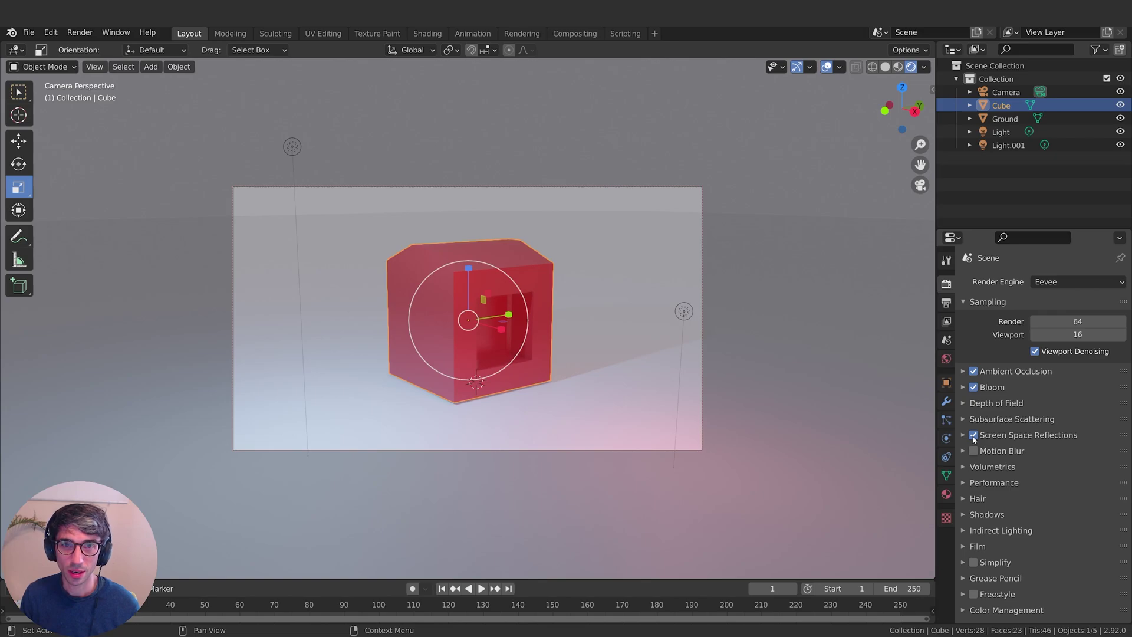
click(580, 163)
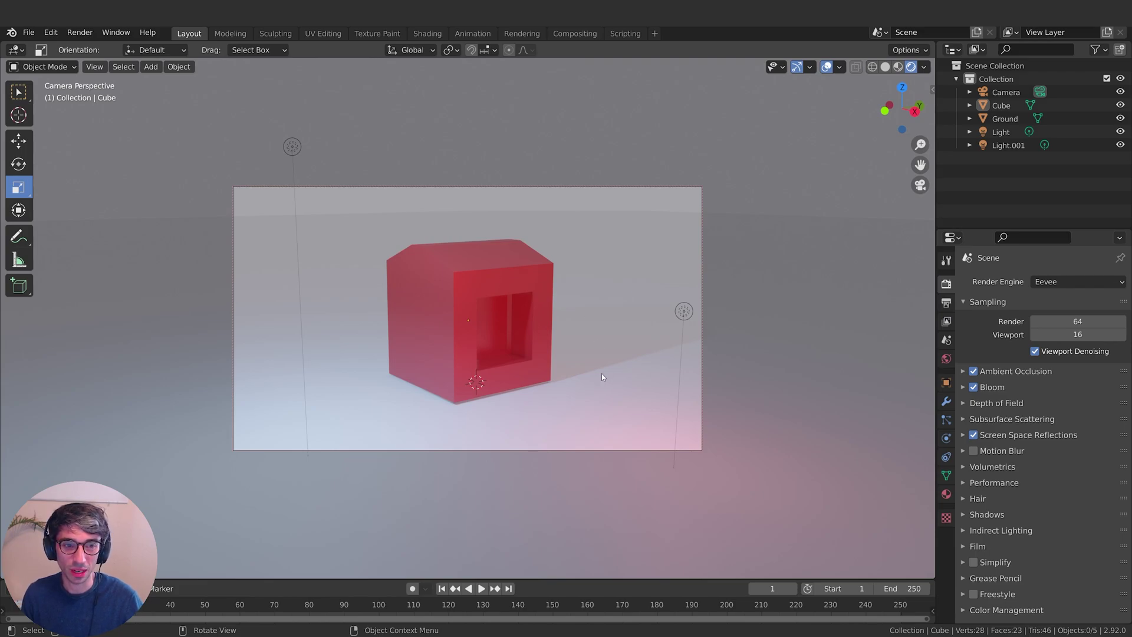
key(w)
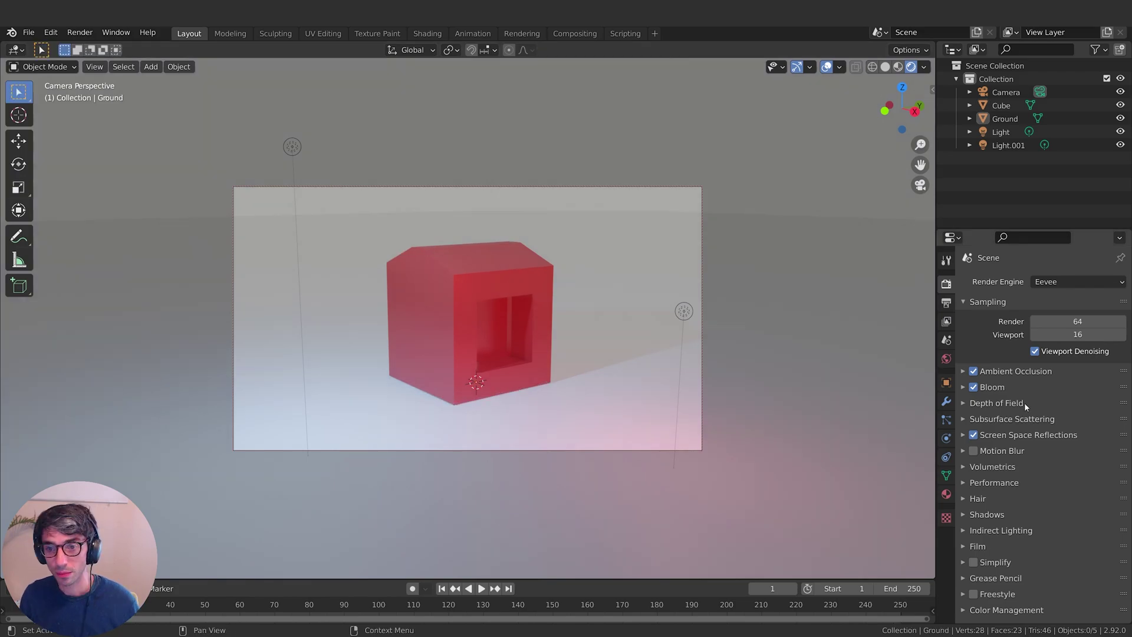
Step: Change the world background colour to a medium blue
click(946, 359)
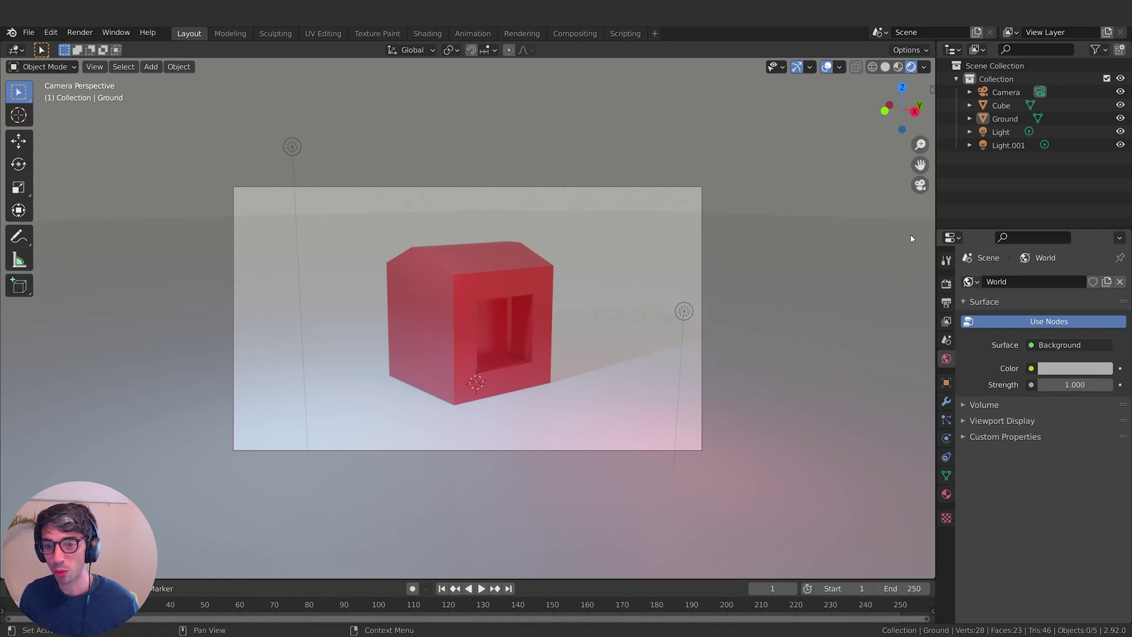
click(1090, 368)
drag(1034, 222, 1061, 206)
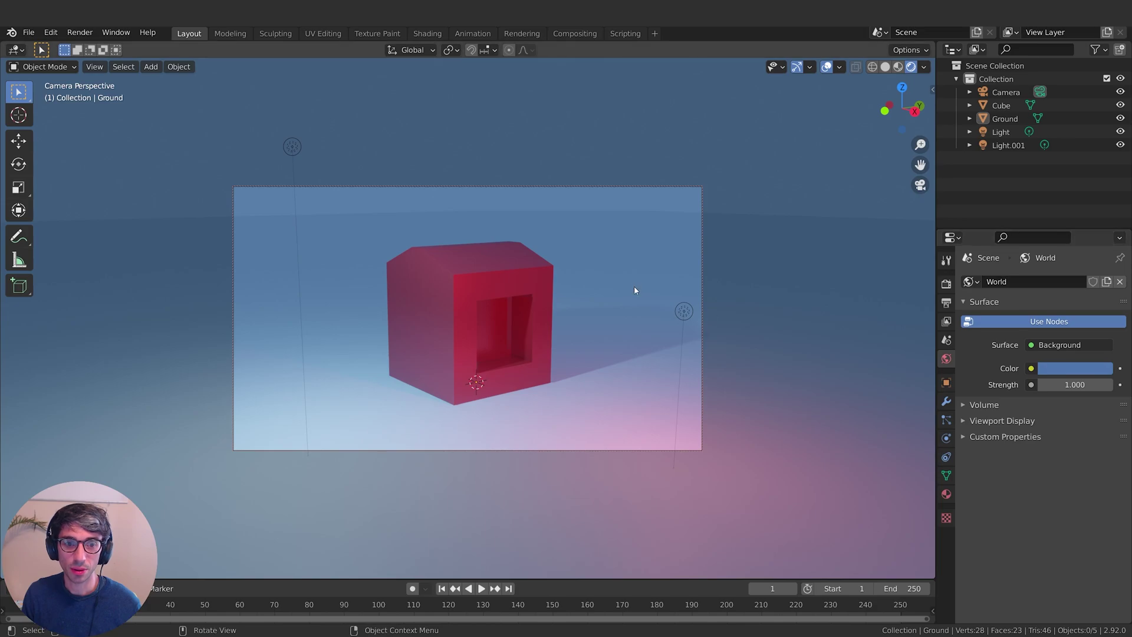
Step: Raise the power of the red point light Light.001 to 630.8 W and move it about 2.1 m up and away from the house
click(694, 312)
click(946, 438)
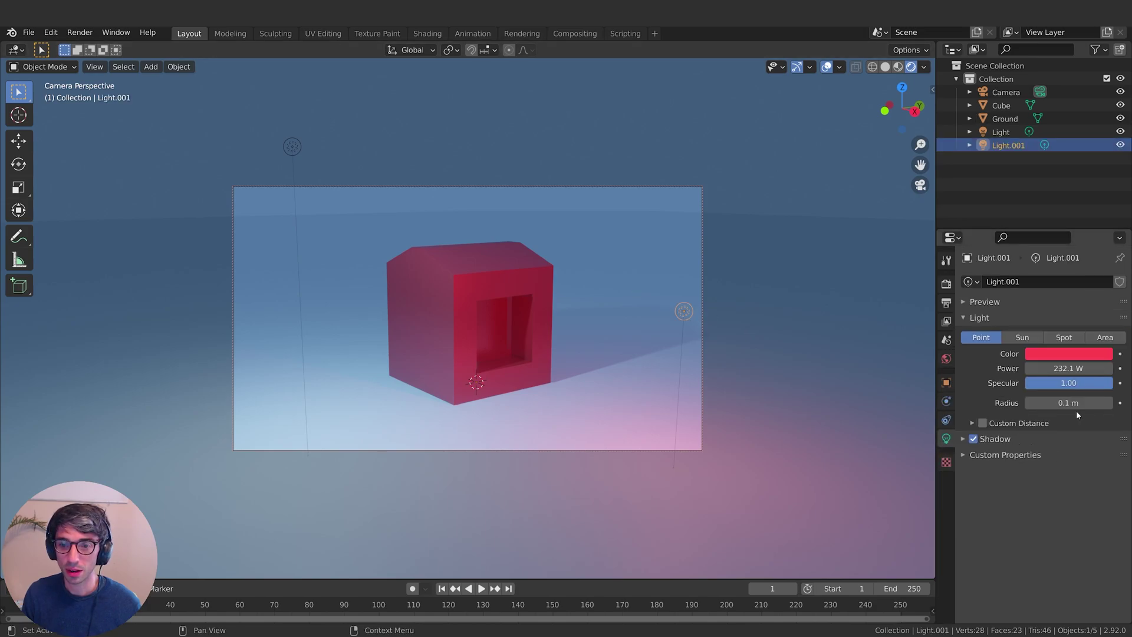
drag(1068, 368, 1104, 368)
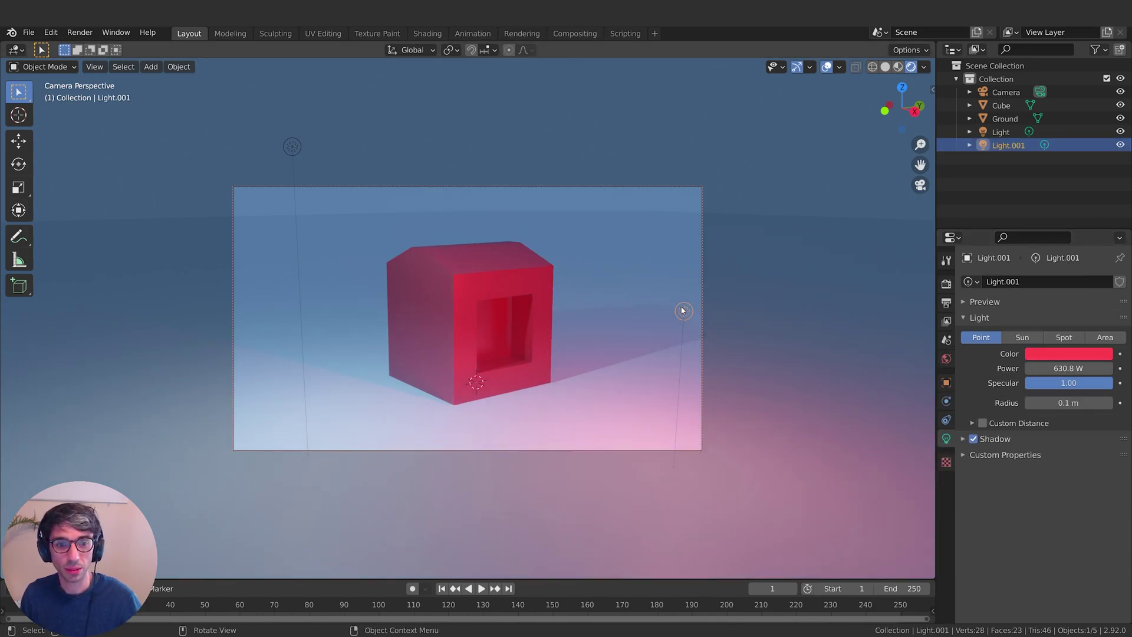
key(g)
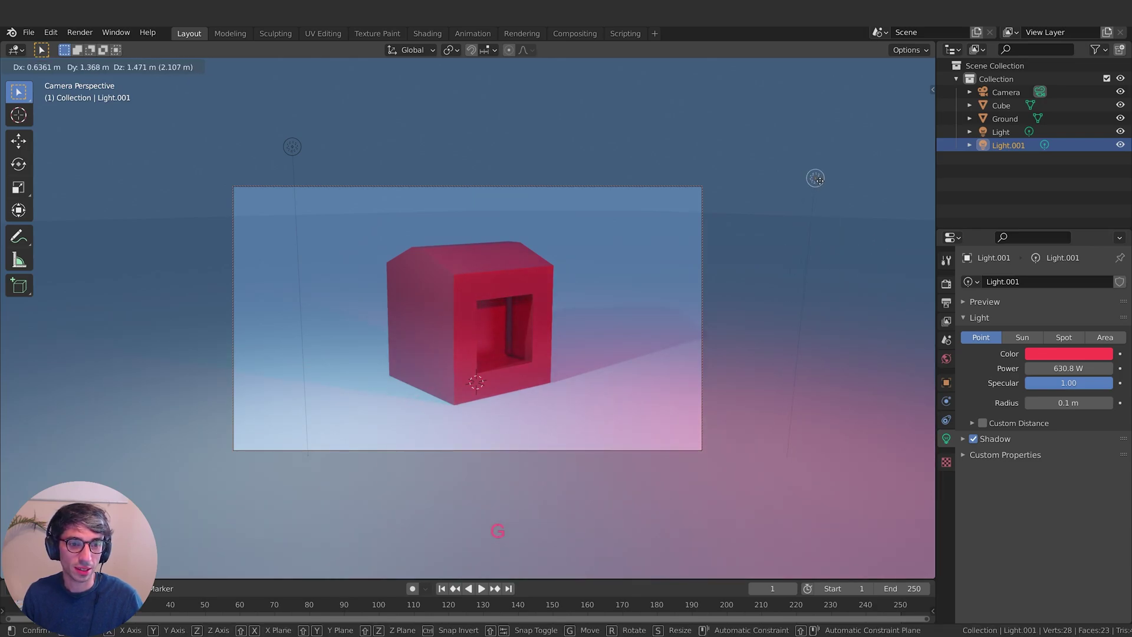
click(822, 196)
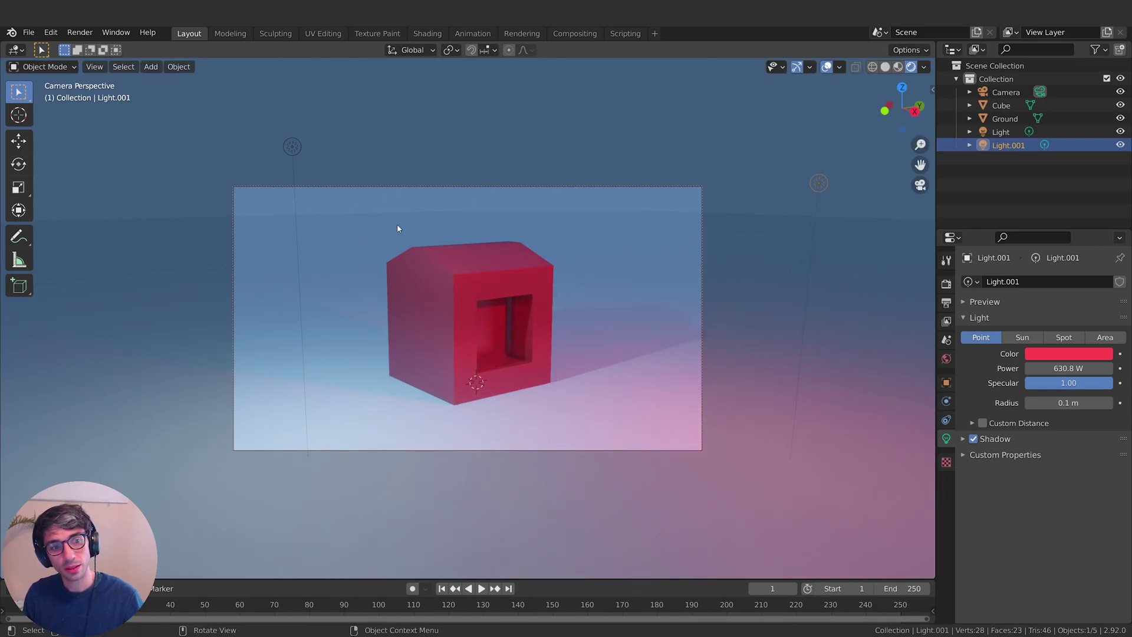
Step: Add a second material slot with a new material to the house and assign it to the window recess's back face
click(545, 272)
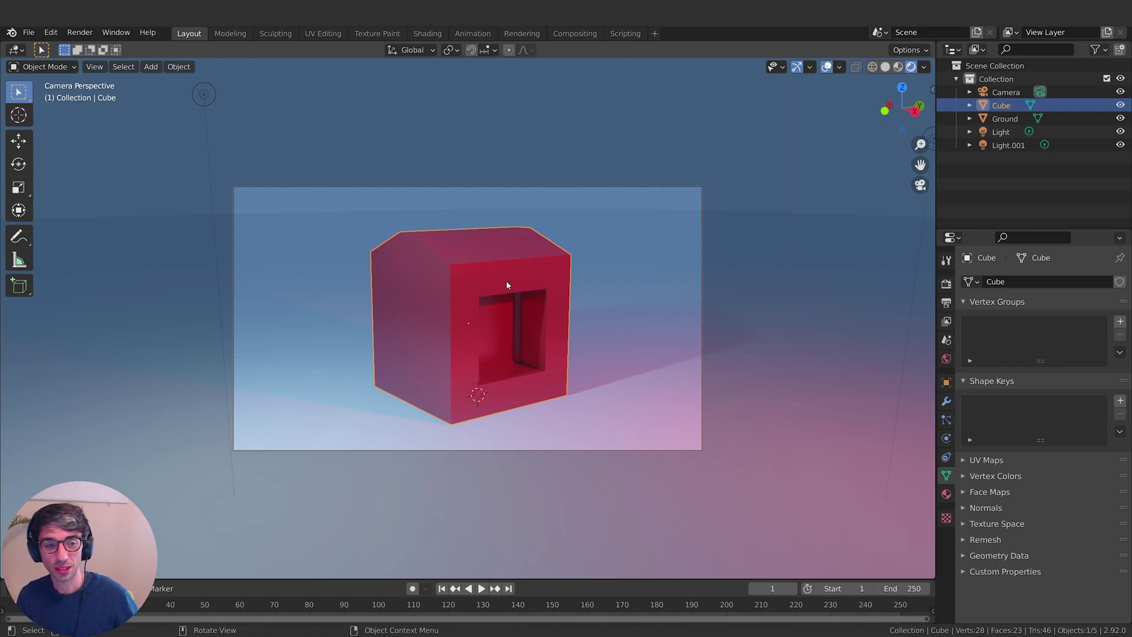
key(Tab)
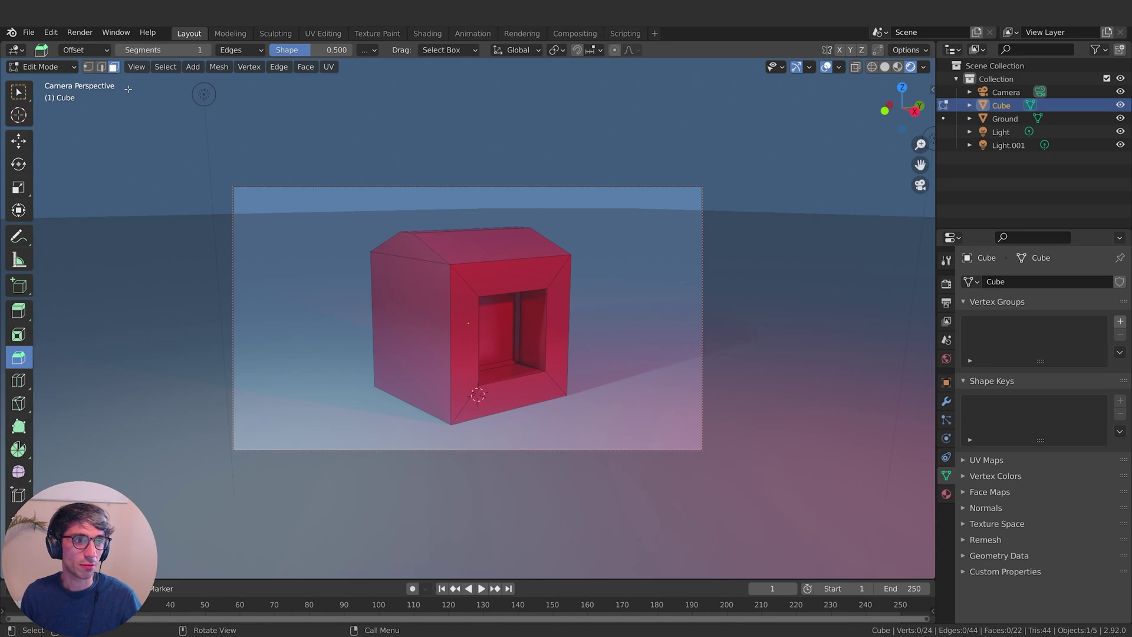
click(495, 338)
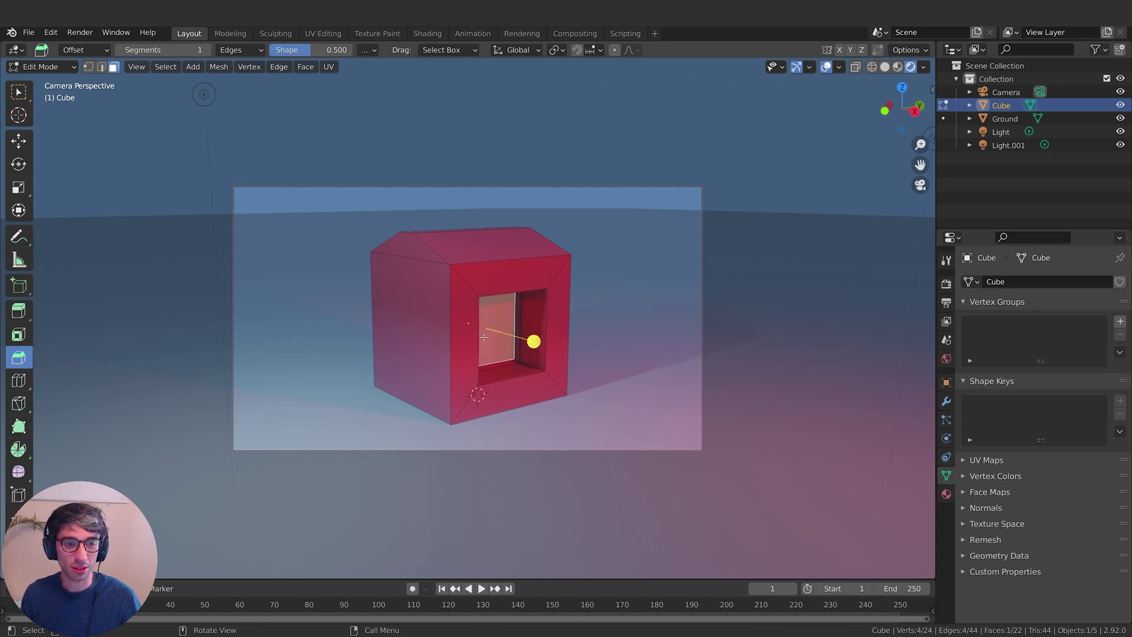
click(946, 494)
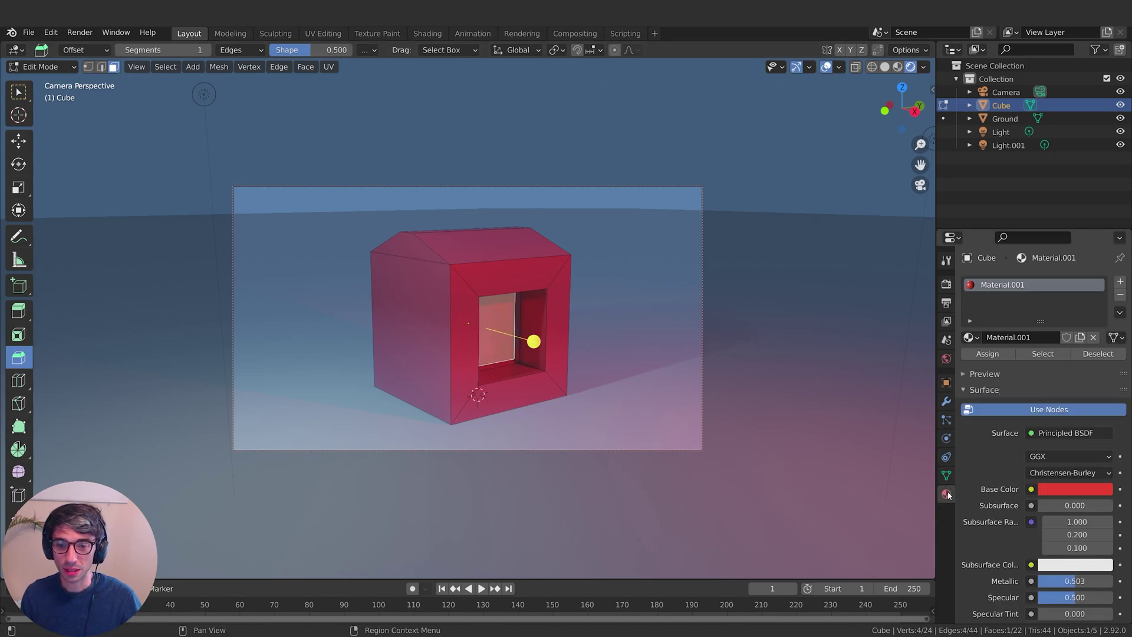
click(1120, 284)
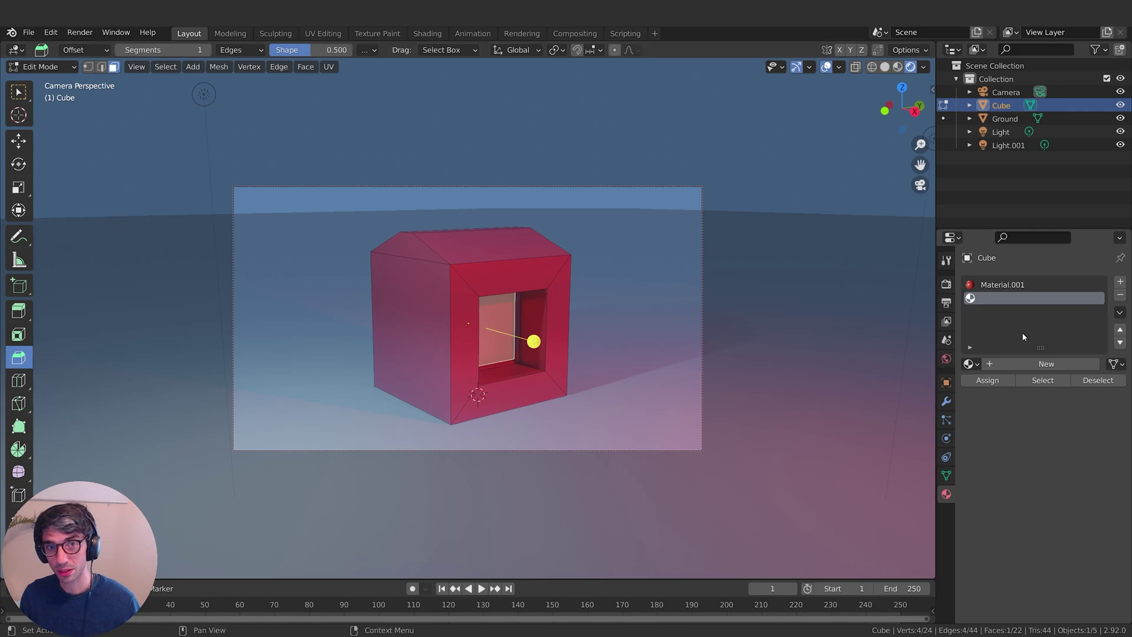
click(1033, 364)
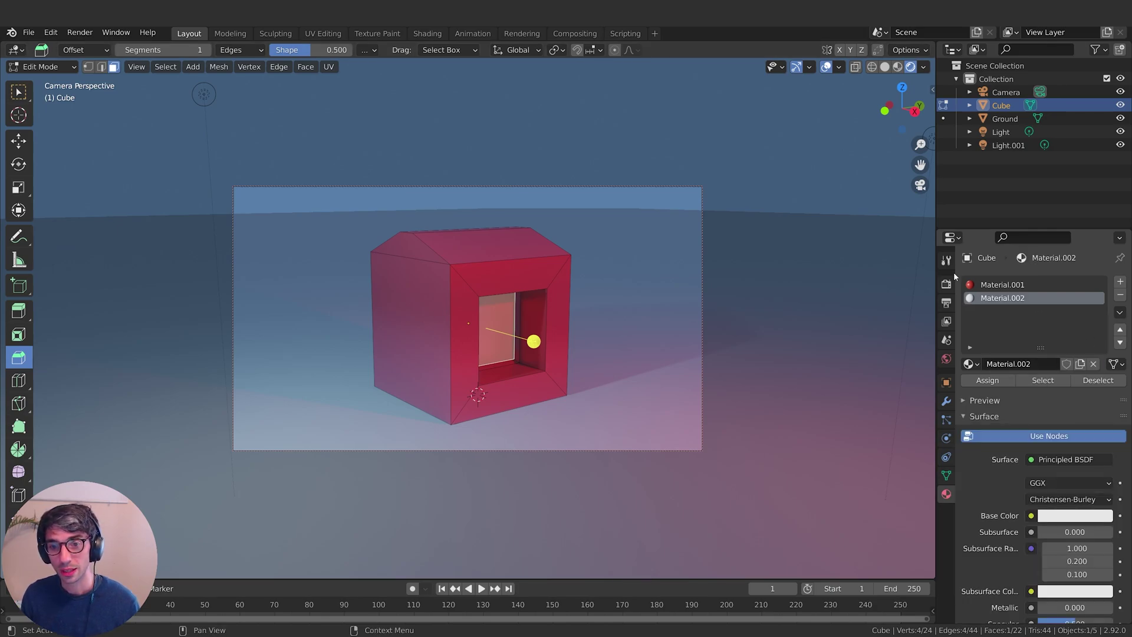
click(988, 380)
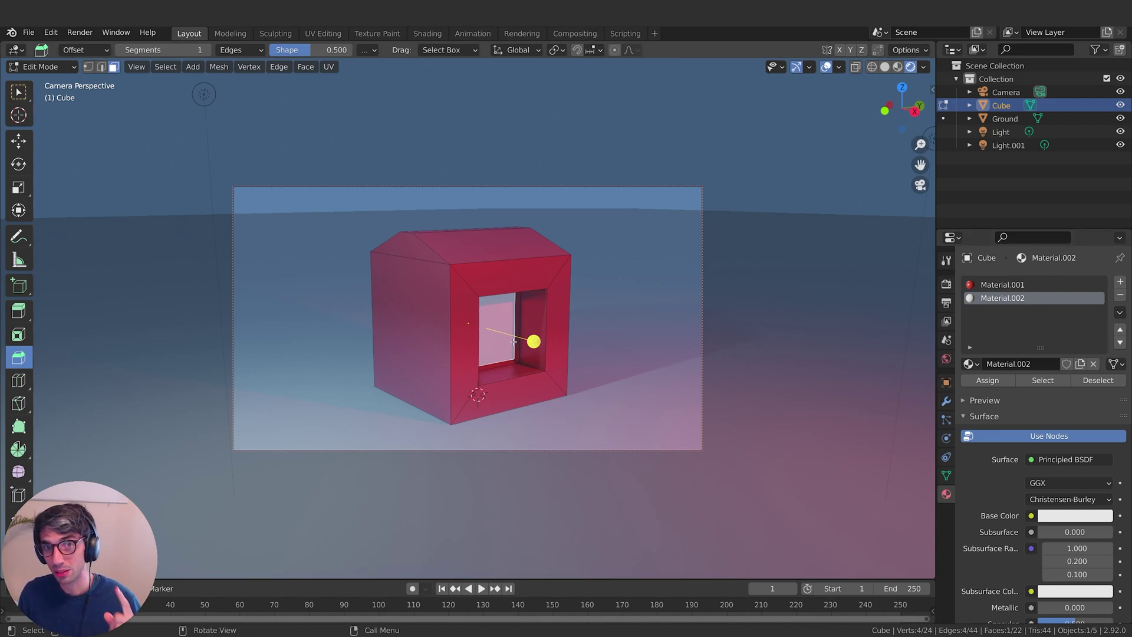
Step: Try white as the new window material's emission colour and settle on saturated red
scroll(990, 479, down, 12)
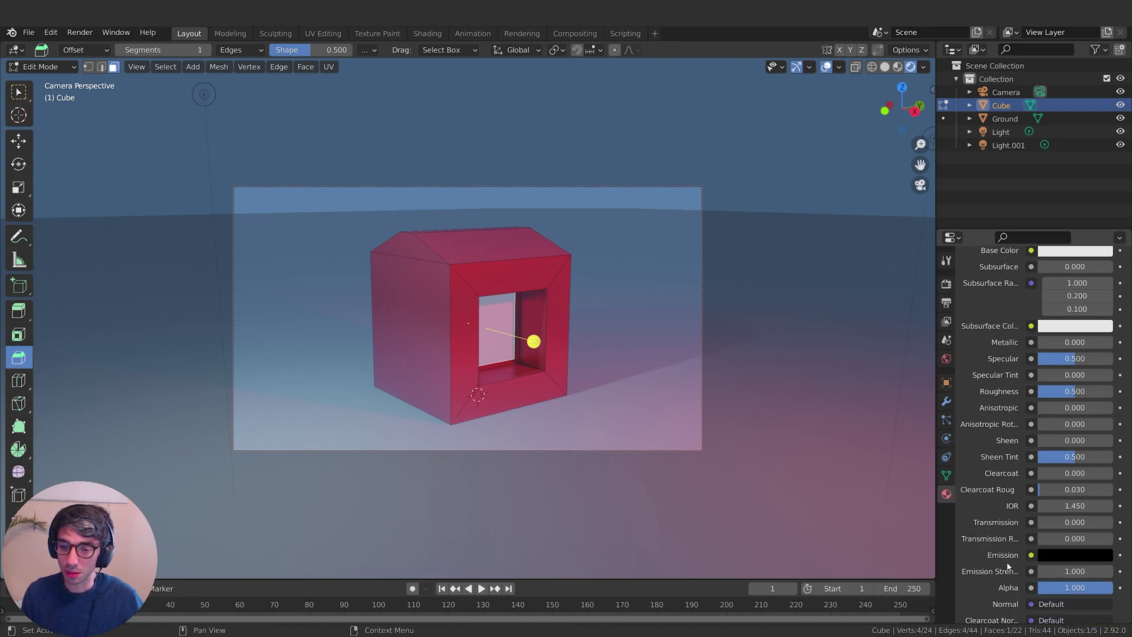
click(1078, 554)
drag(1100, 423, 1101, 366)
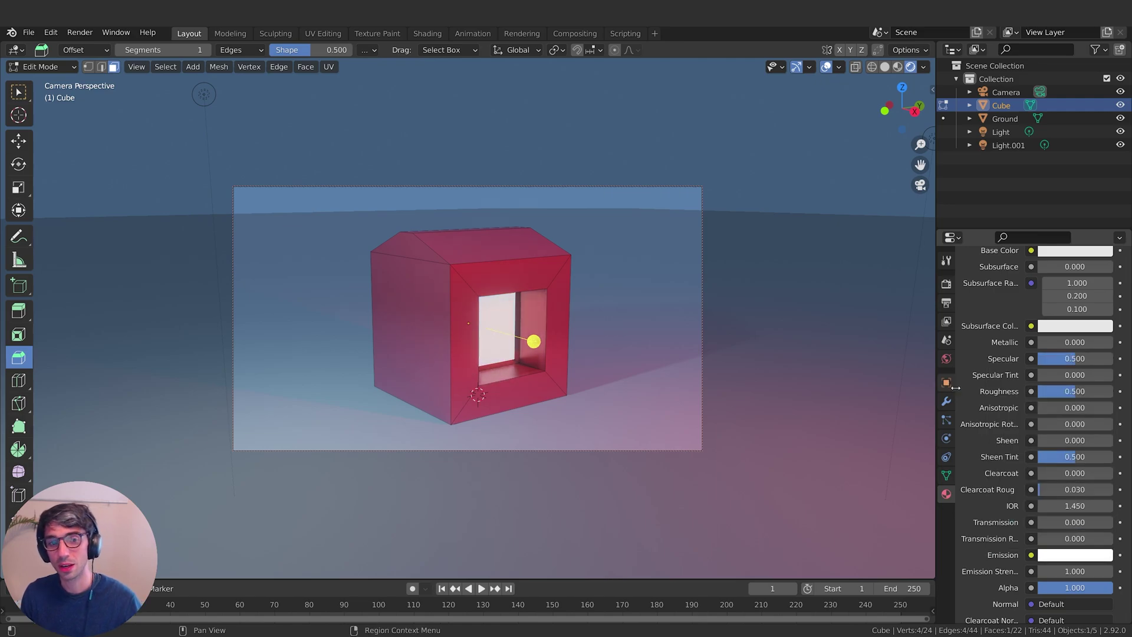
click(1090, 553)
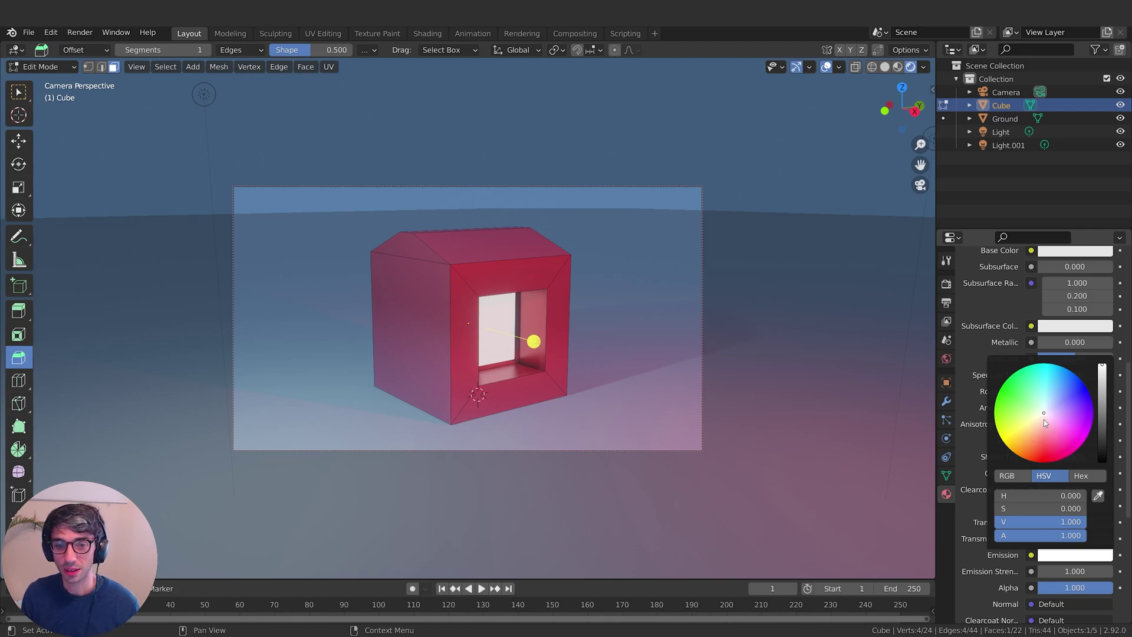
drag(1043, 420, 1043, 462)
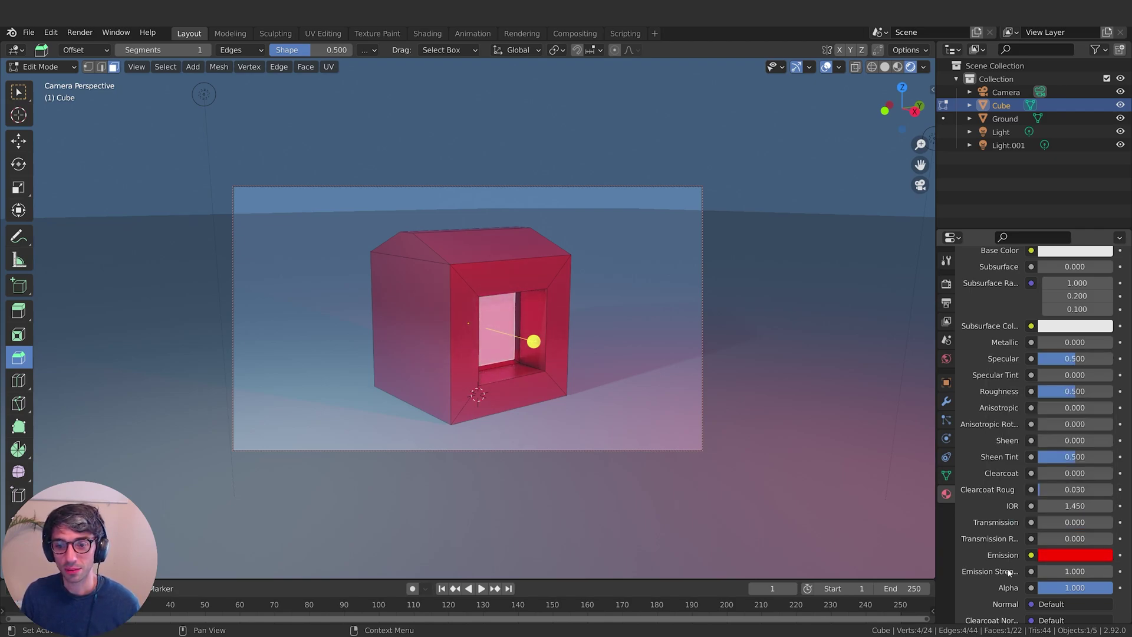
Step: Increase the window material's emission strength to 235.1 and return to Object Mode
click(1074, 571)
text(13.7)
key(Return)
drag(1075, 570, 1112, 571)
click(50, 66)
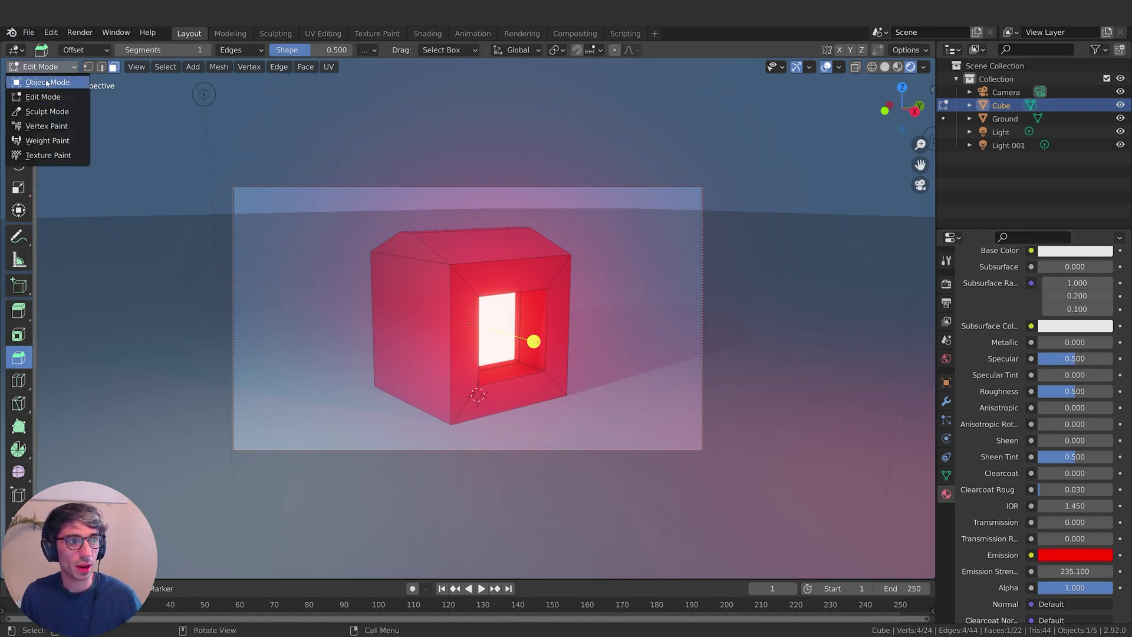
click(42, 80)
mouse_move(1078, 555)
mouse_down()
mouse_move(1043, 555)
mouse_move(1067, 555)
mouse_up()
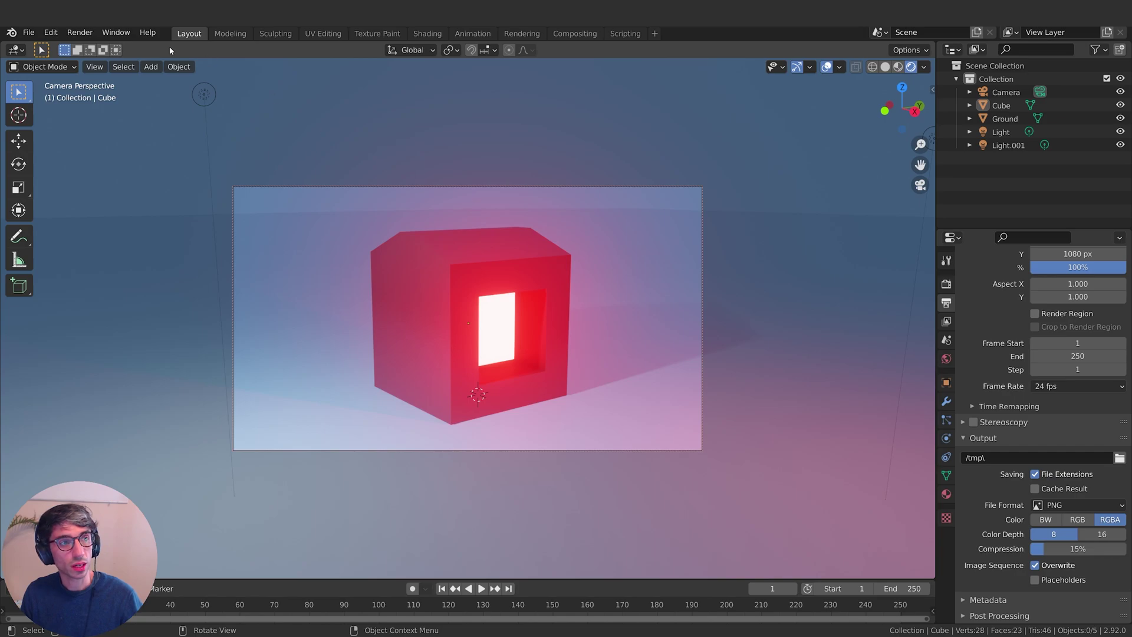
Step: Render the scene as a still image and save it as a PNG named Cube on the Desktop
click(83, 34)
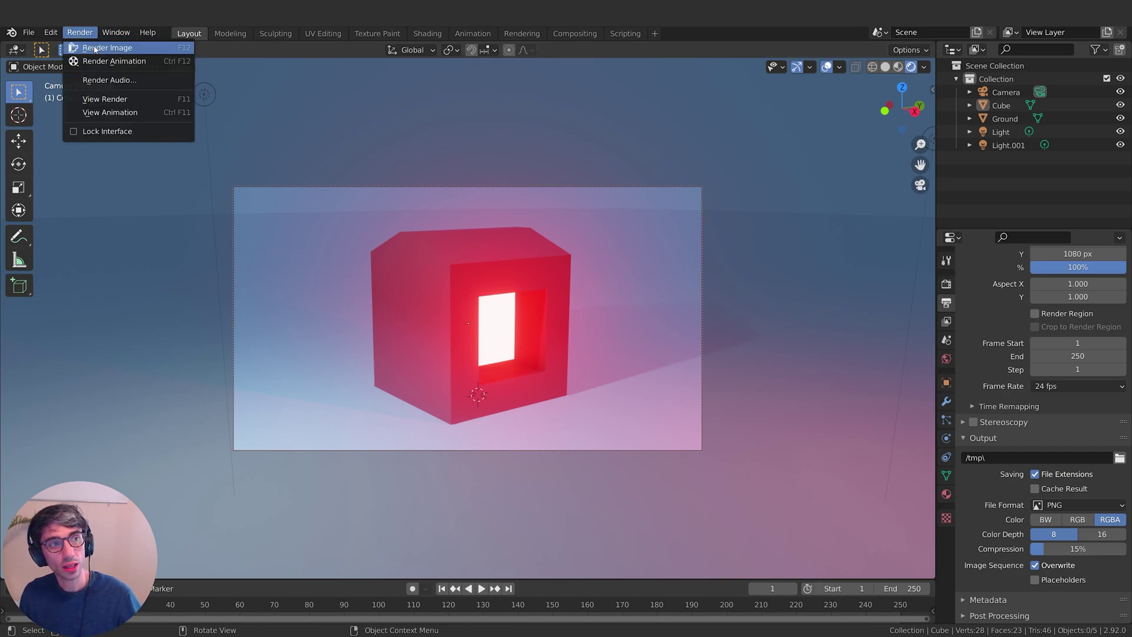
click(94, 49)
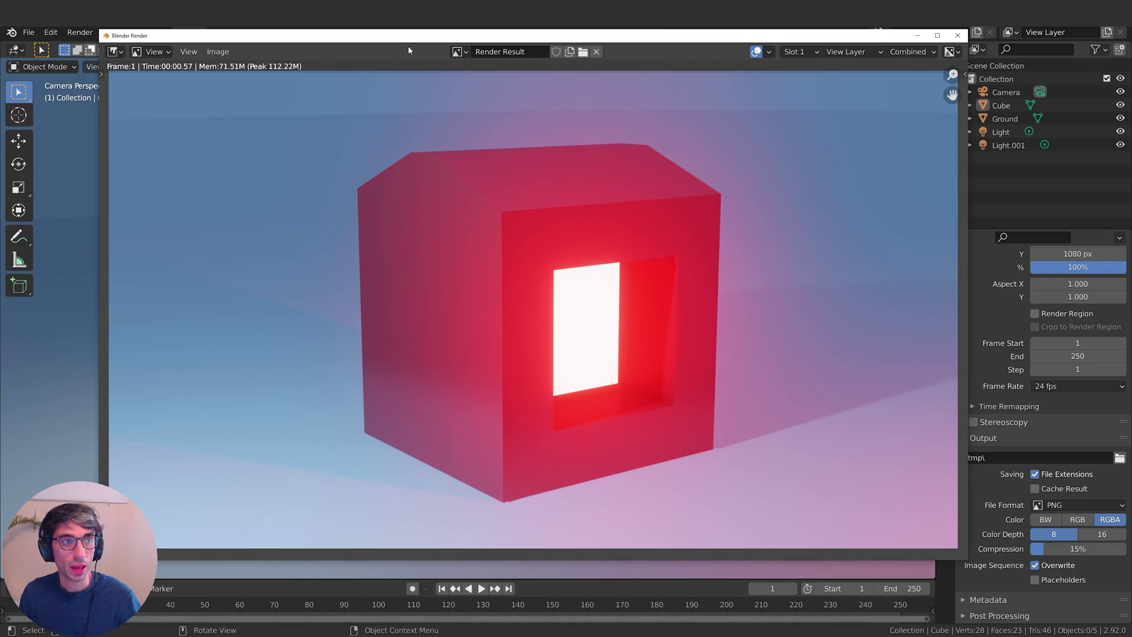
click(227, 52)
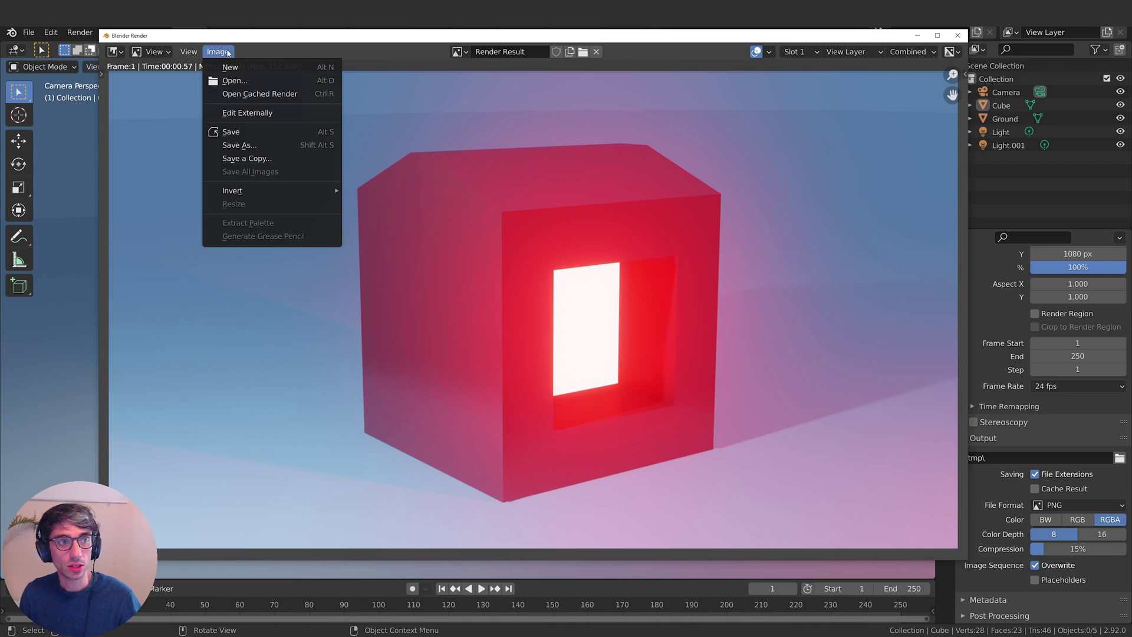
click(249, 145)
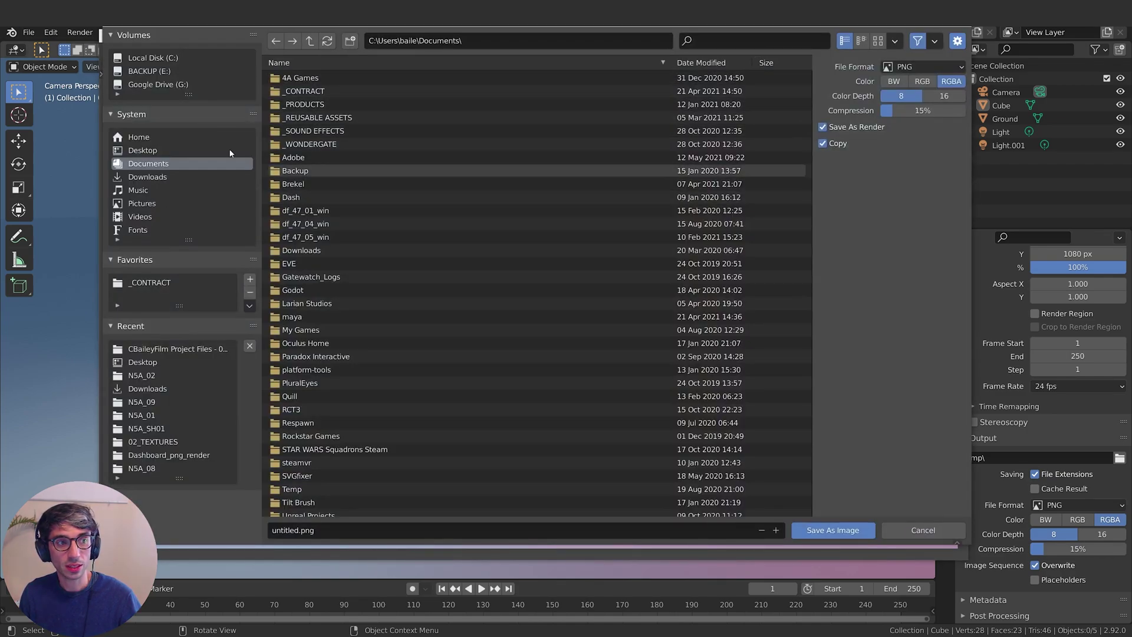
click(148, 151)
click(356, 530)
text(Cube)
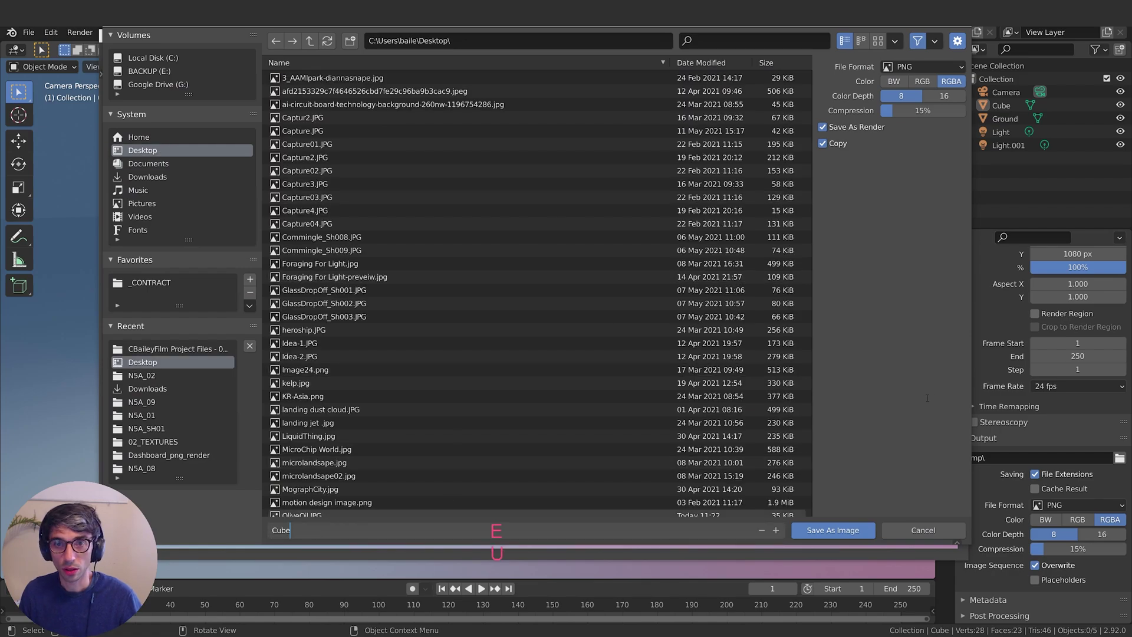
key(Return)
click(833, 530)
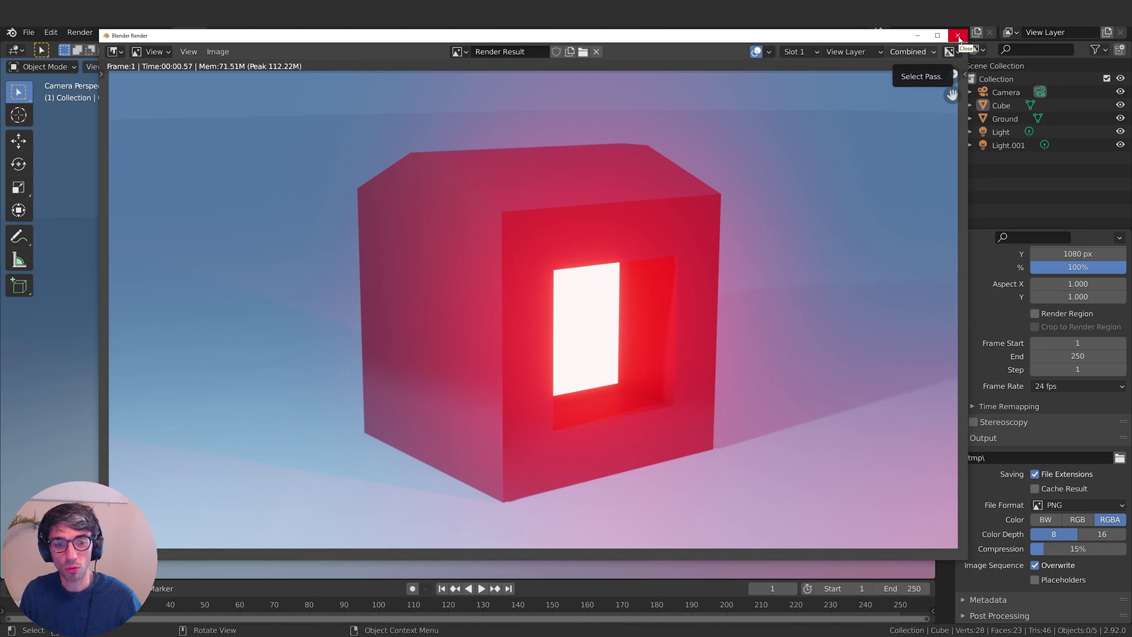
click(958, 37)
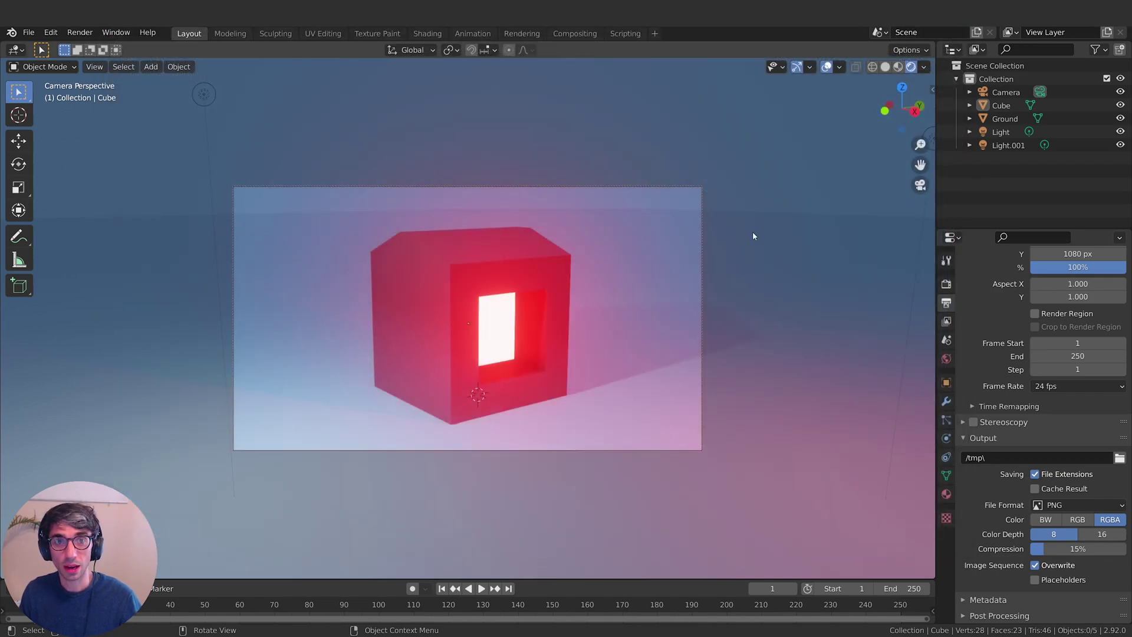